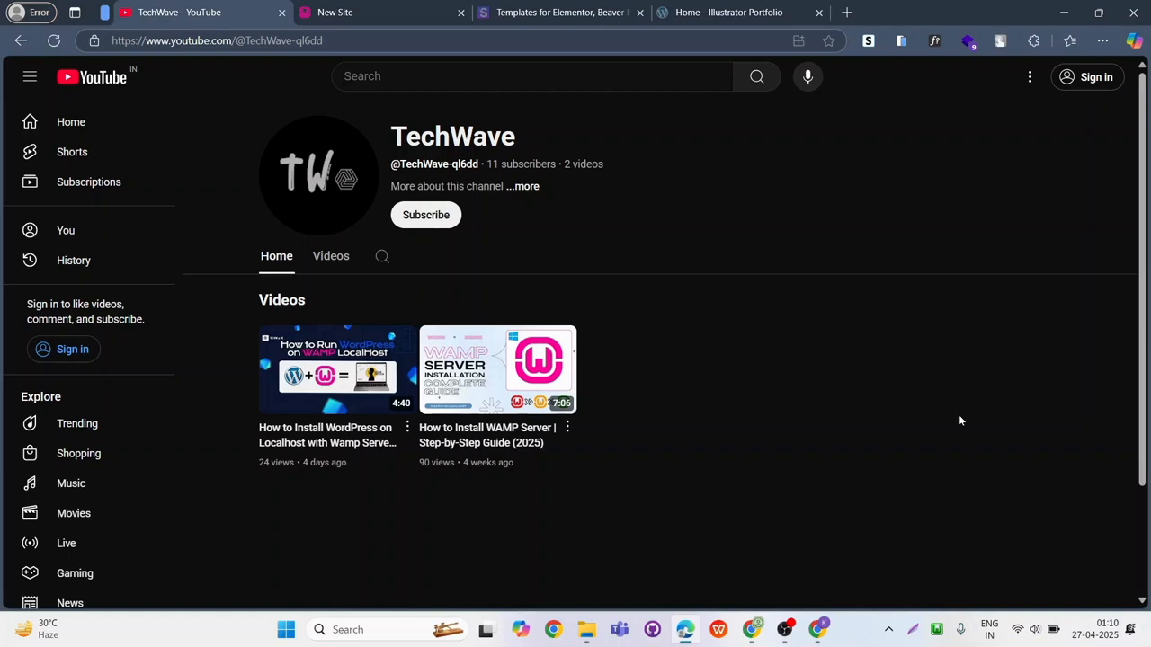
Open the local WordPress site's admin login page at localhost/wordpress/wp-admin.
left_click(411, 9)
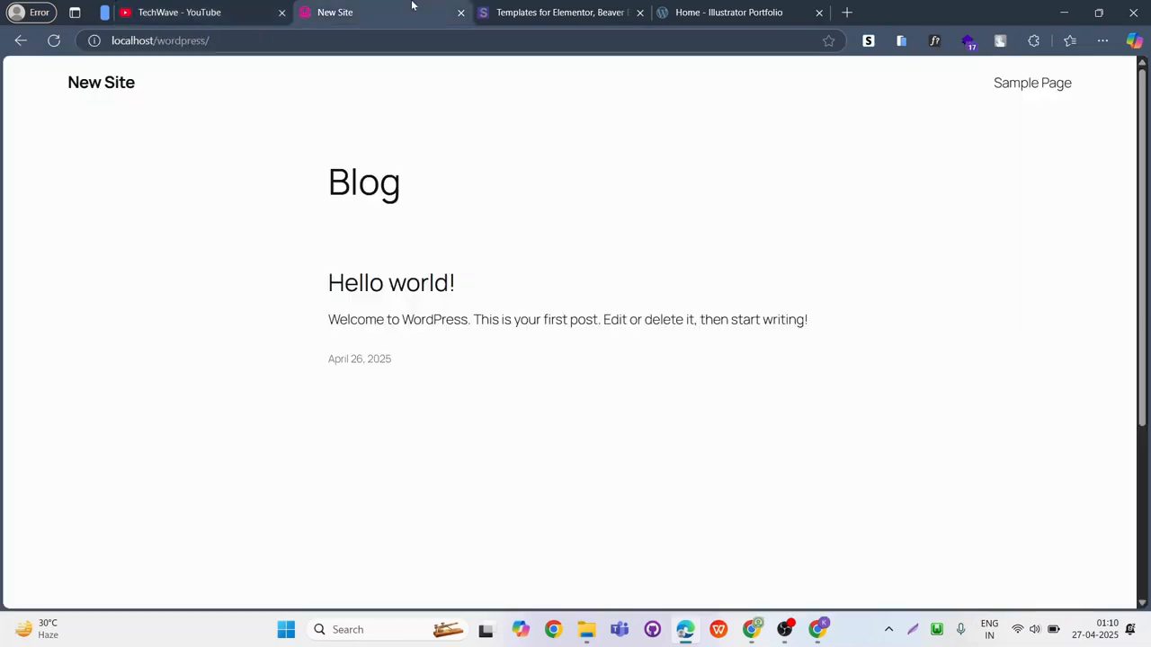
left_click(320, 47)
type("wp-admin")
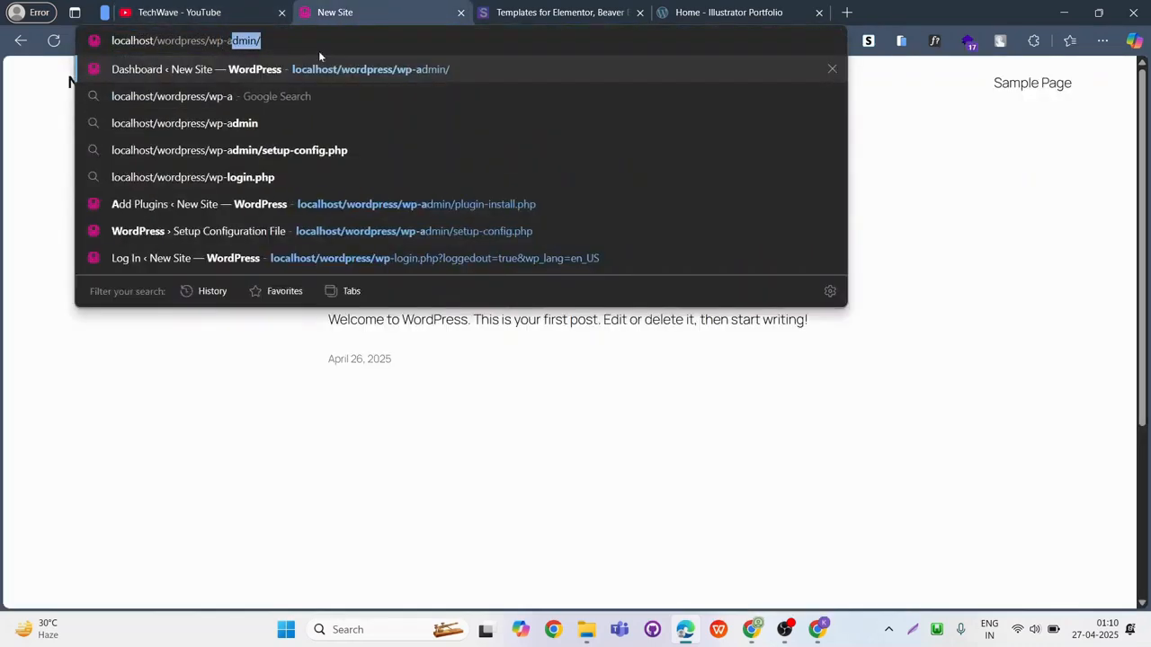
key("Return")
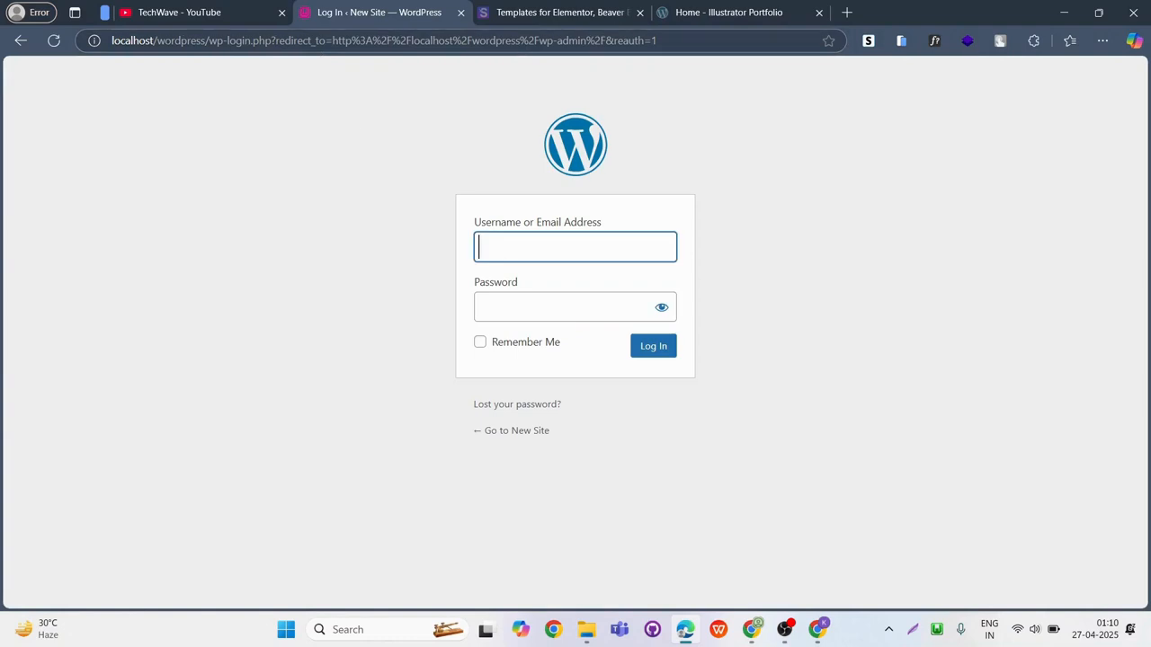
Log in to the WordPress admin with the username "user" and the account password.
type("user")
key("Tab")
type("******")
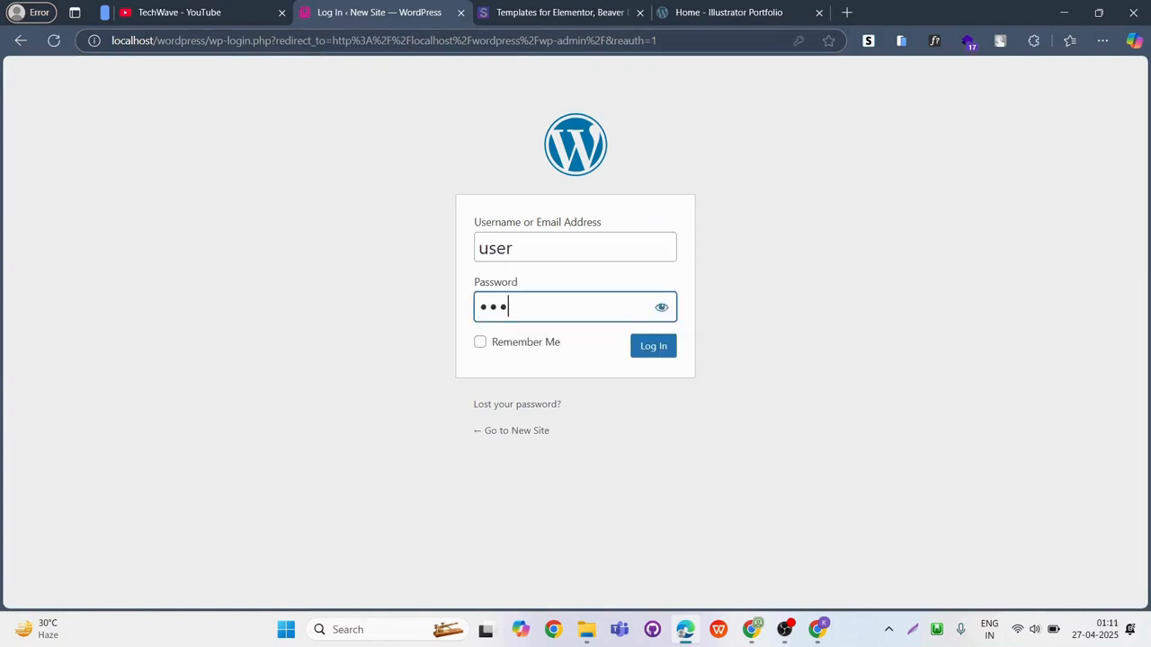
key("Return")
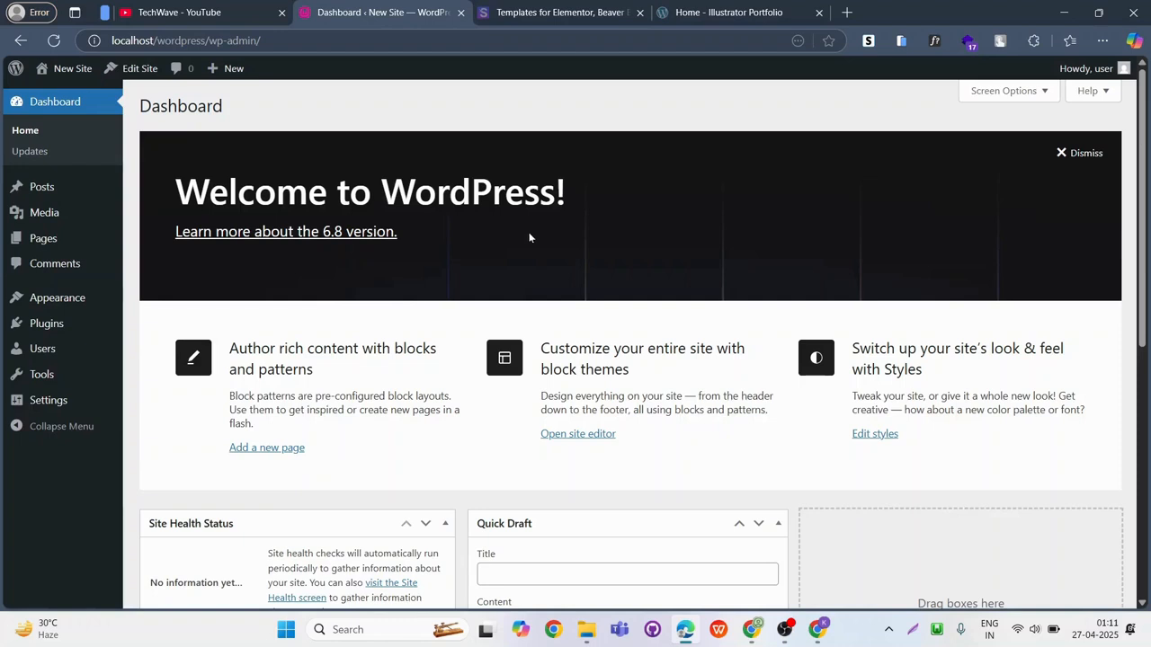
Search the directory of plugins to add for "elementor".
mouse_move(49, 333)
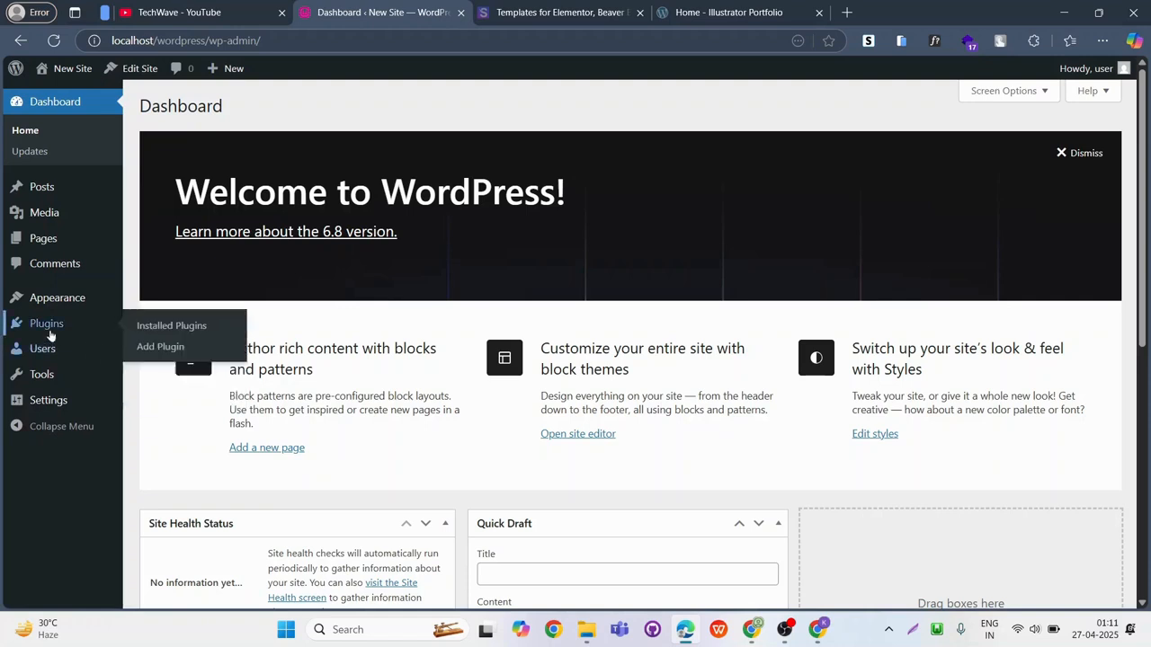
left_click(163, 349)
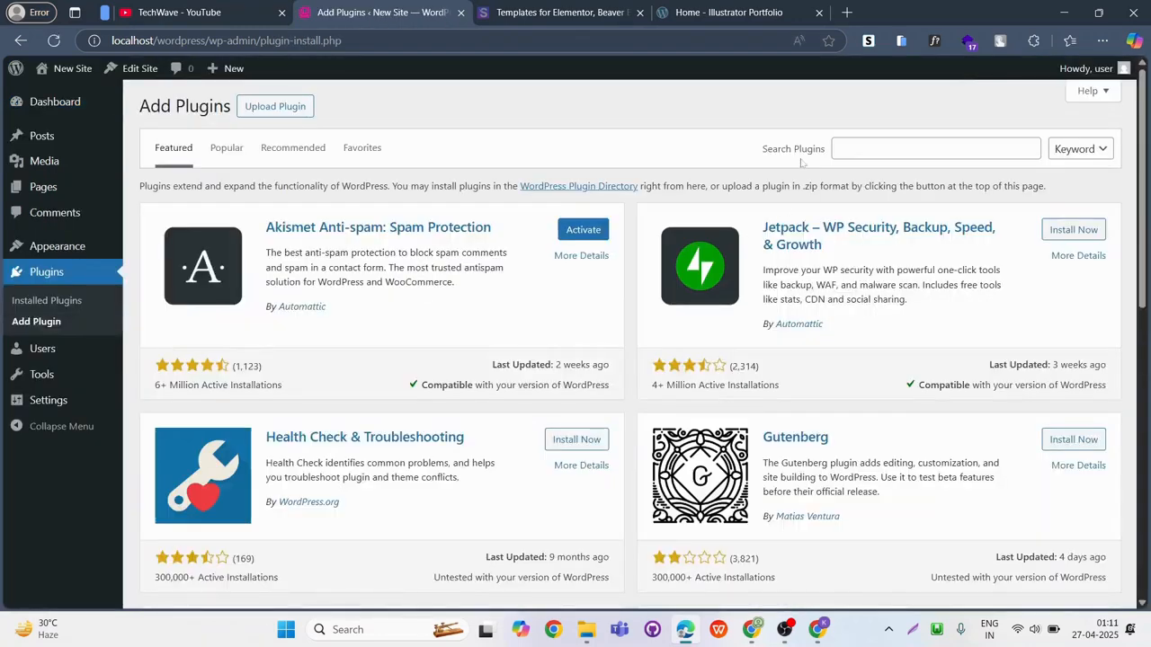
left_click(879, 151)
type("el")
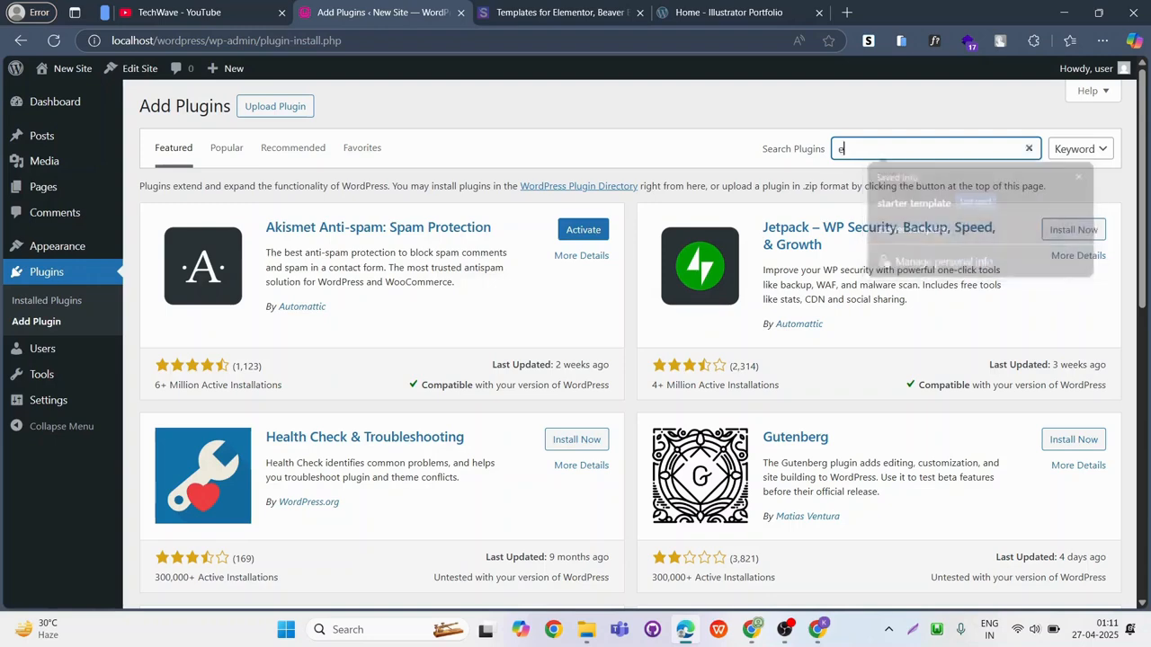
type("ementor")
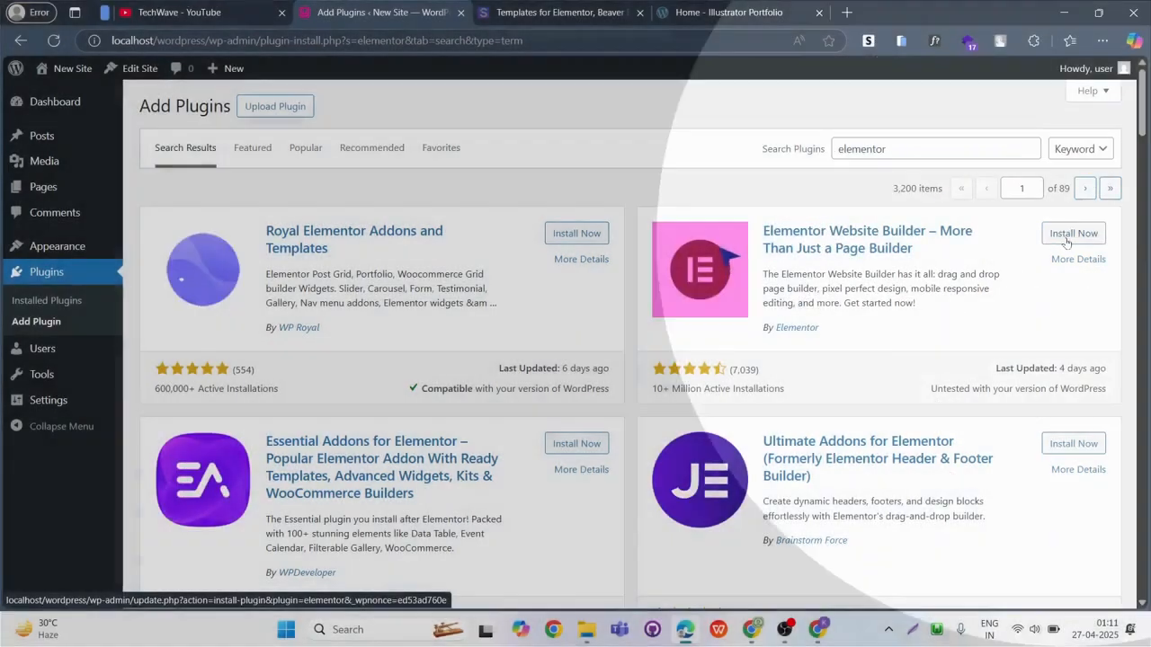
Install and activate the Elementor Website Builder plugin and close its getting-started wizard.
left_click(1066, 238)
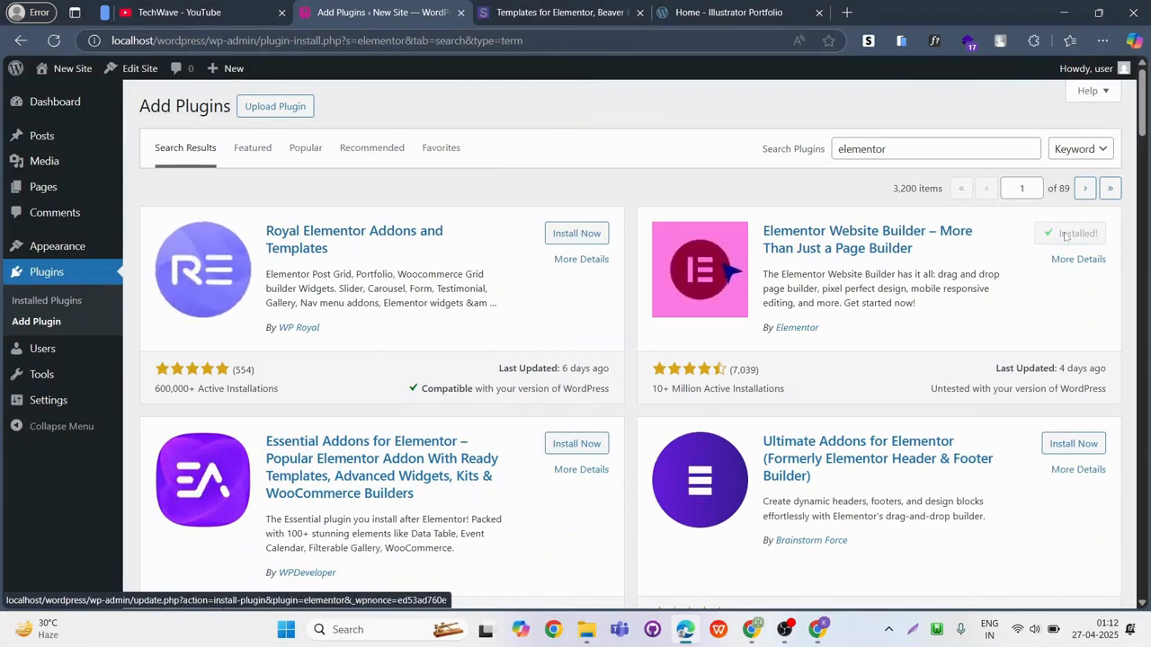
left_click(1079, 236)
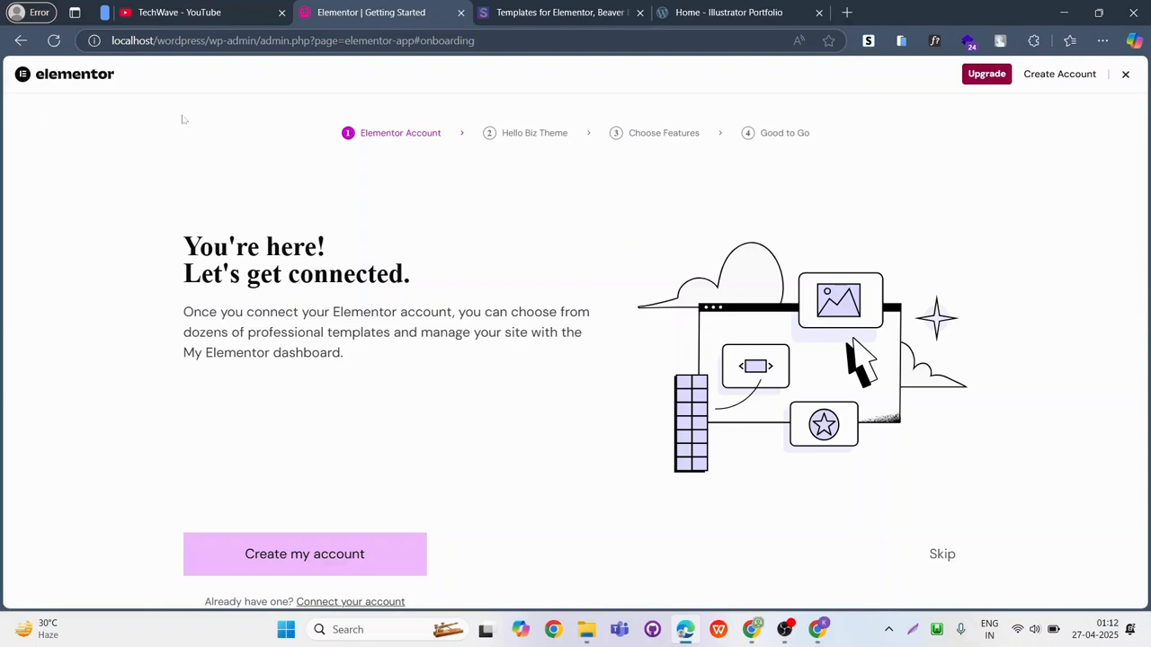
left_click(1126, 76)
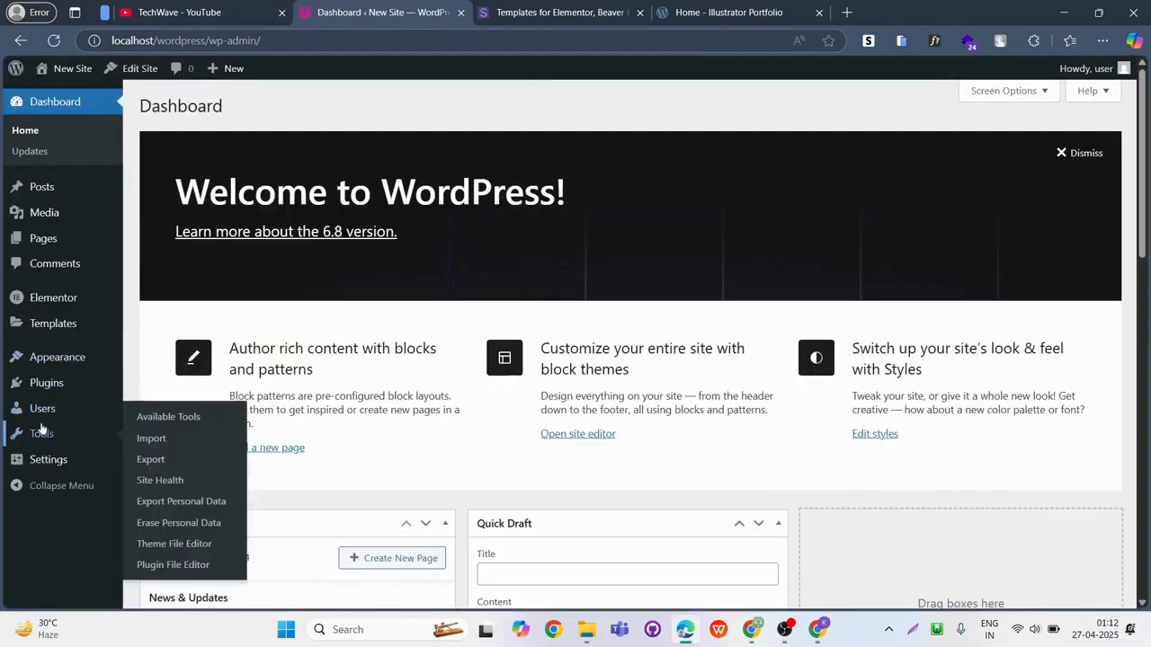
Open the Add Themes page from the site's installed themes.
mouse_move(49, 360)
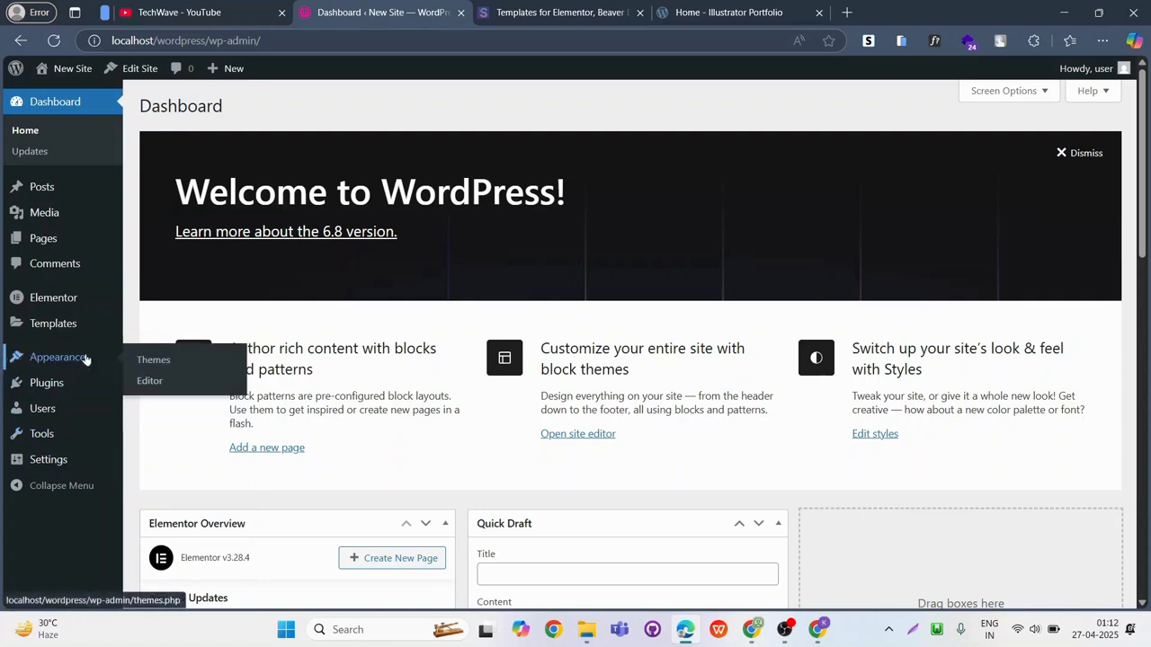
left_click(161, 363)
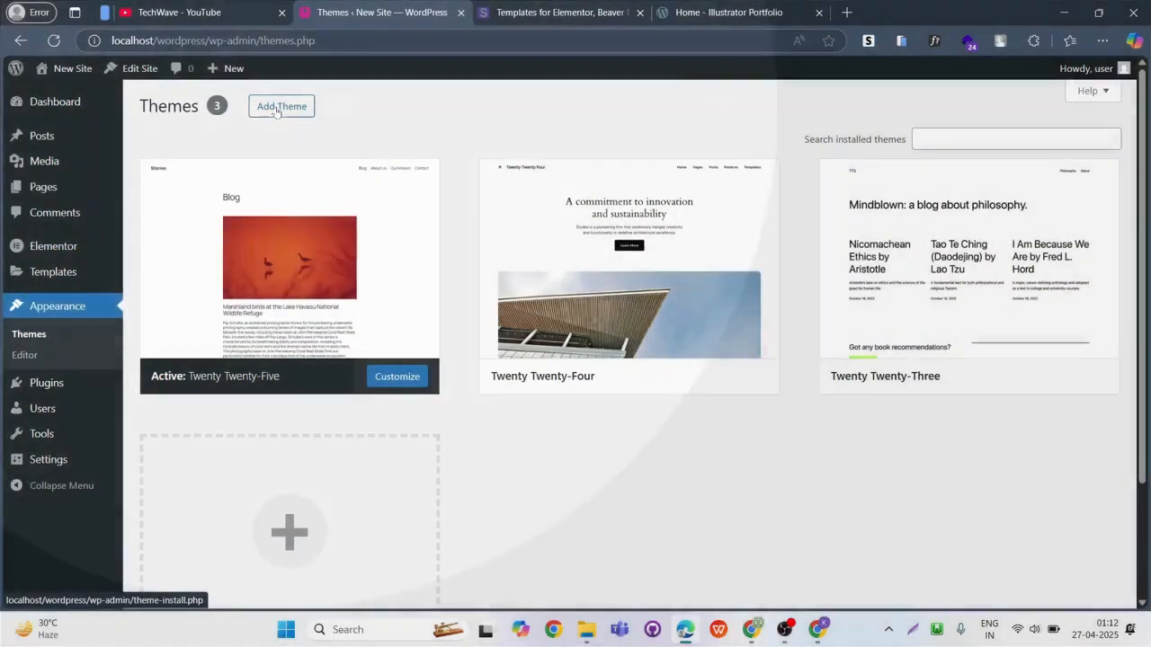
left_click(276, 109)
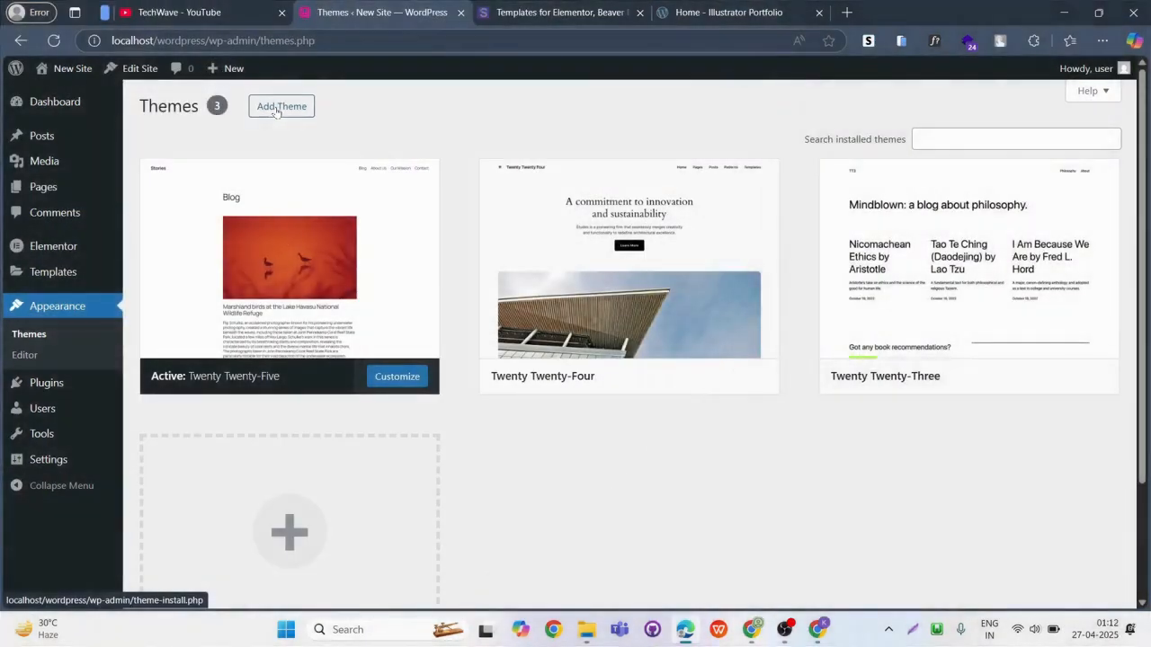
left_click(276, 109)
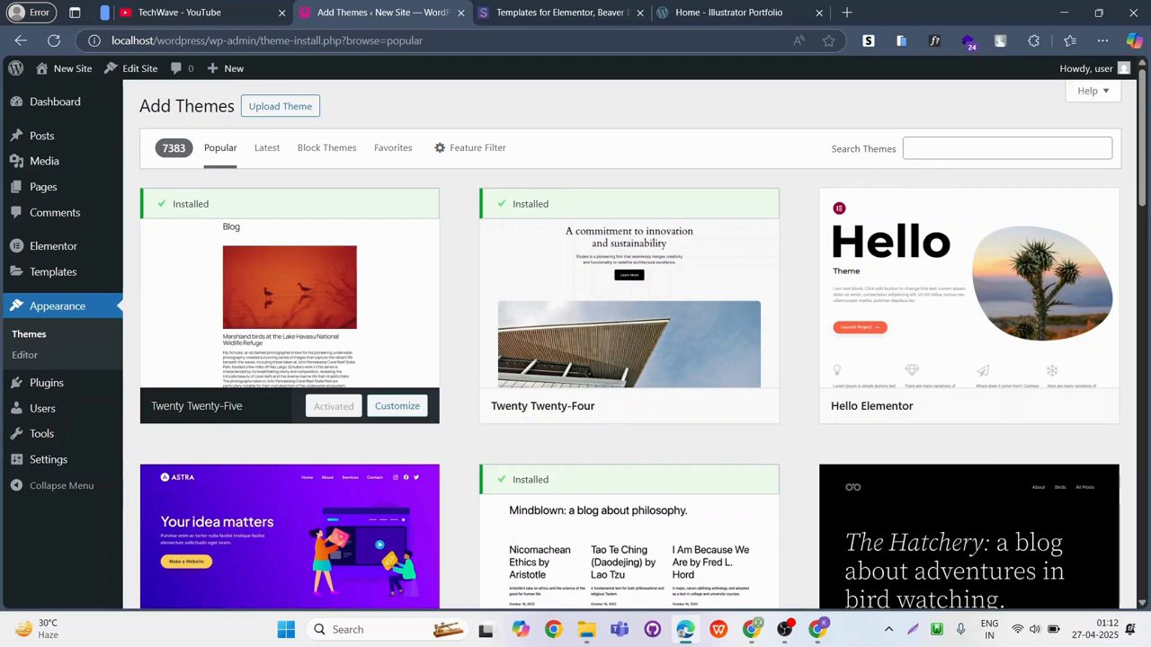
Capture a screenshot of the Astra theme card among the popular themes and copy it to the clipboard.
scroll(919, 165, "down", 3)
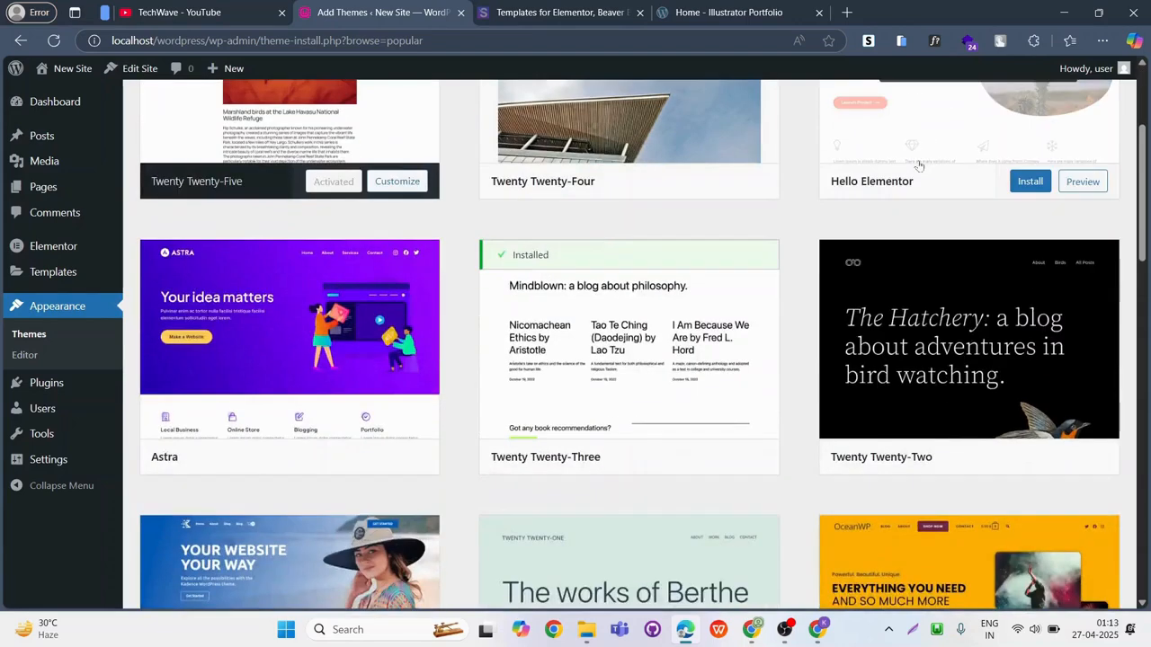
key("Print")
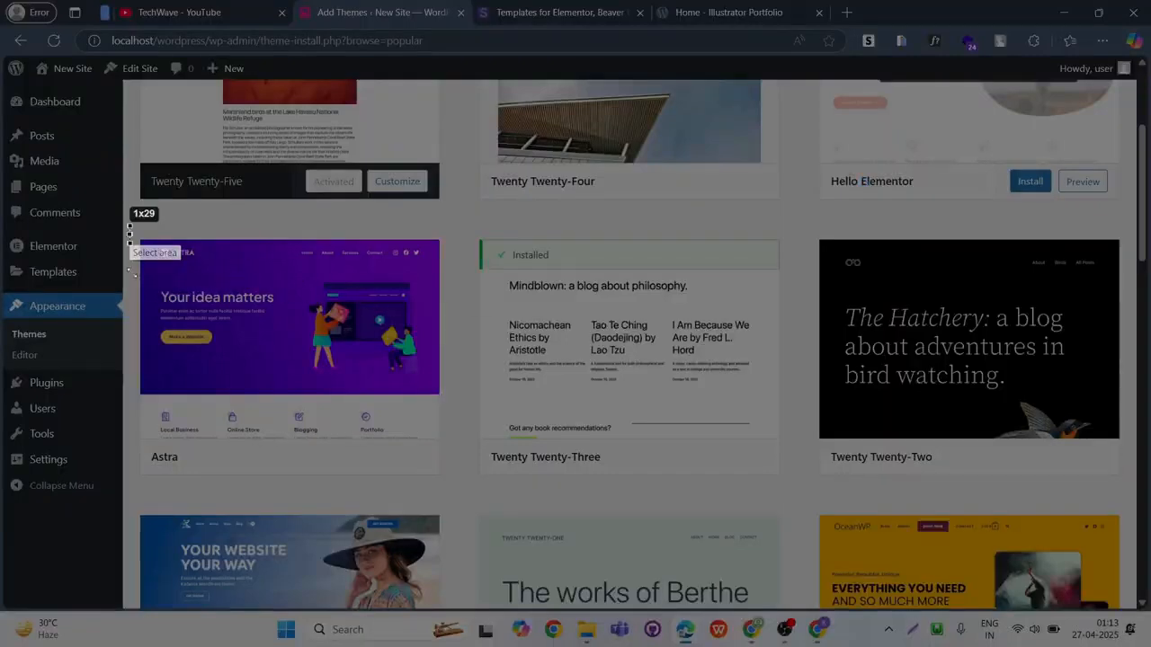
left_click_drag(130, 226, 451, 489)
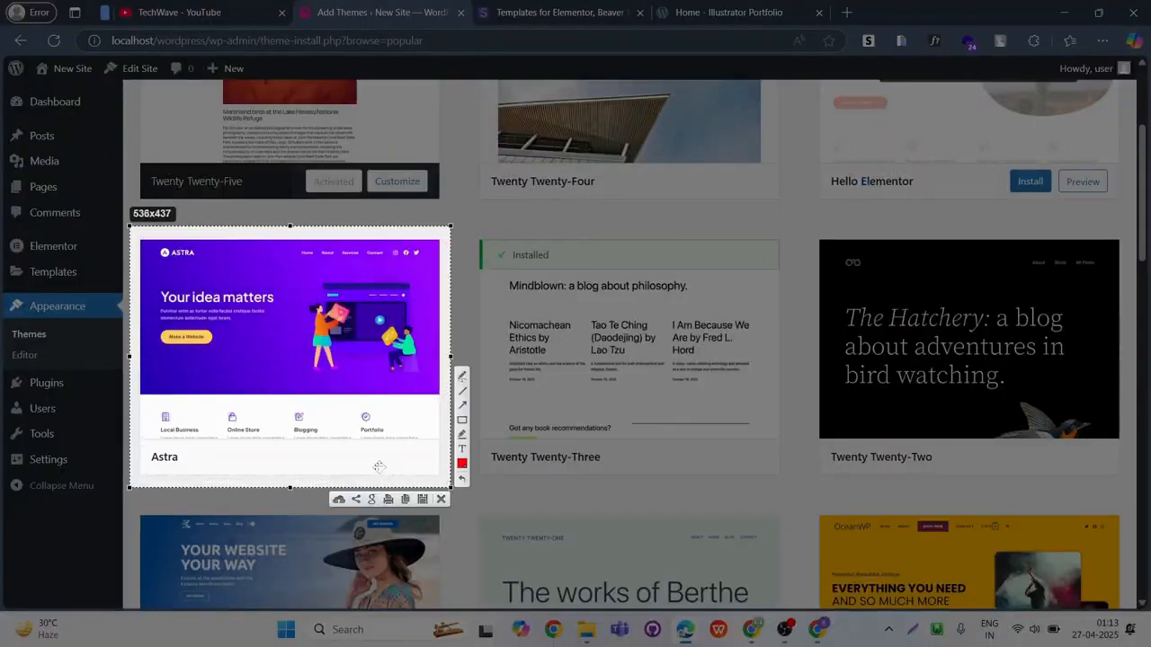
key("ctrl+c")
scroll(380, 469, "up", 3)
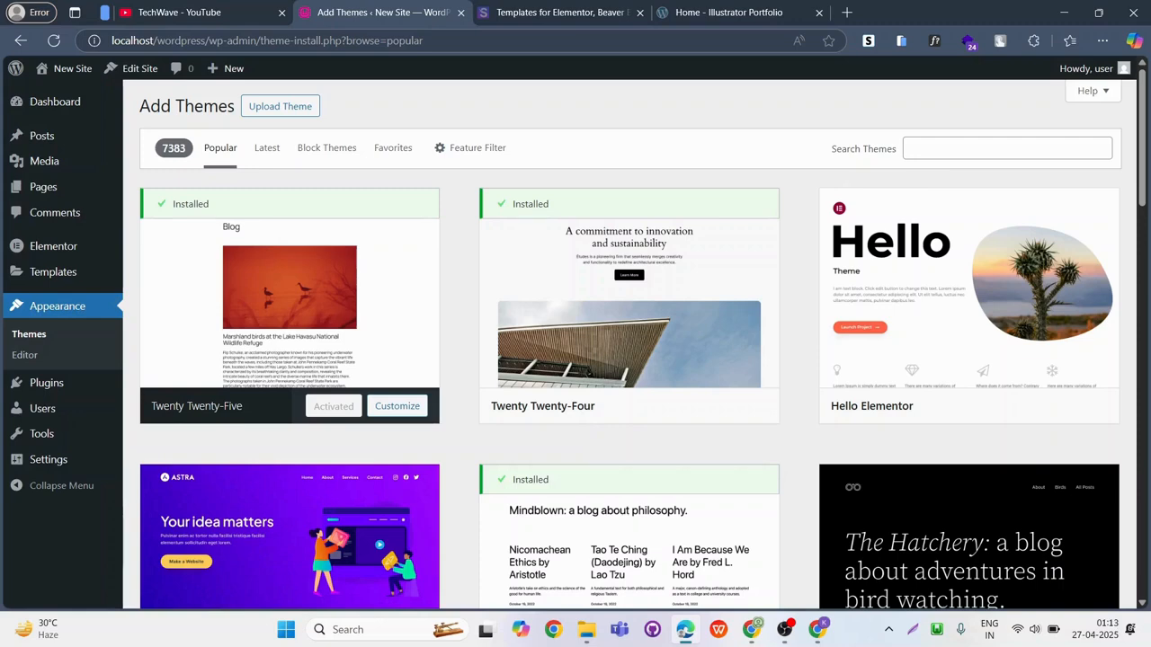
scroll(919, 165, "down", 3)
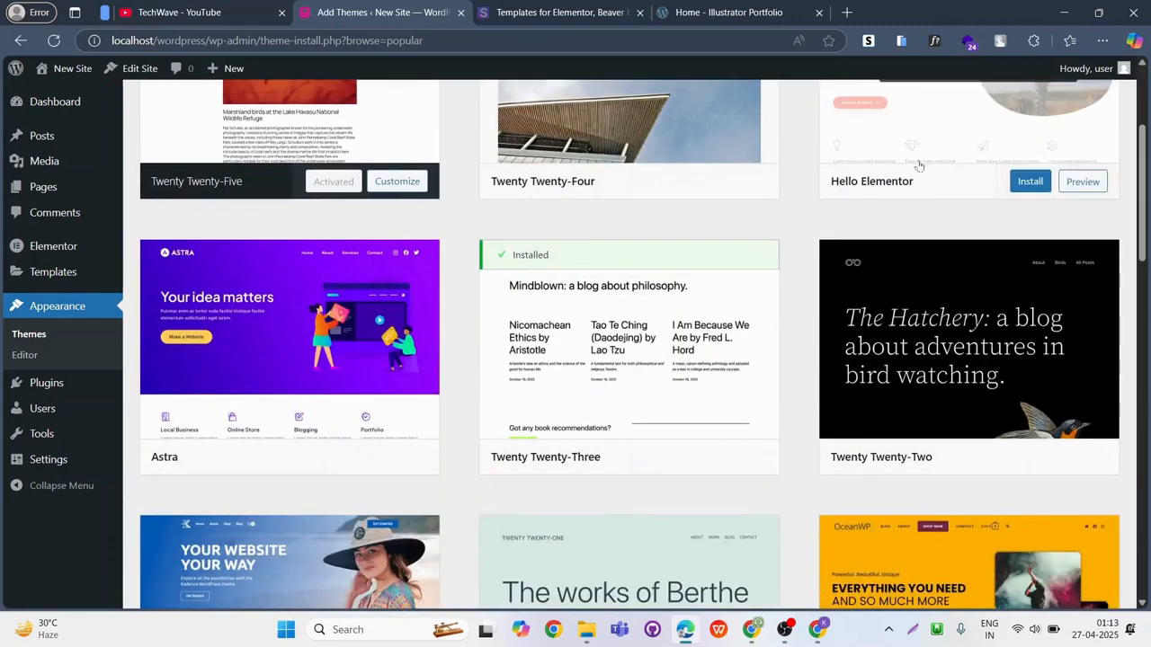
key("Print")
left_click_drag(130, 226, 452, 488)
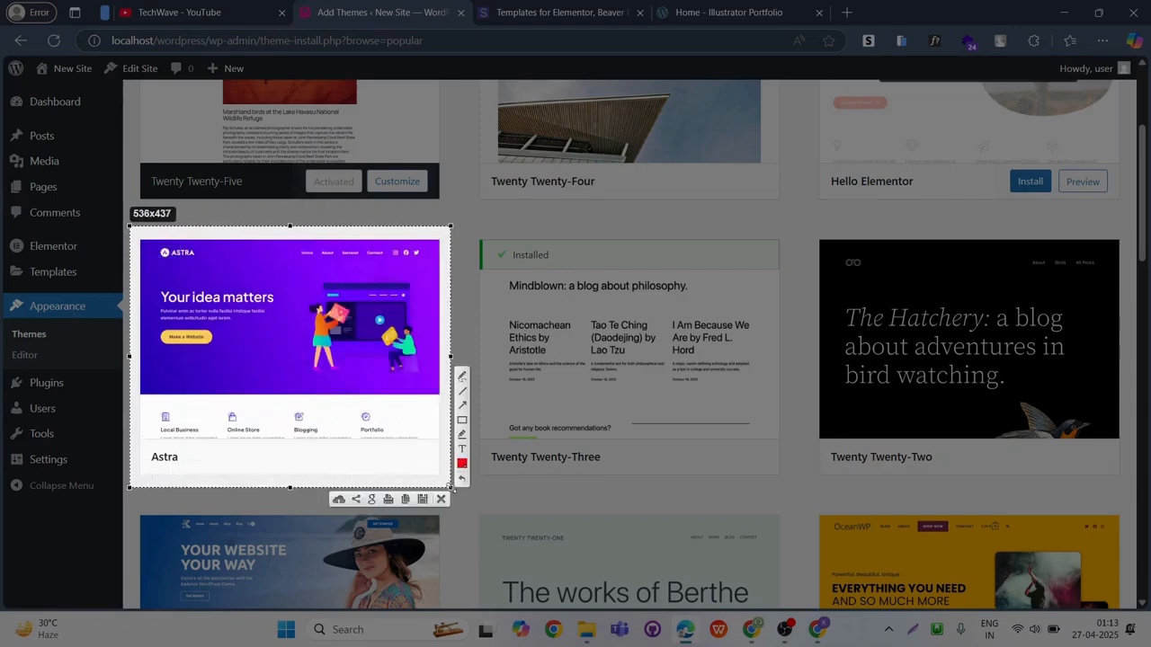
key("ctrl+c")
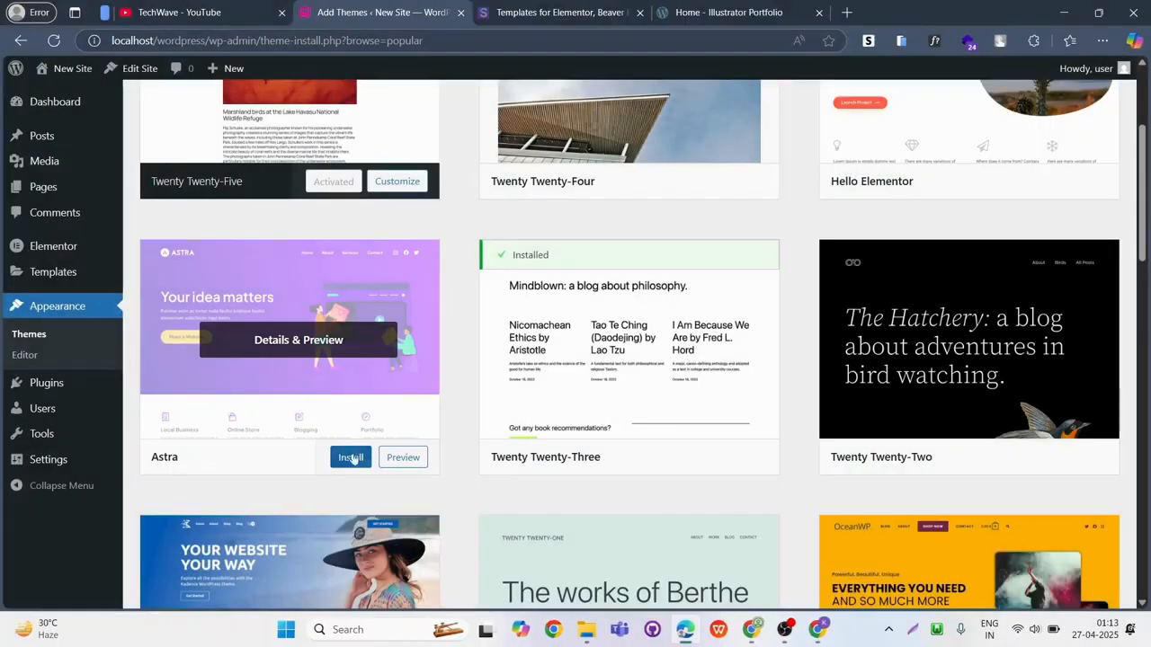
Install and activate the Astra theme.
left_click(351, 459)
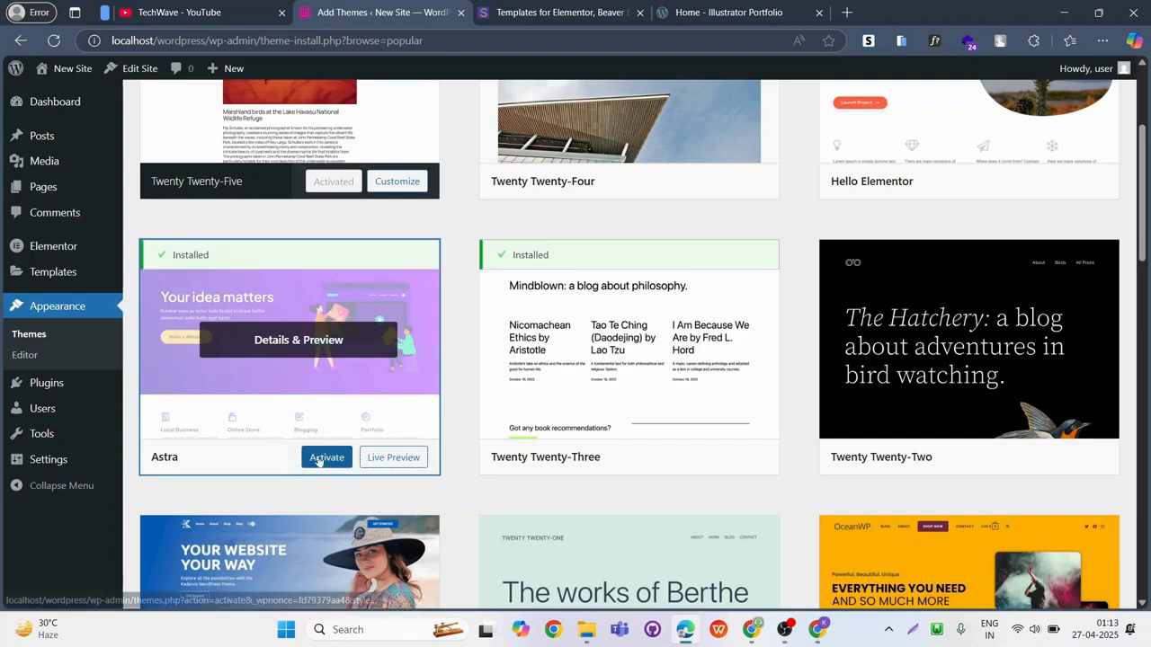
left_click(328, 456)
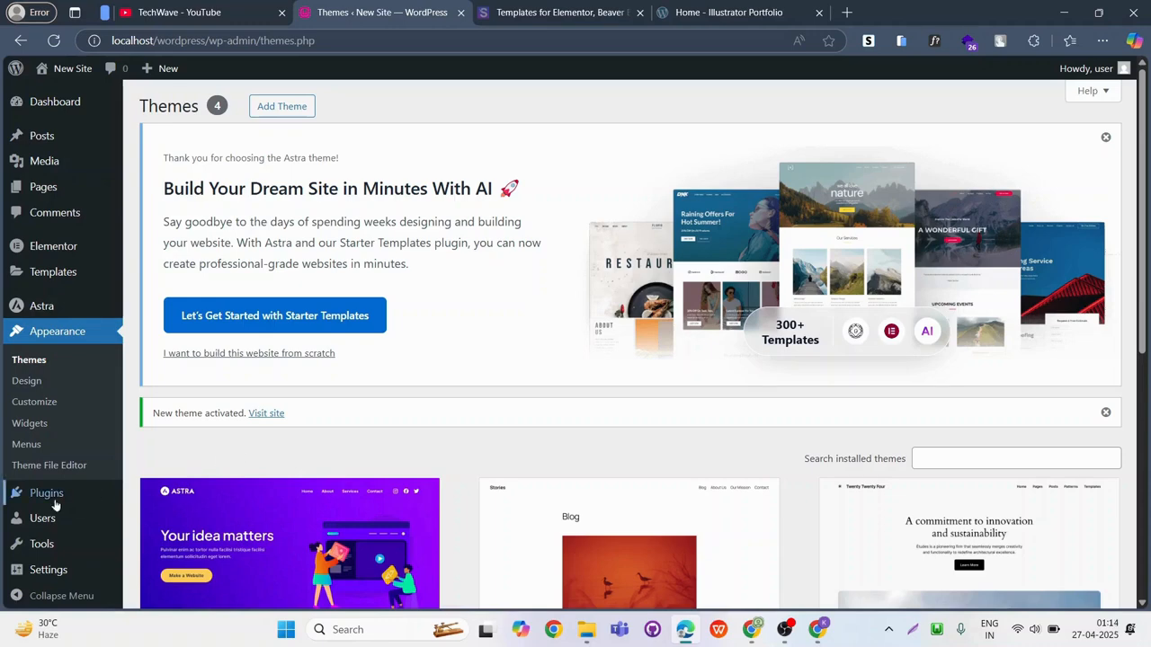
Search the plugins to add for "starter templates" and install Starter Templates – AI-Powered Templates for Elementor & Gutenberg by Brainstorm Force.
mouse_move(54, 496)
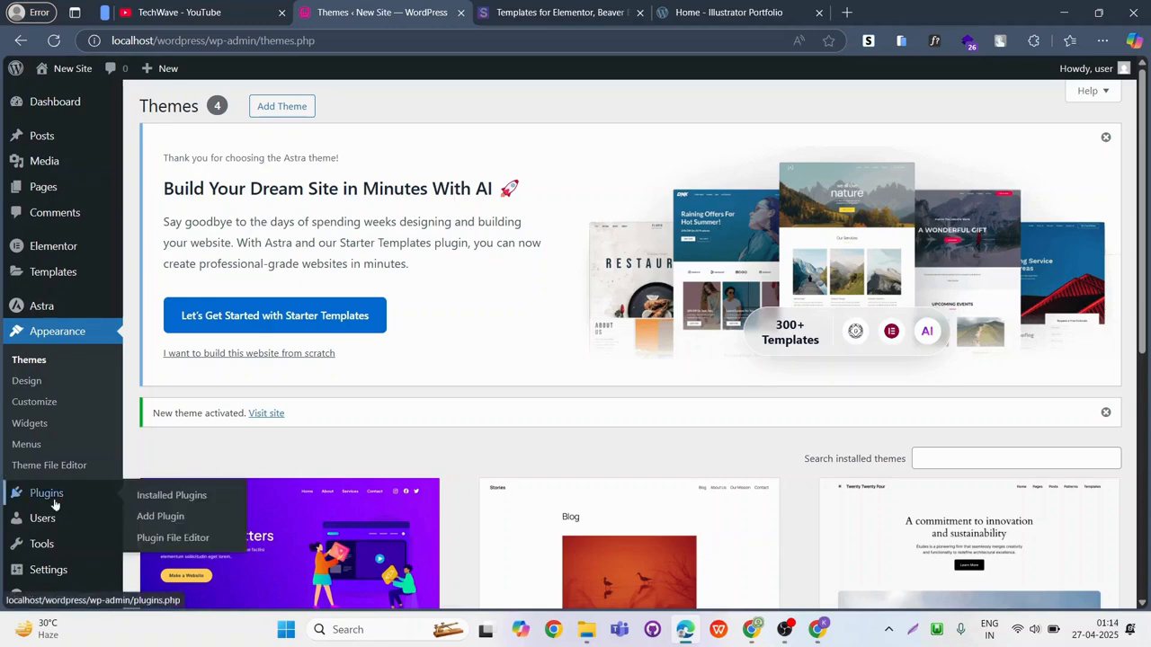
left_click(161, 521)
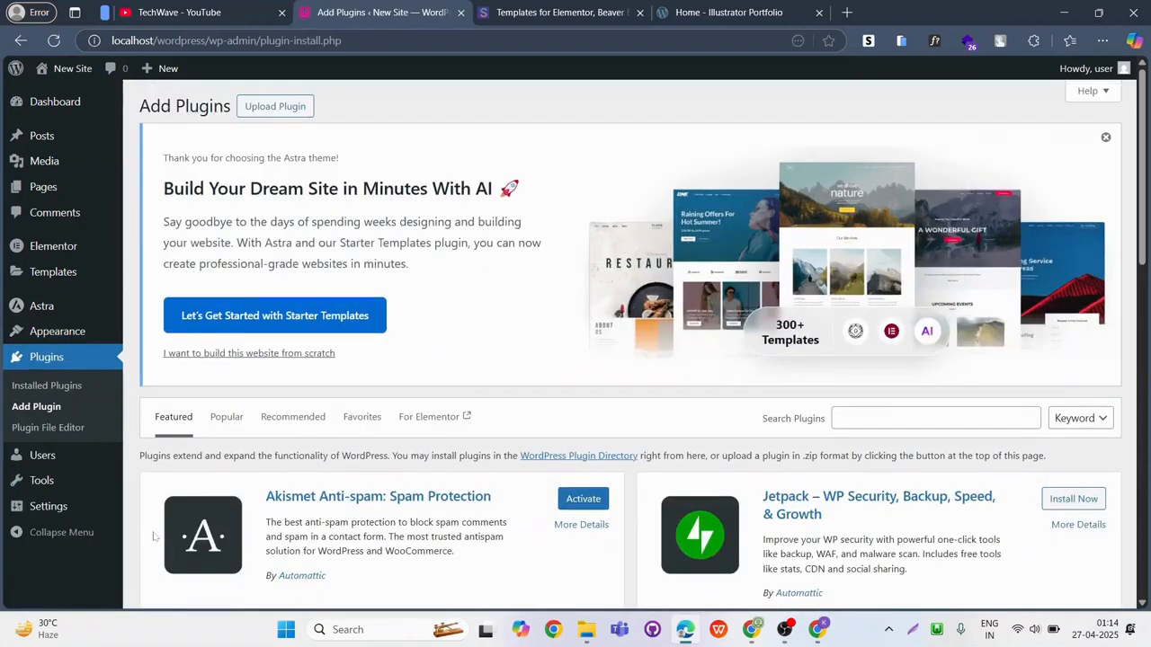
left_click(917, 418)
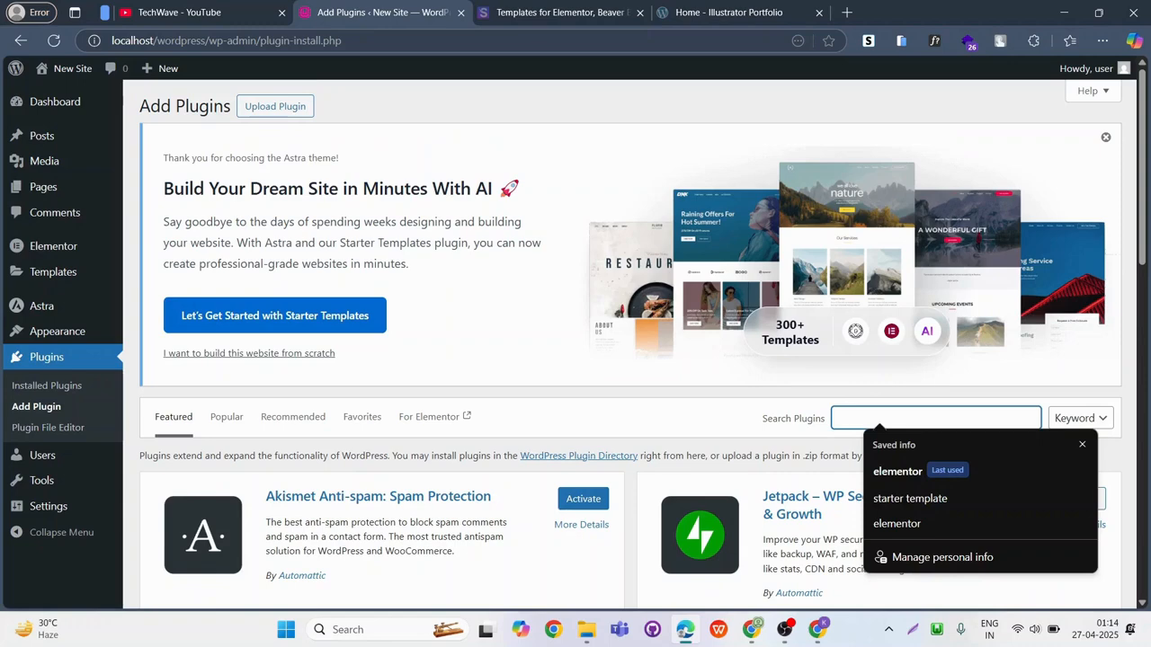
type("starter ")
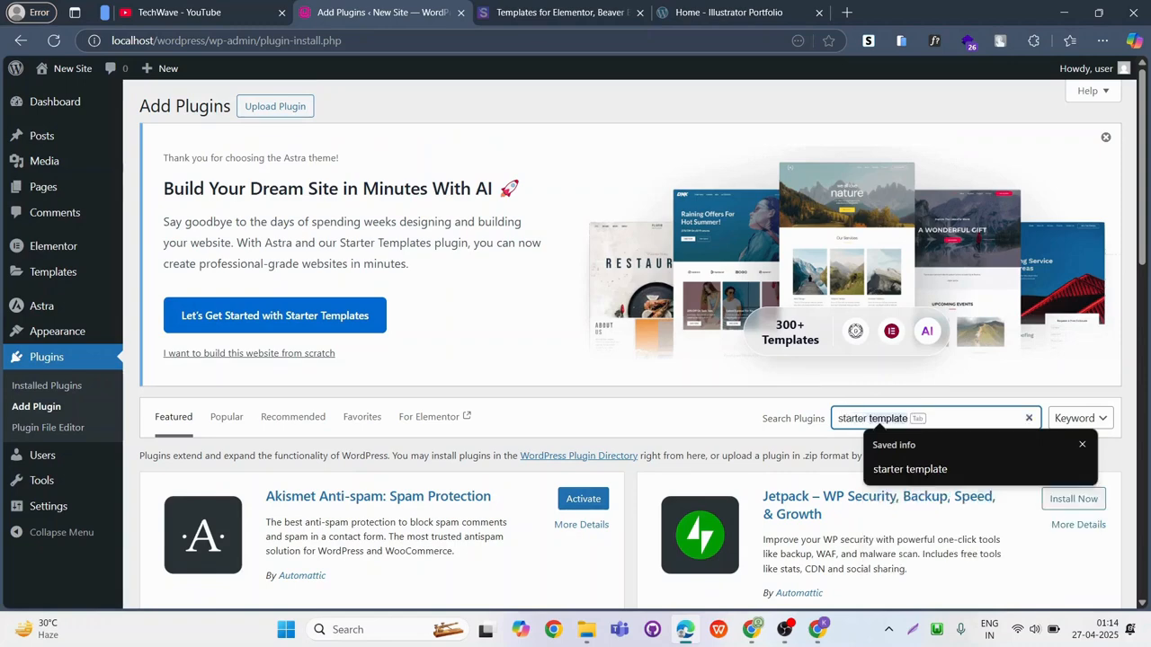
type("templates")
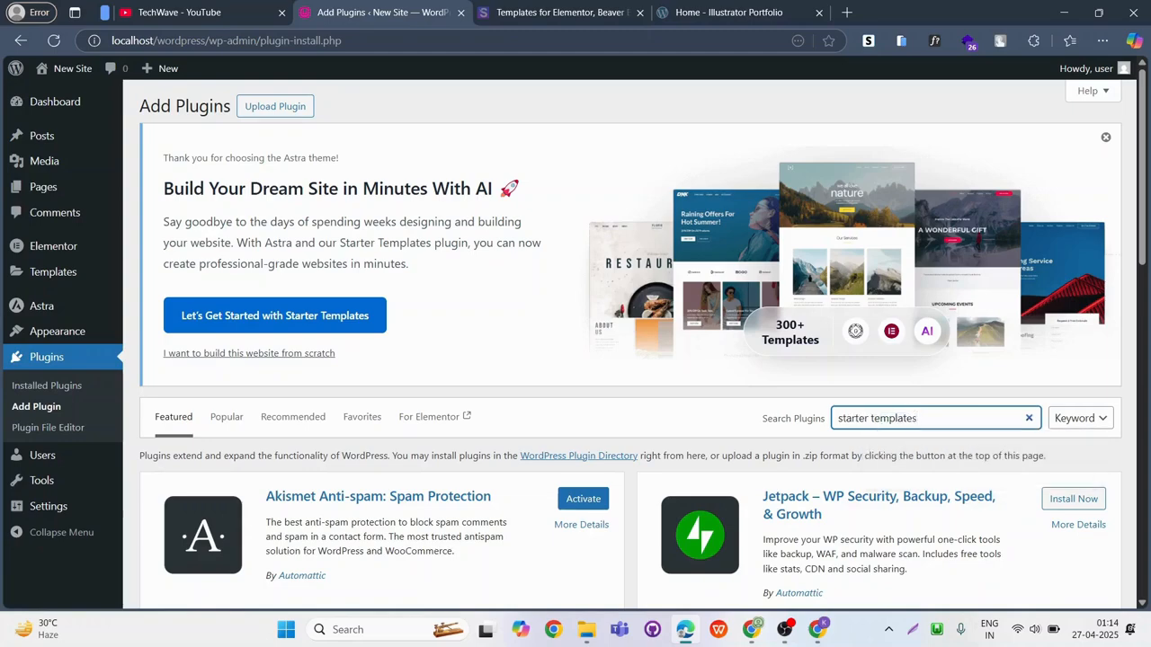
scroll(337, 458, "down", 1)
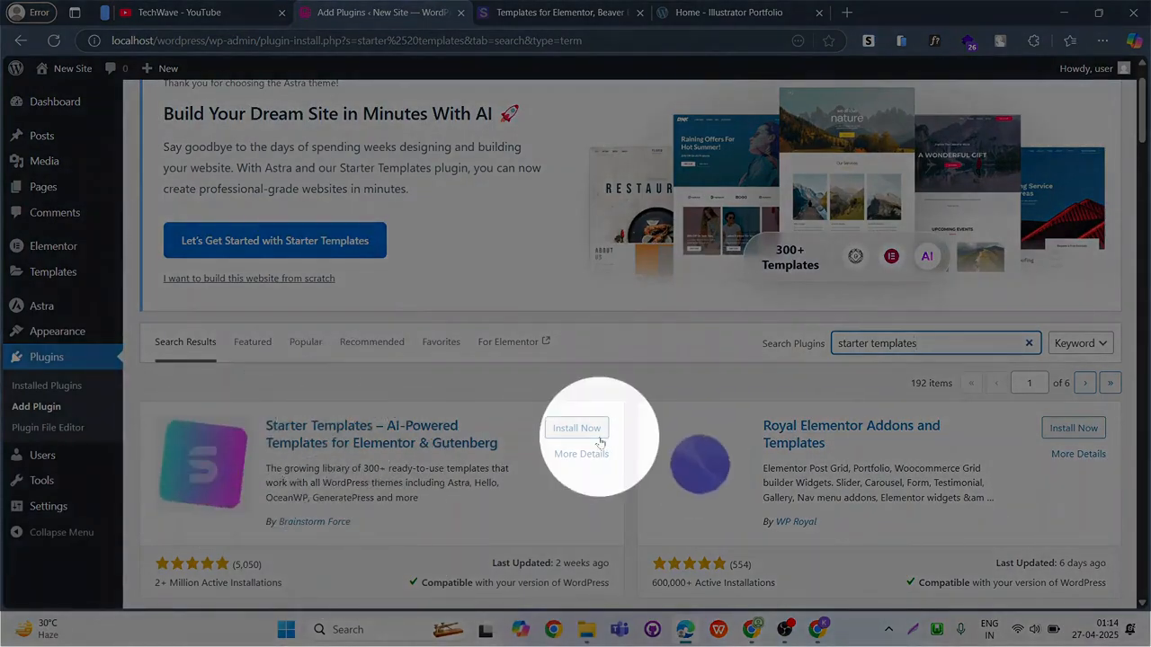
left_click(576, 429)
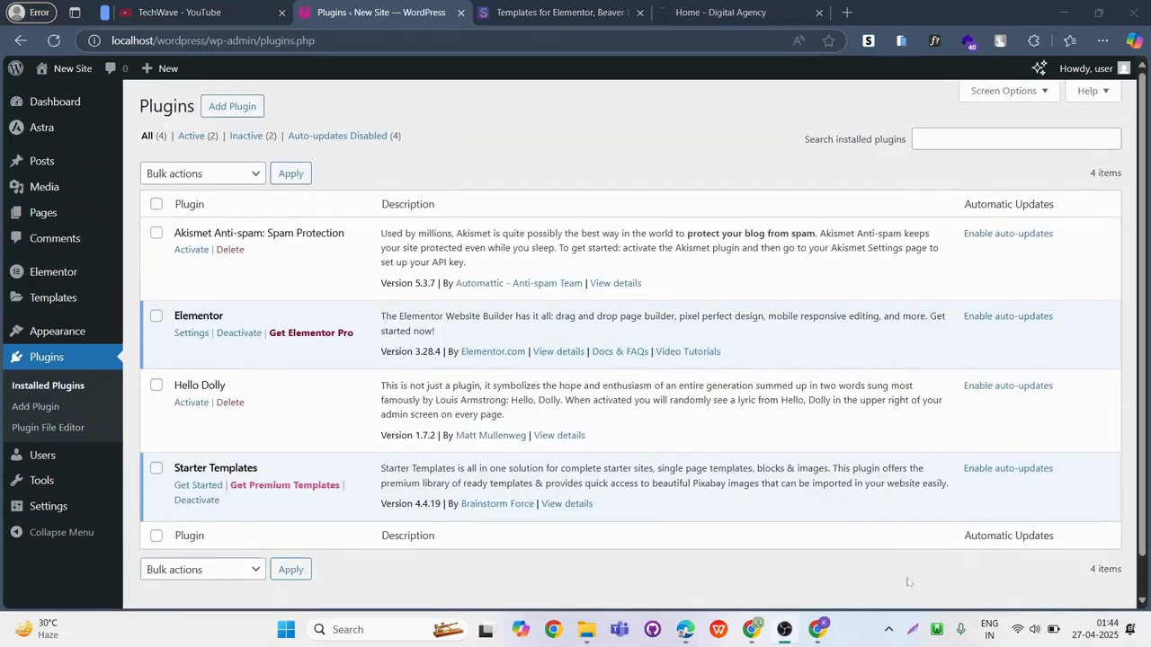
Open the list of all the site's pages.
key("alt+Tab")
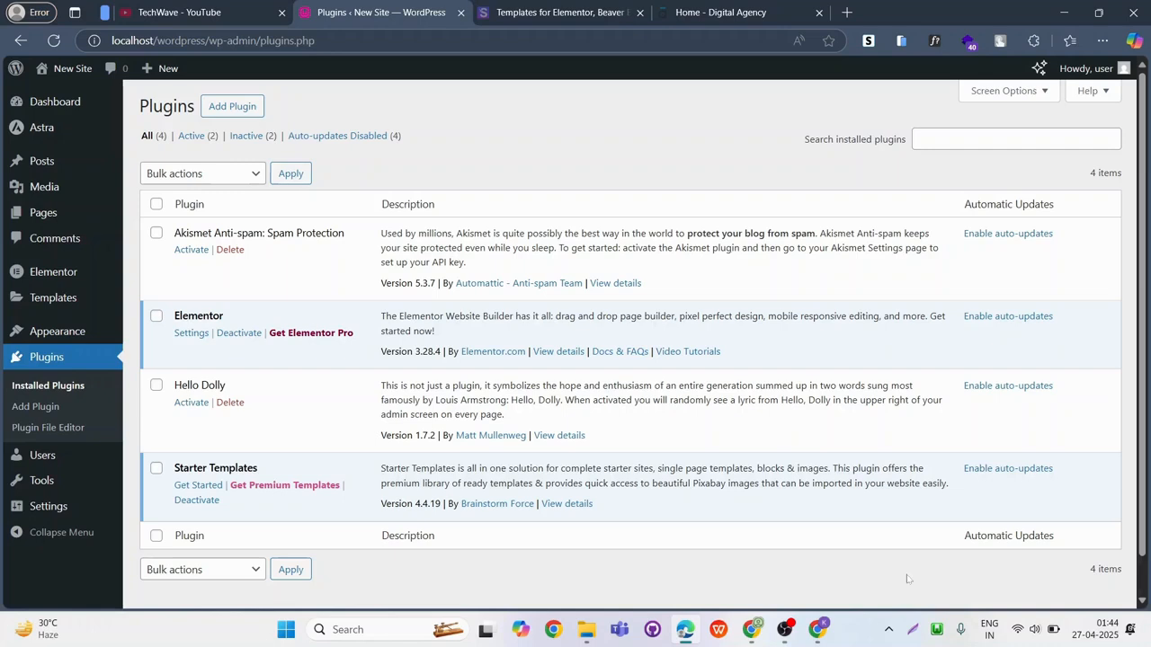
mouse_move(39, 216)
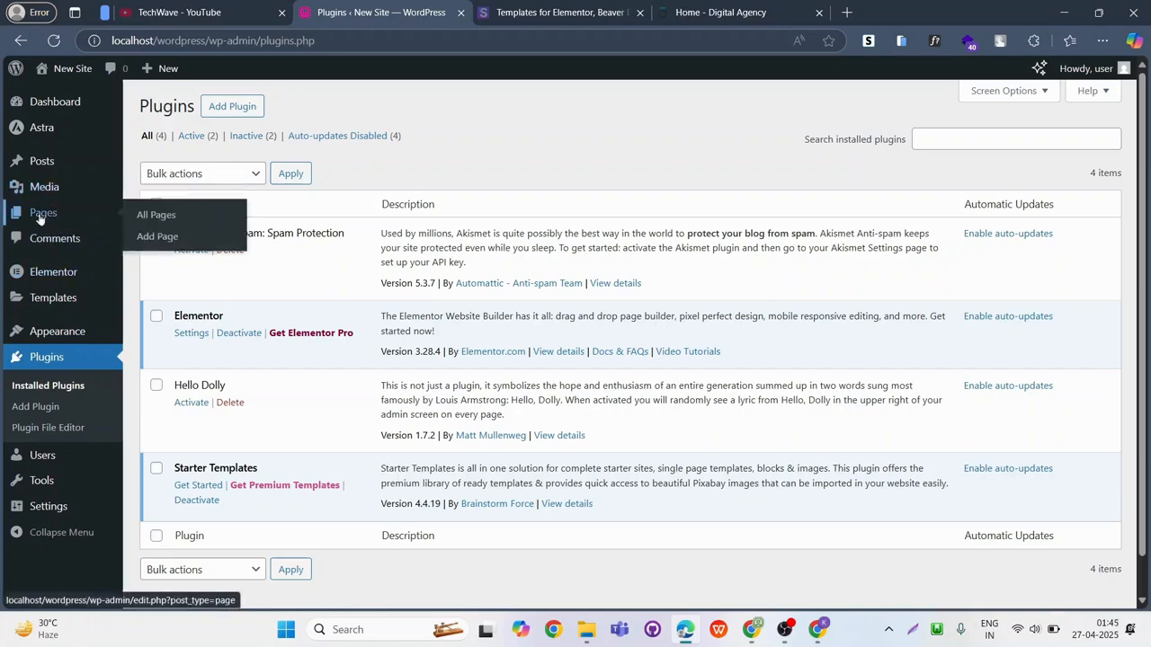
left_click(39, 216)
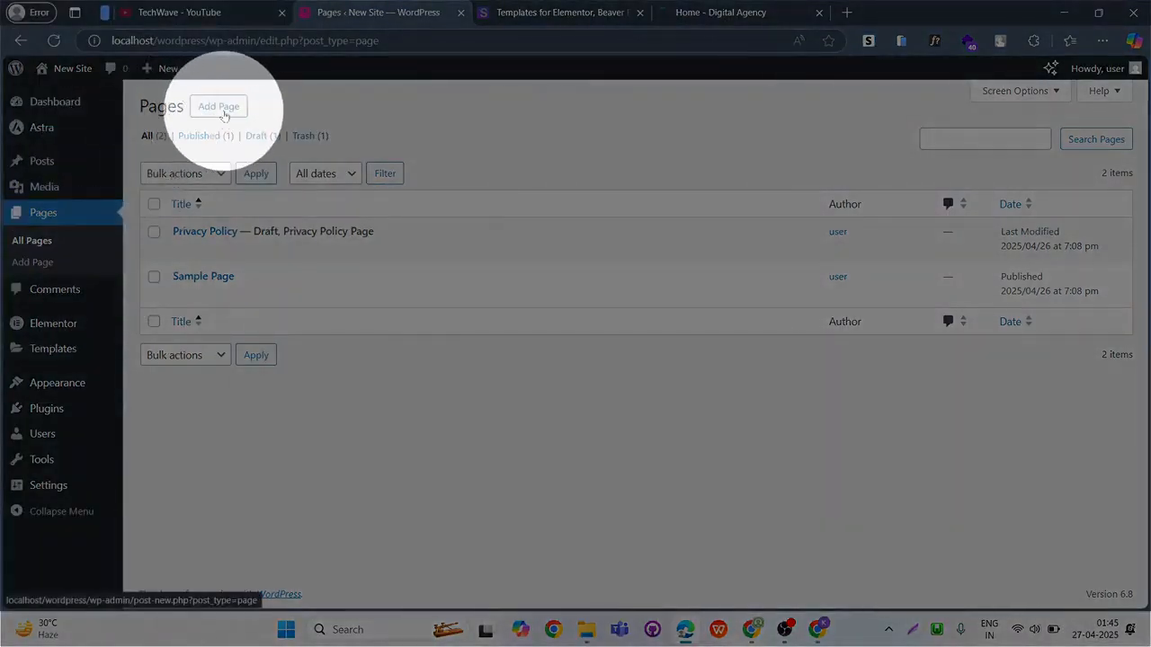
Add a new page titled "Home" and open it for editing with Elementor.
left_click(224, 112)
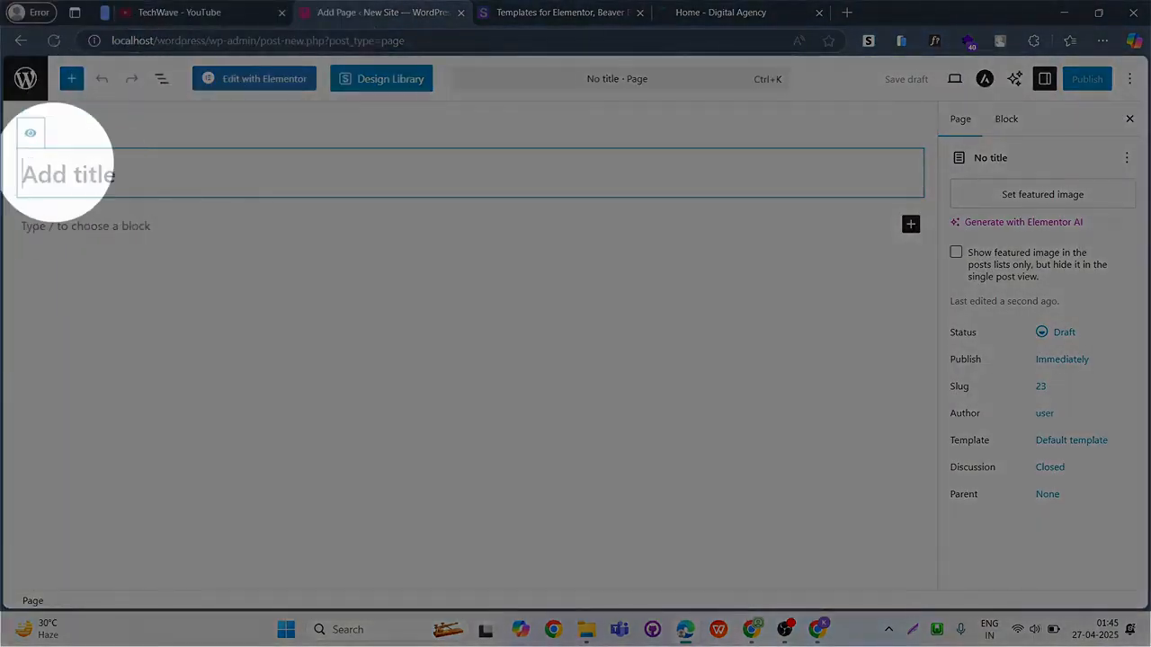
type("HOme")
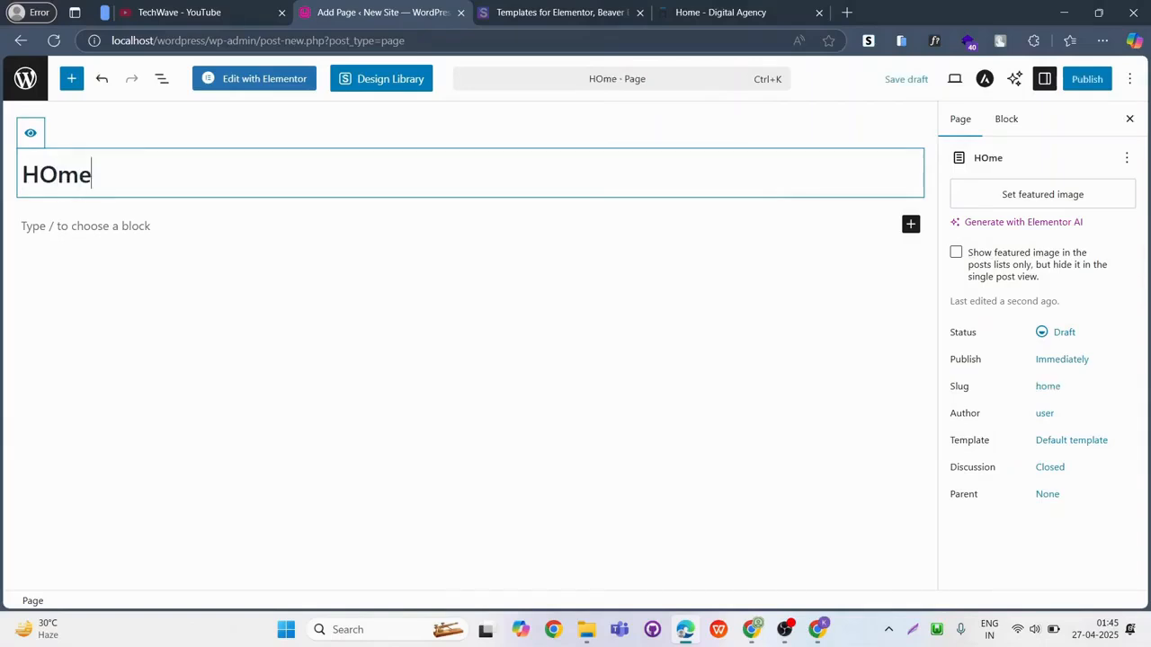
key("BackSpace")
key("BackSpace")
key("BackSpace")
type("ome")
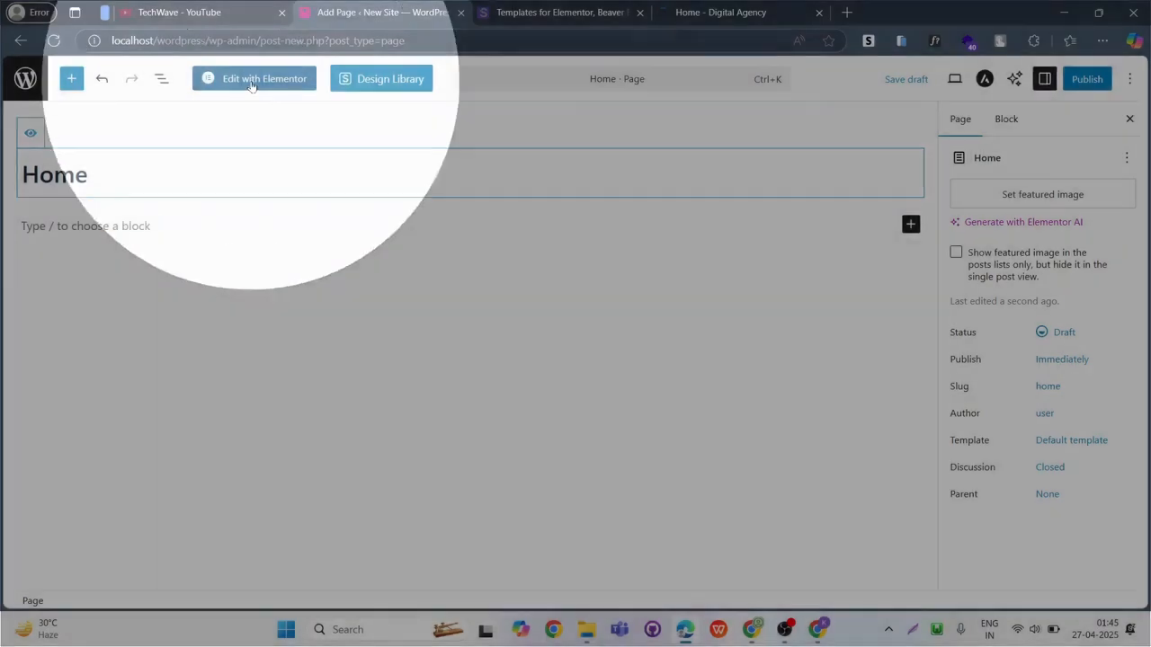
left_click(252, 80)
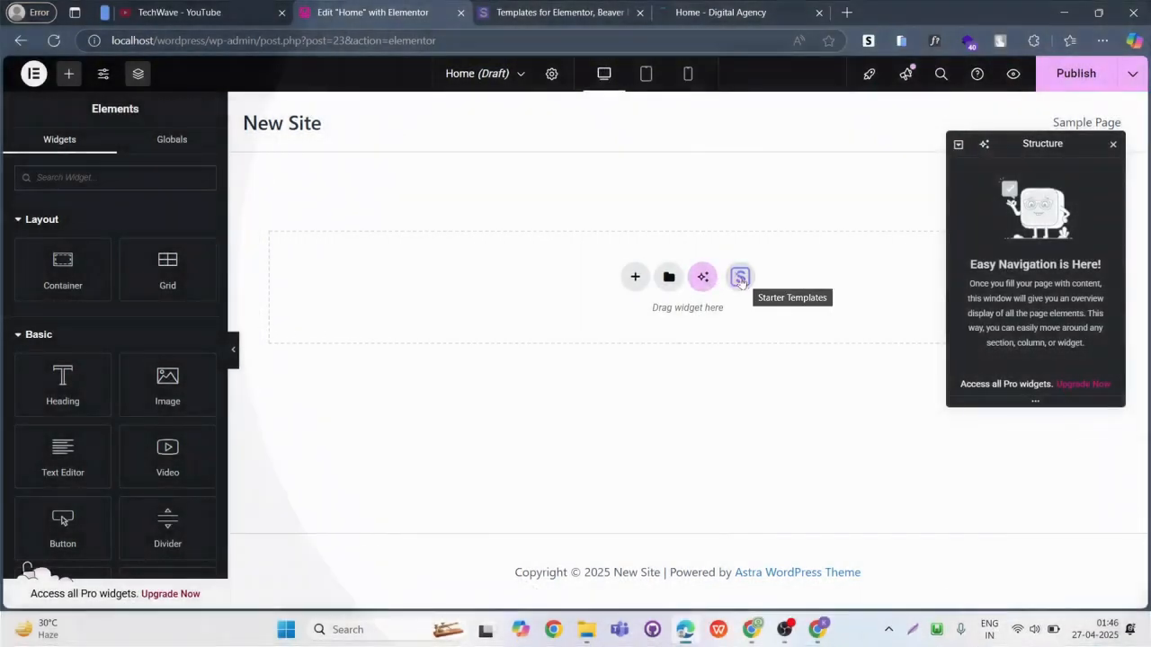
key("super+shift+s")
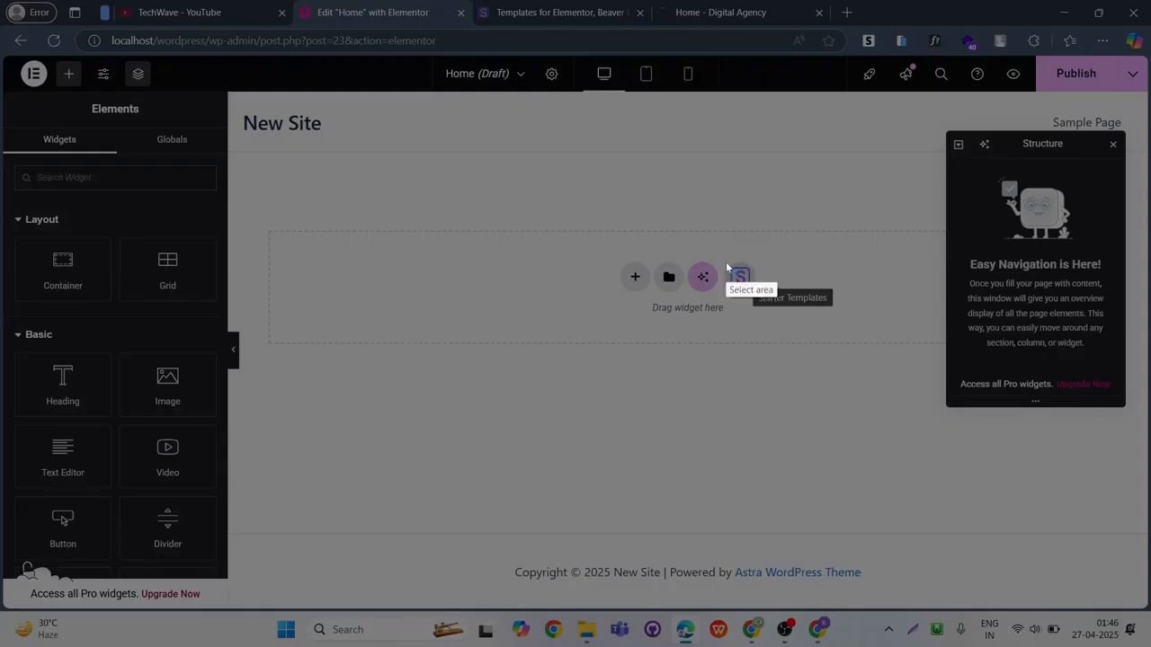
left_click_drag(724, 256, 758, 298)
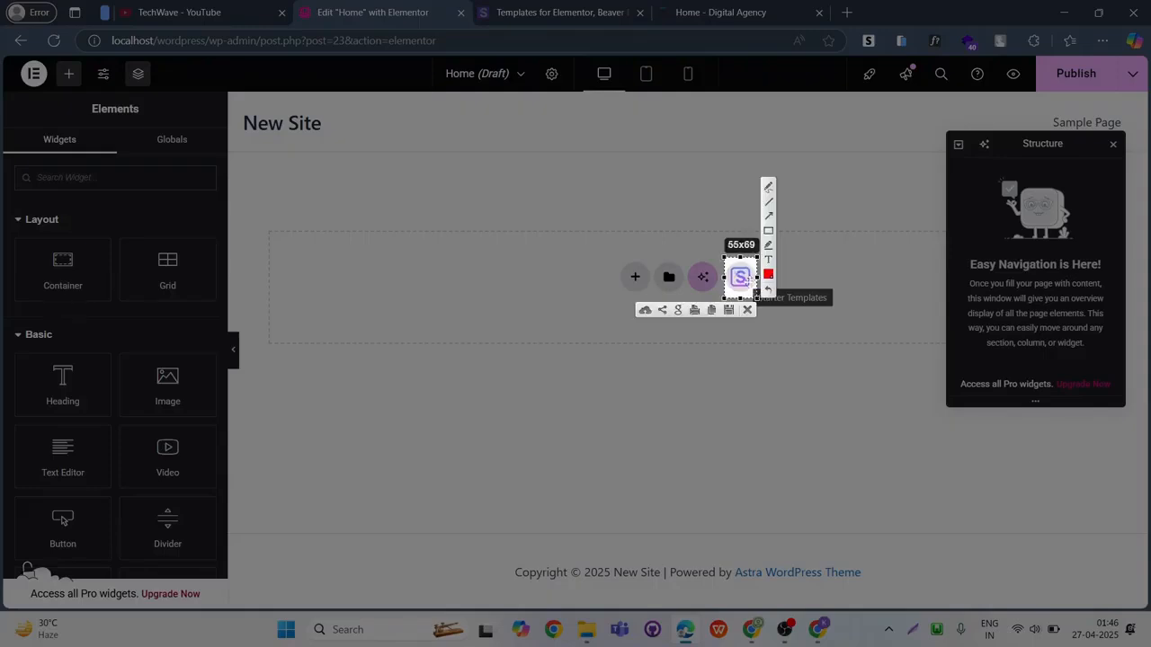
key("Escape")
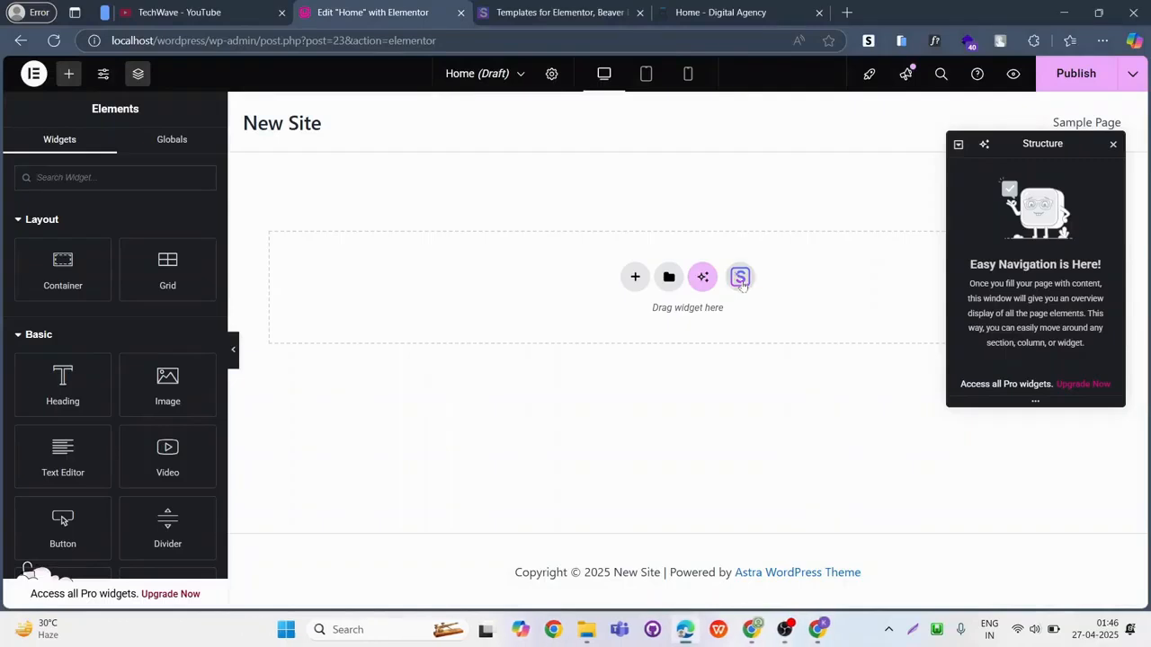
Open the Starter Templates library from the empty page and search its page templates for "digital".
left_click(740, 279)
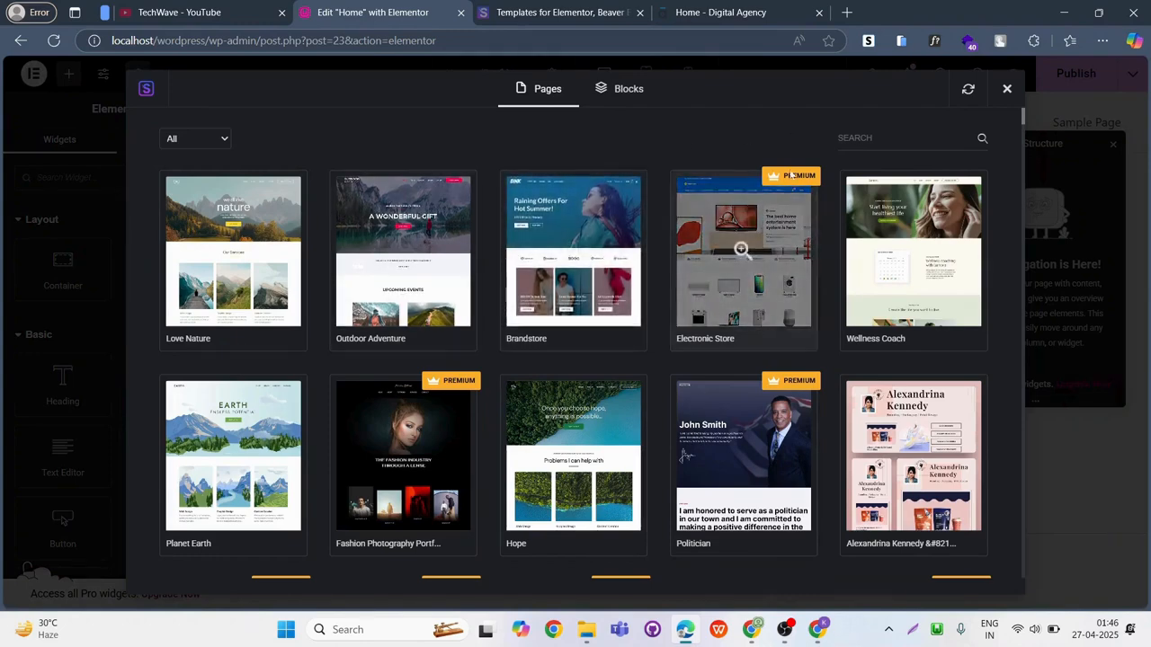
left_click(863, 137)
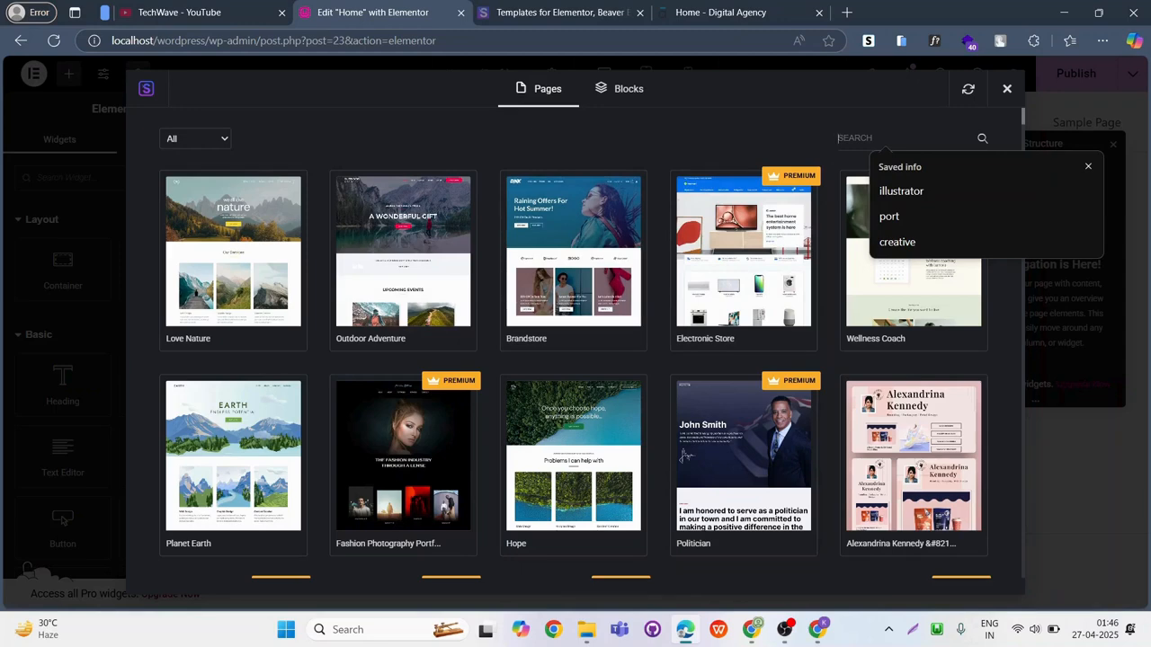
type("digital")
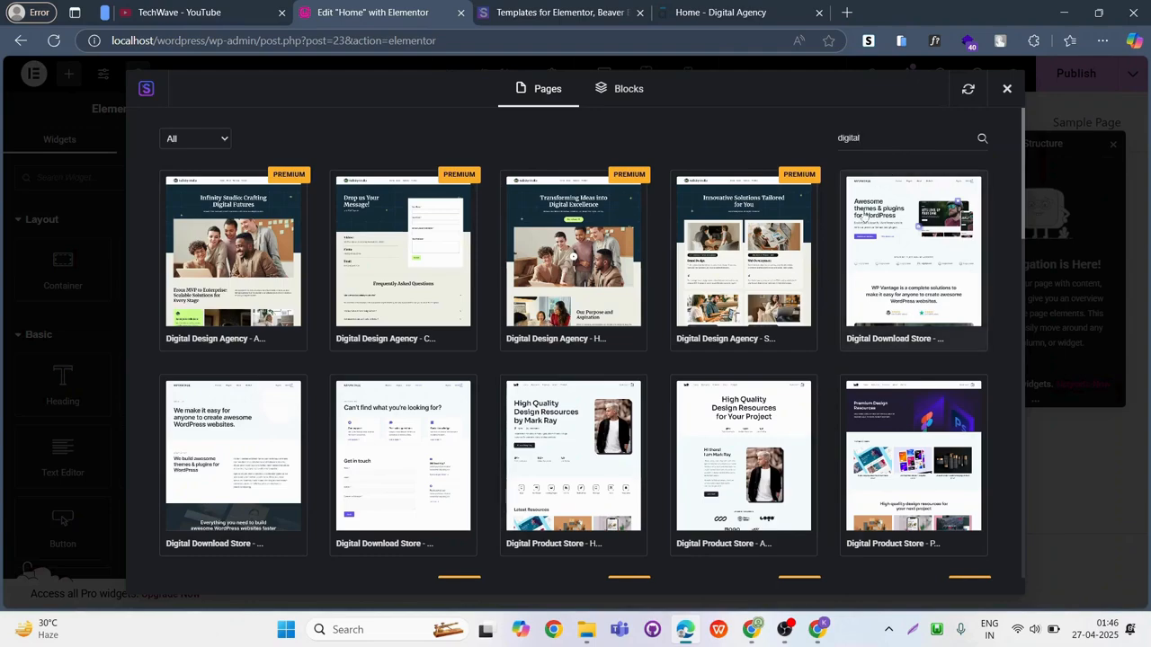
scroll(863, 214, "down", 3)
scroll(863, 245, "down", 10)
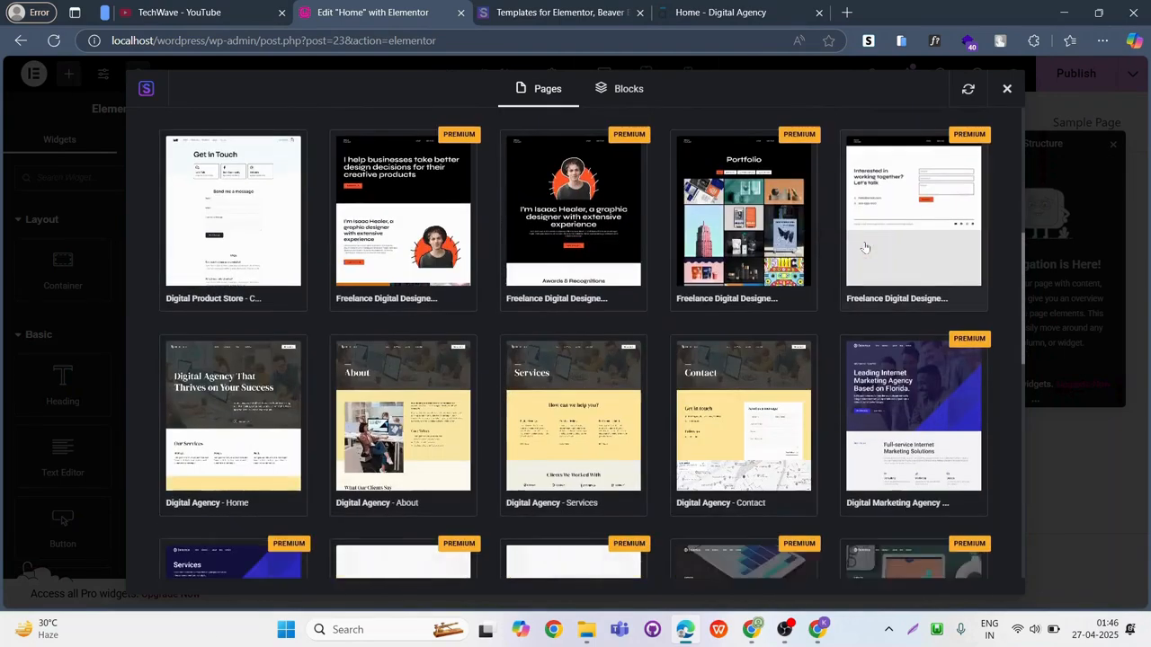
scroll(865, 245, "down", 2)
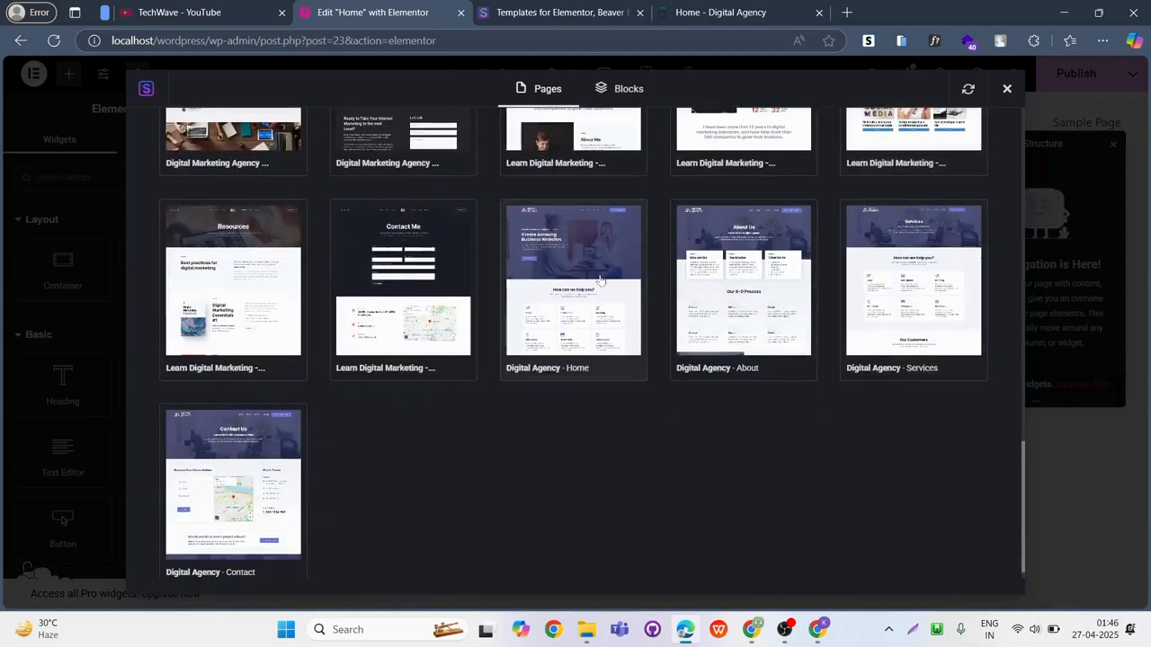
key("Print")
left_click_drag(483, 187, 662, 393)
key("Escape")
Open the preview of the purple-toned "Digital Agency - Home" page template.
left_click(576, 295)
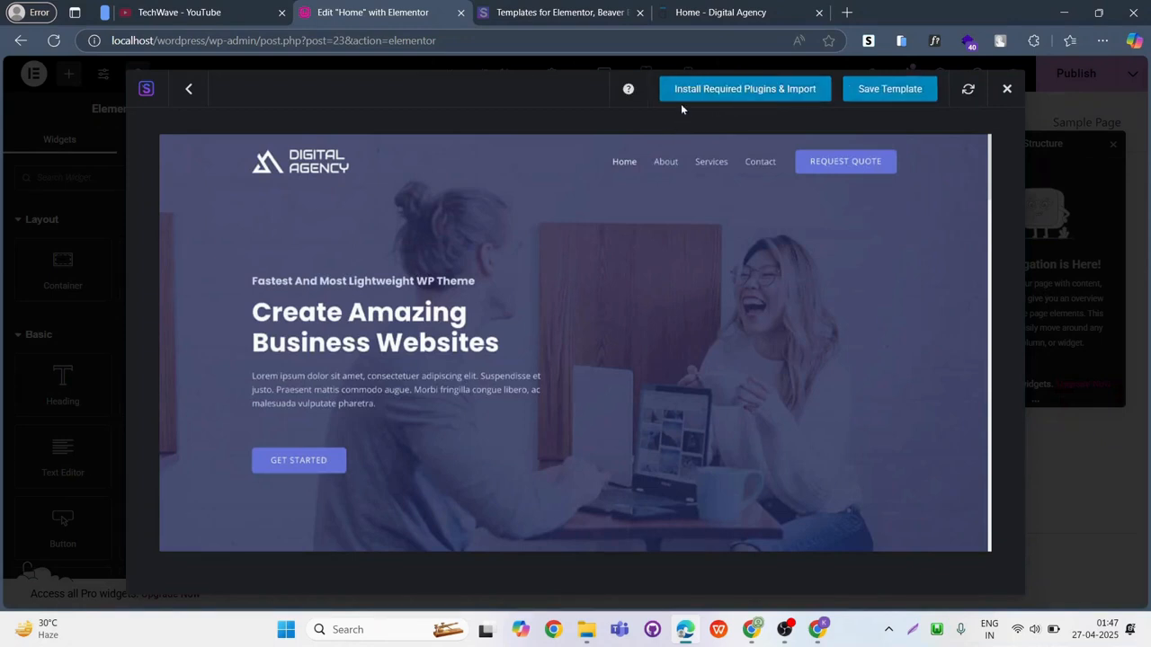
key("Print")
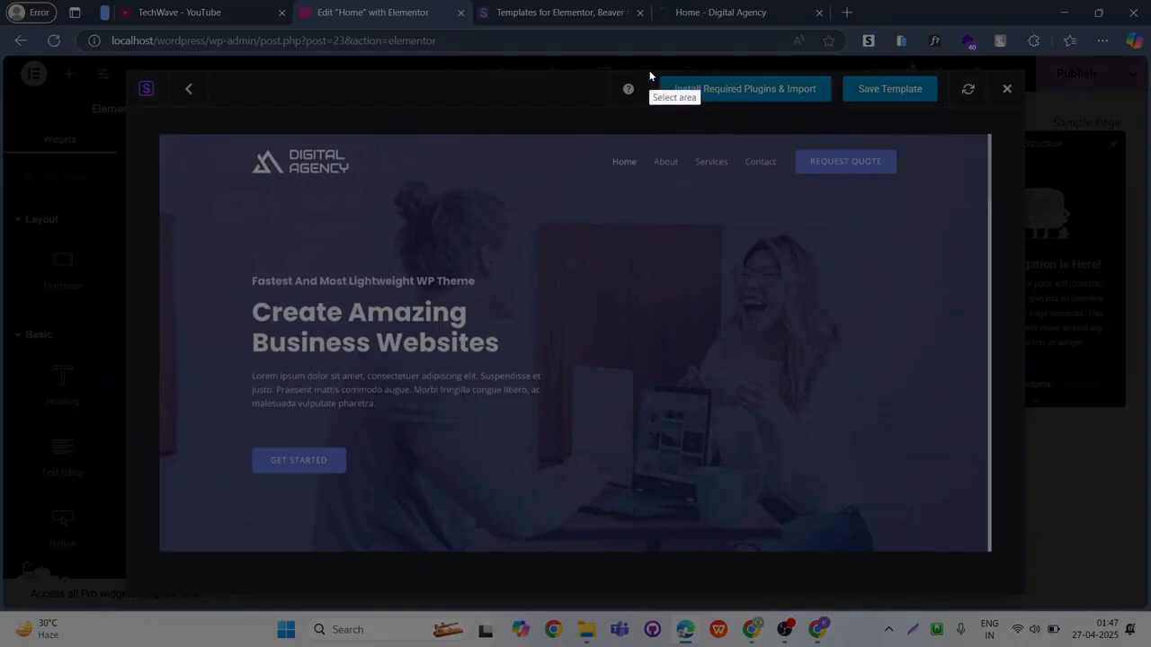
left_click_drag(649, 70, 839, 112)
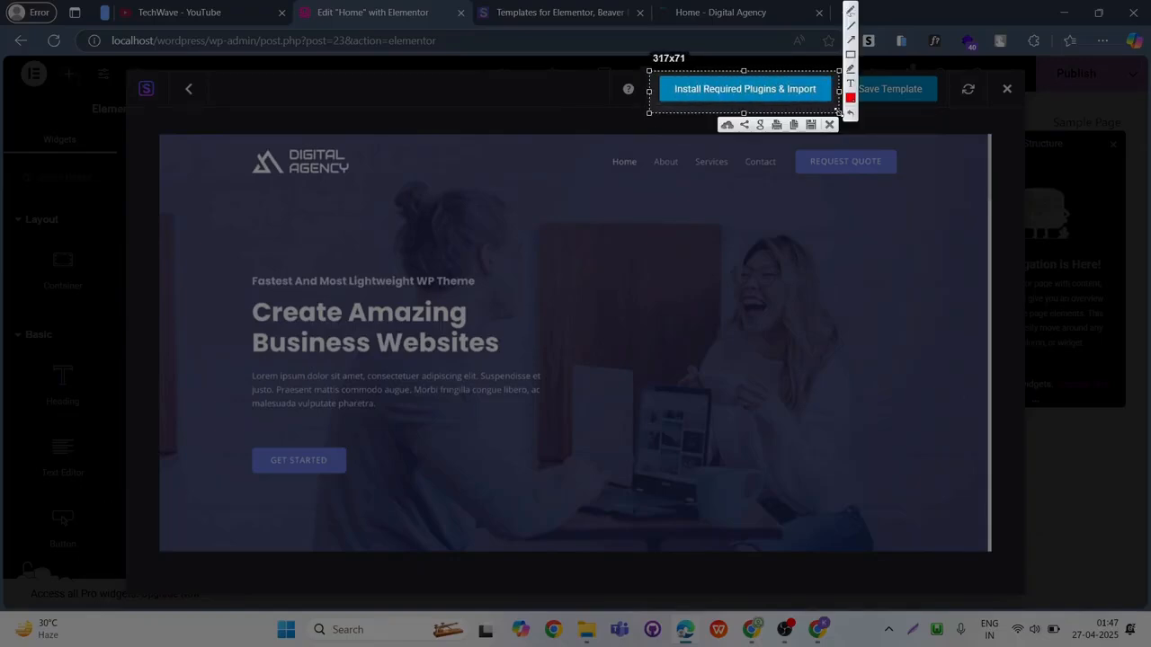
left_click(829, 125)
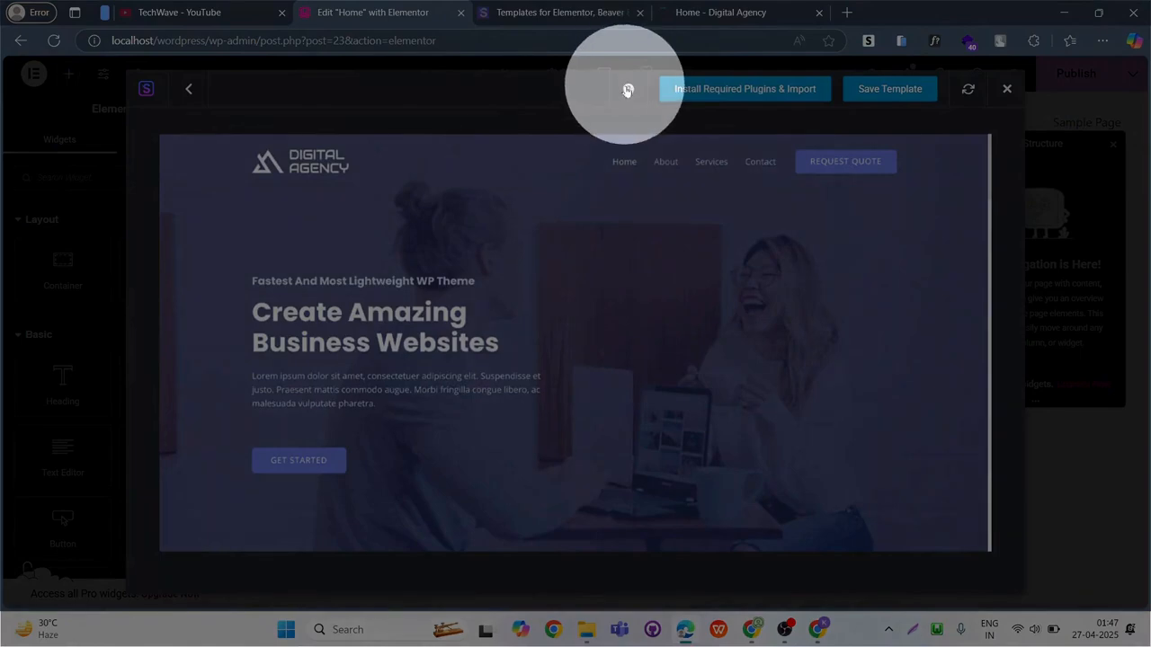
Install the template's required LatePoint plugin and import the Digital Agency home template into the Home page.
mouse_move(627, 91)
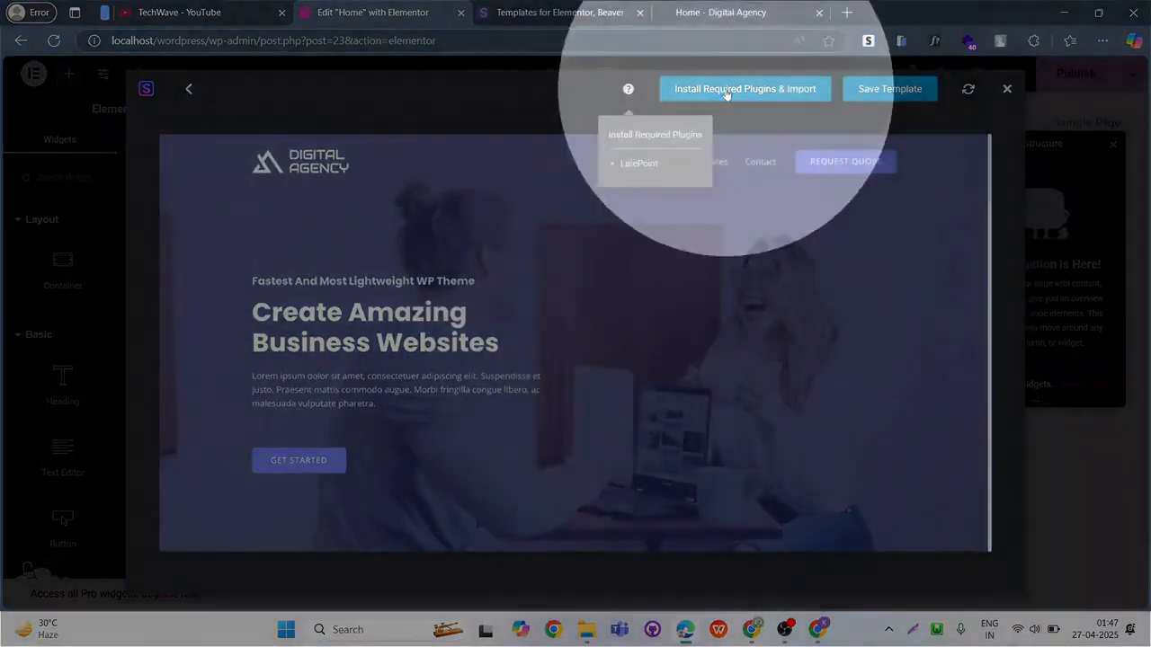
left_click(726, 90)
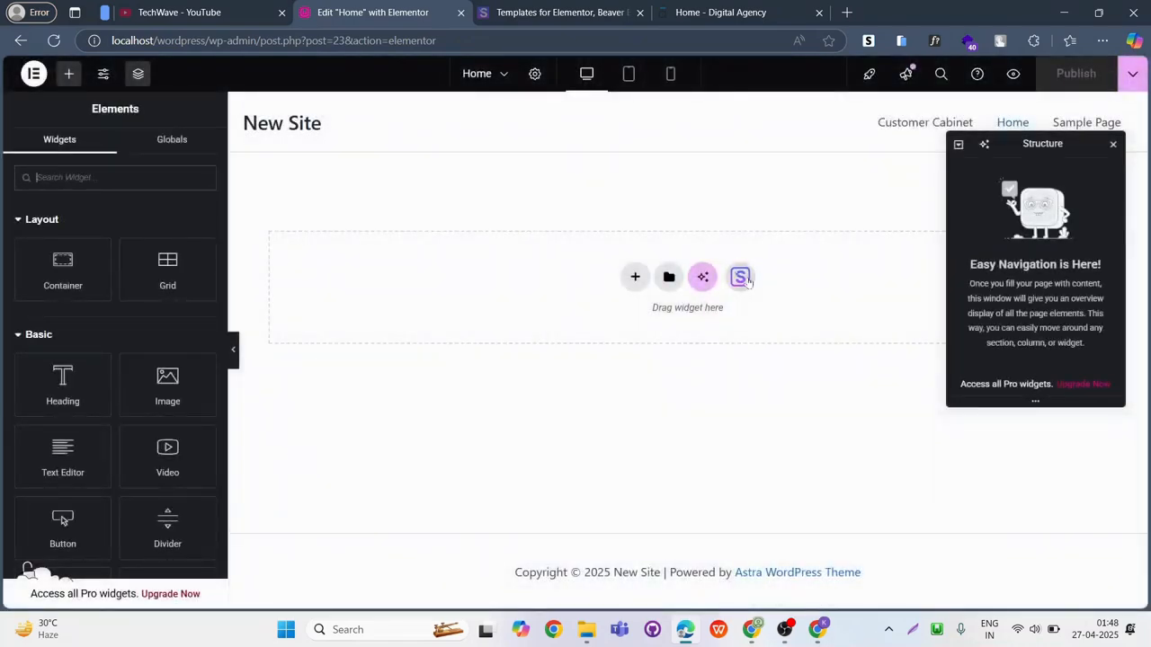
left_click(747, 278)
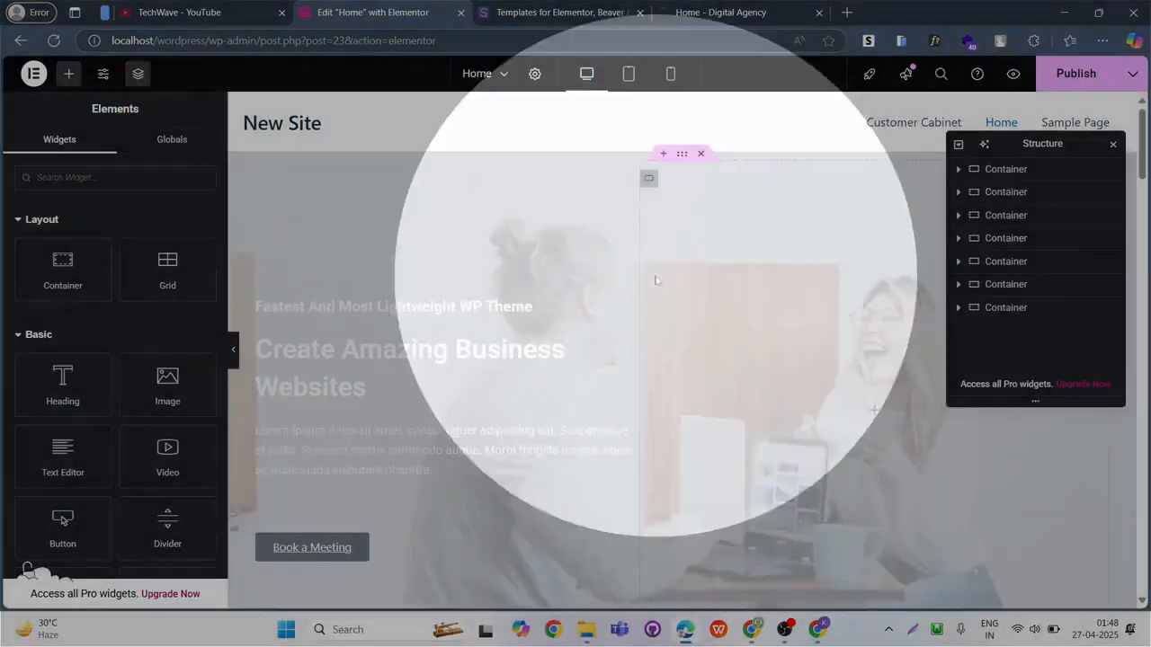
Examine the imported Home page in the editor, from the hero section to the closing project call-to-action.
scroll(591, 301, "down", 3)
scroll(590, 301, "down", 15)
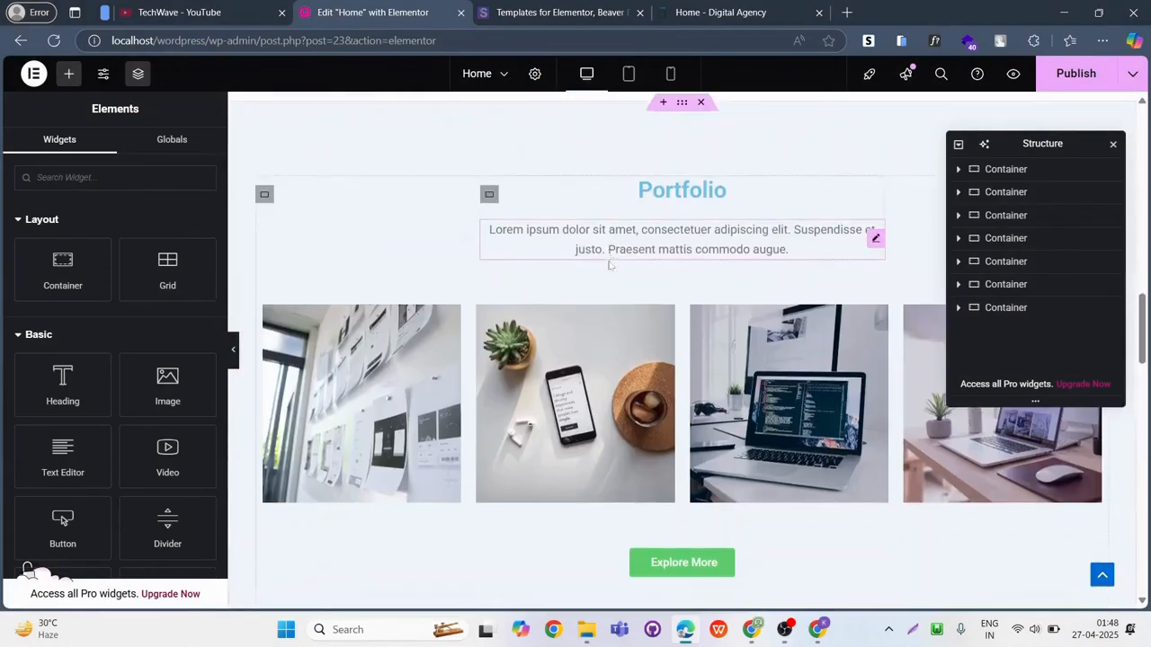
scroll(609, 263, "down", 10)
scroll(608, 264, "up", 15)
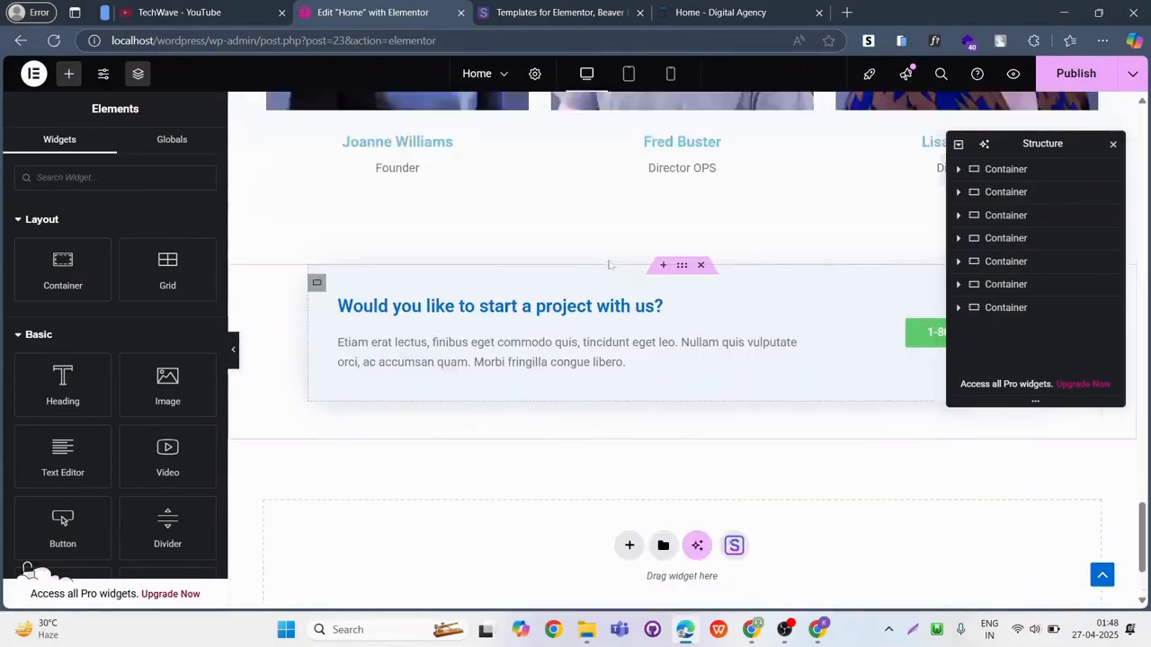
scroll(609, 263, "up", 20)
key("Print")
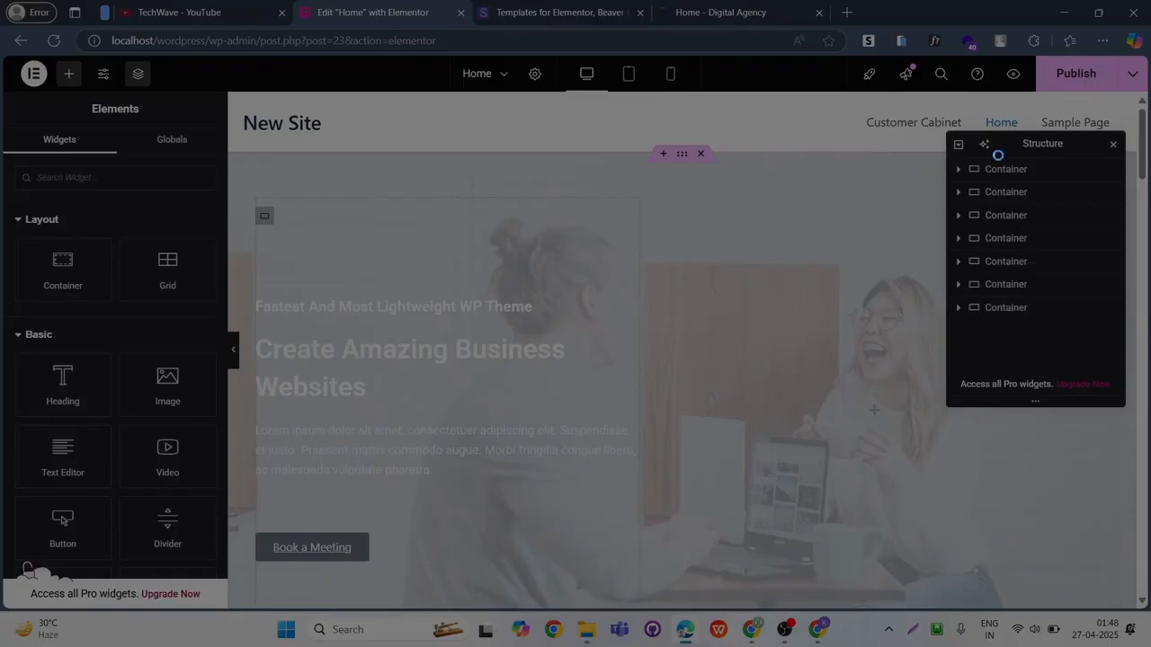
left_click_drag(990, 58, 1013, 94)
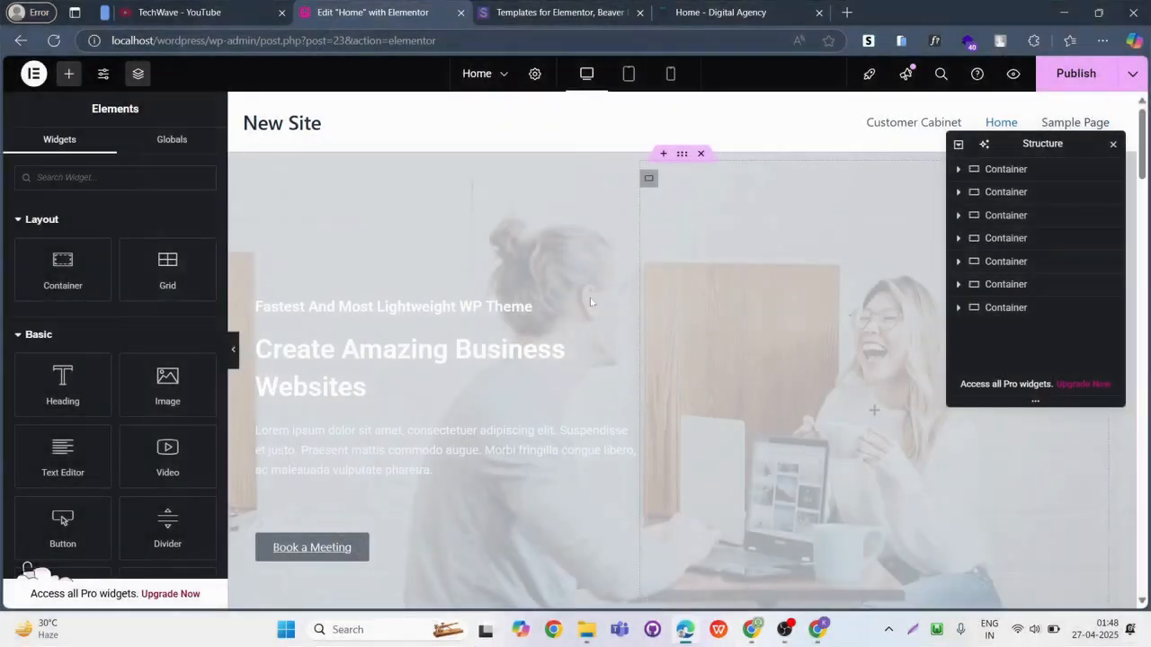
scroll(590, 298, "down", 6)
scroll(604, 273, "down", 15)
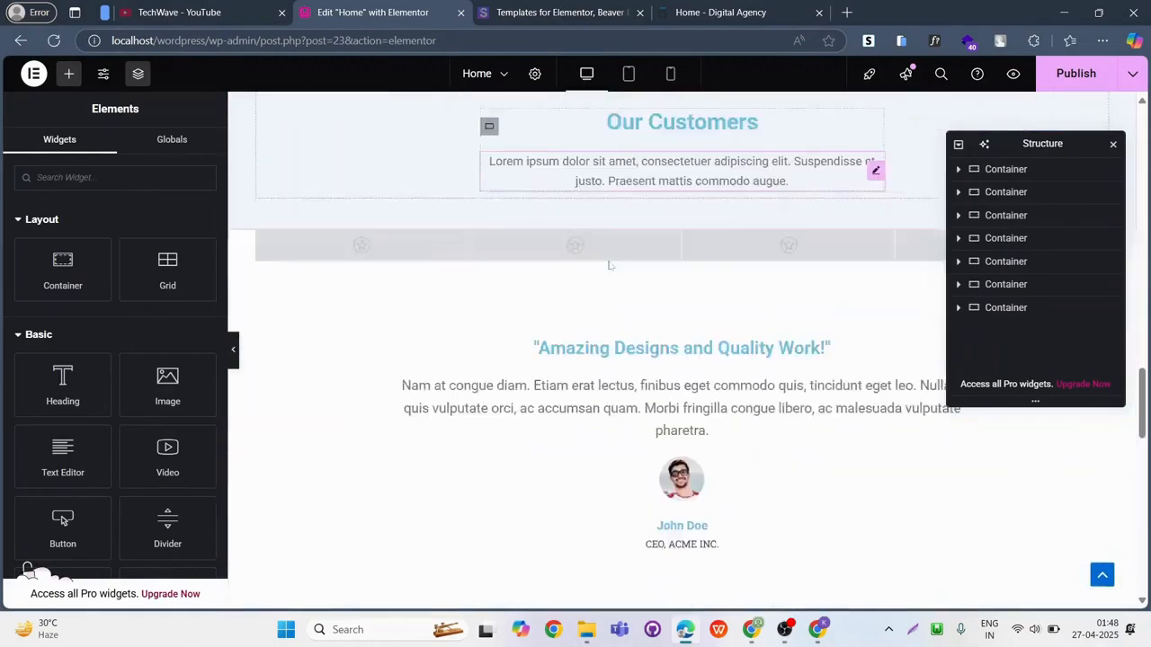
scroll(609, 264, "down", 5)
scroll(609, 265, "up", 20)
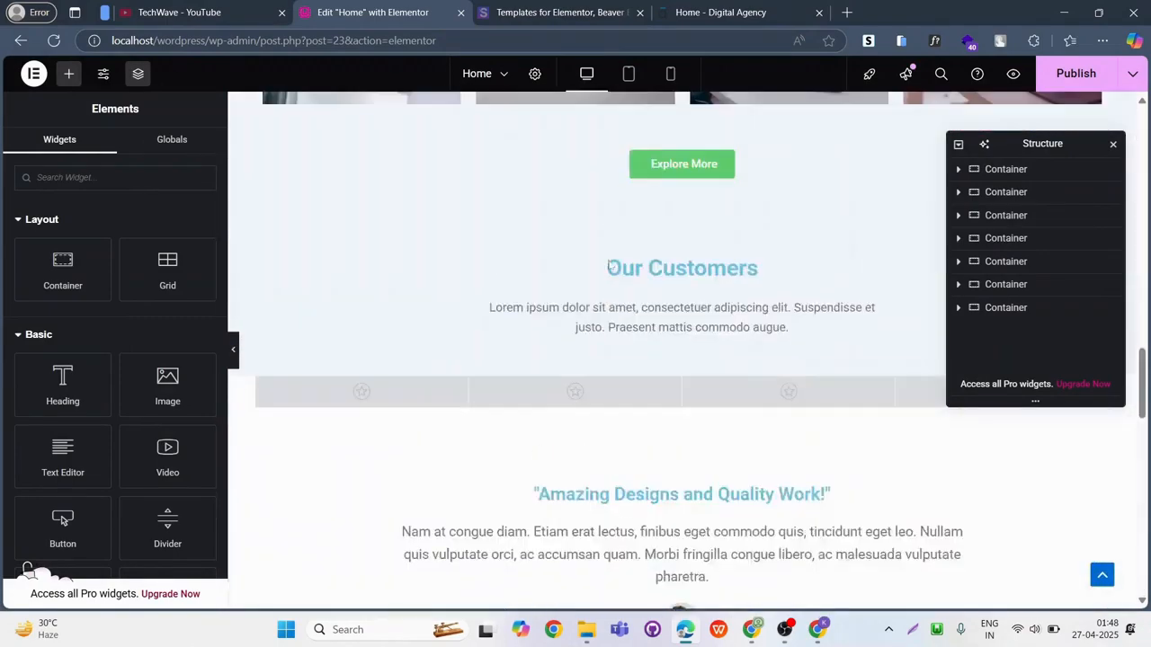
scroll(609, 265, "up", 5)
Capture a screenshot of the Preview Changes control and copy it to the clipboard.
key("Print")
left_click_drag(991, 57, 1037, 93)
key("ctrl+c")
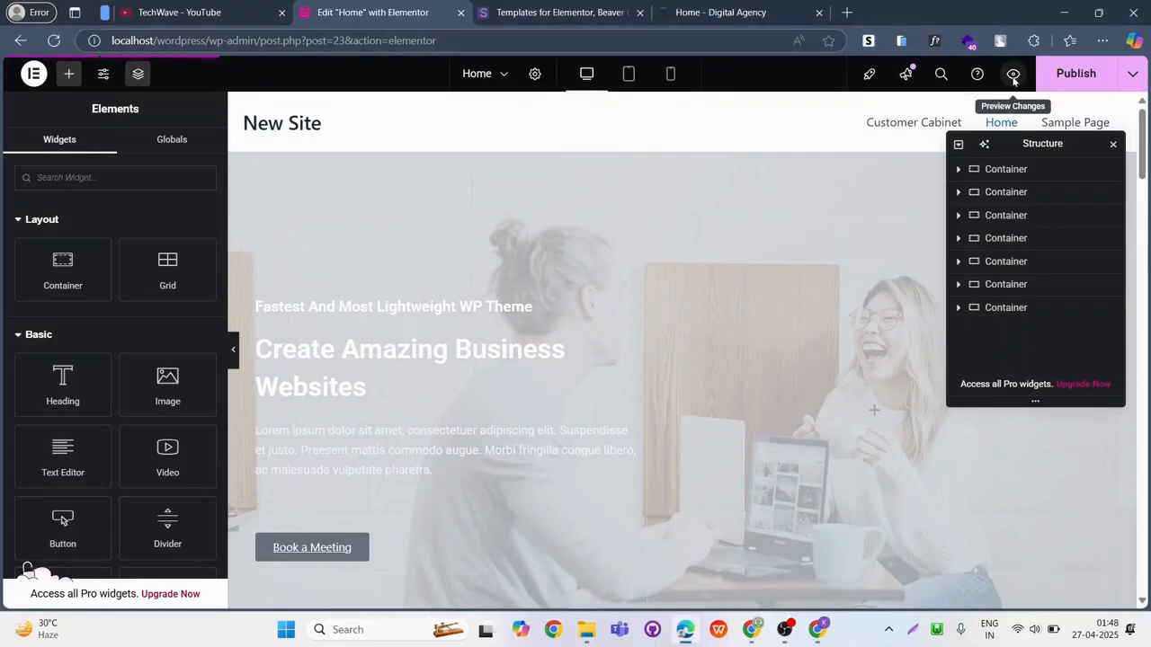
Preview the Home page in the browser and review its sections from the hero to the project call-to-action.
left_click(1013, 75)
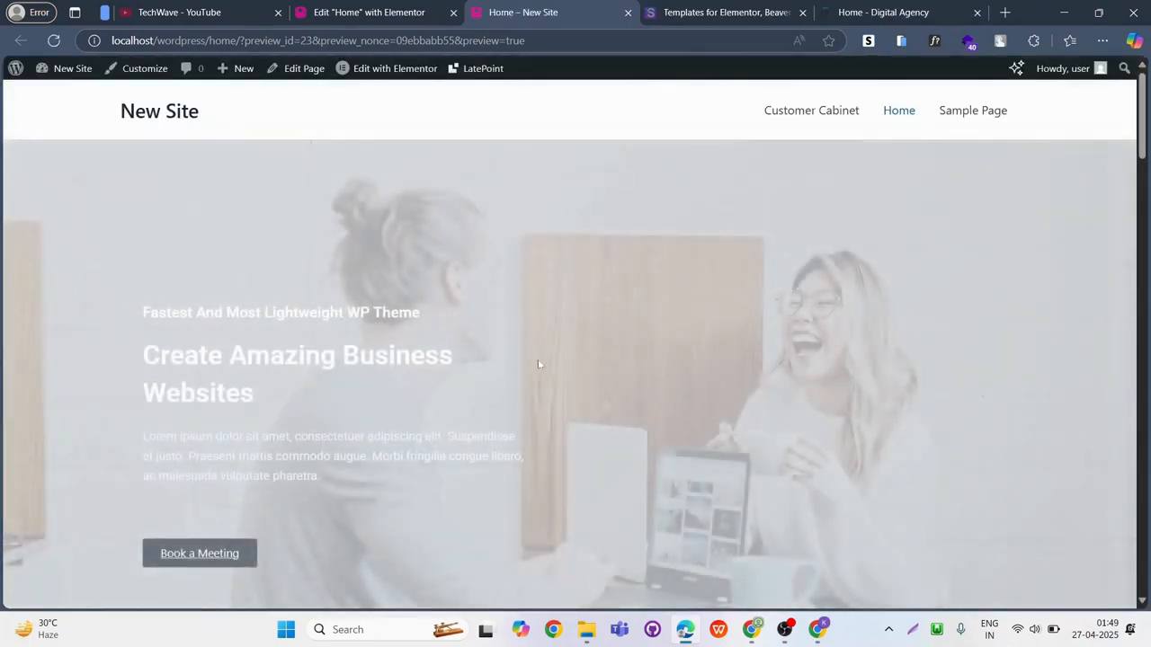
scroll(545, 343, "down", 2)
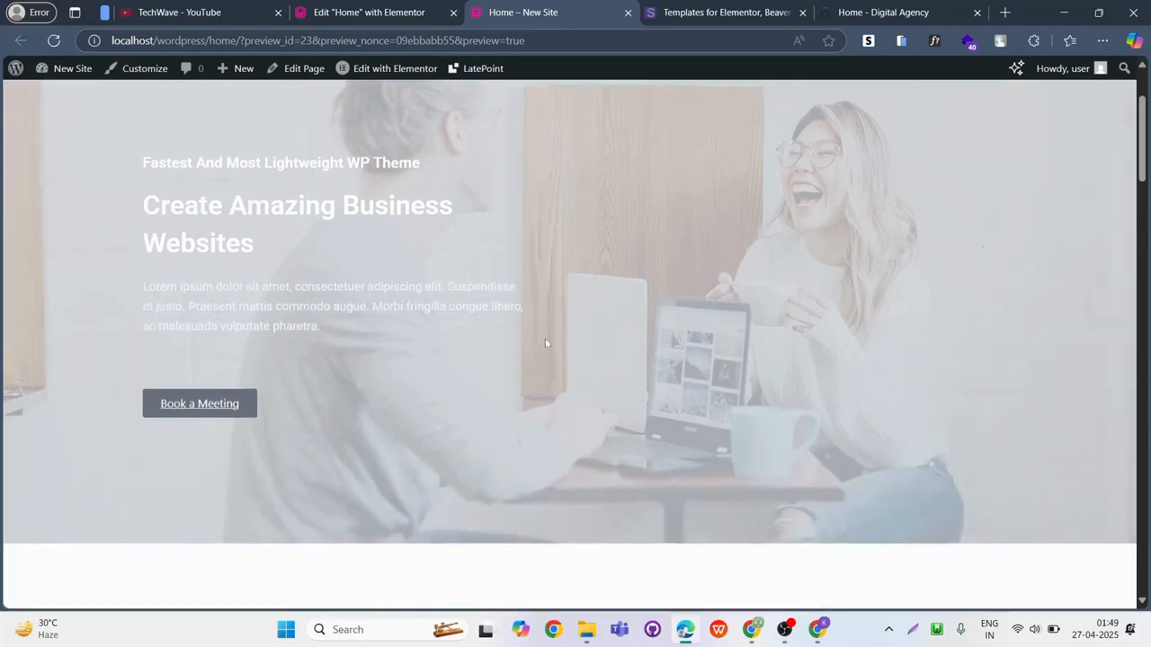
scroll(545, 343, "down", 15)
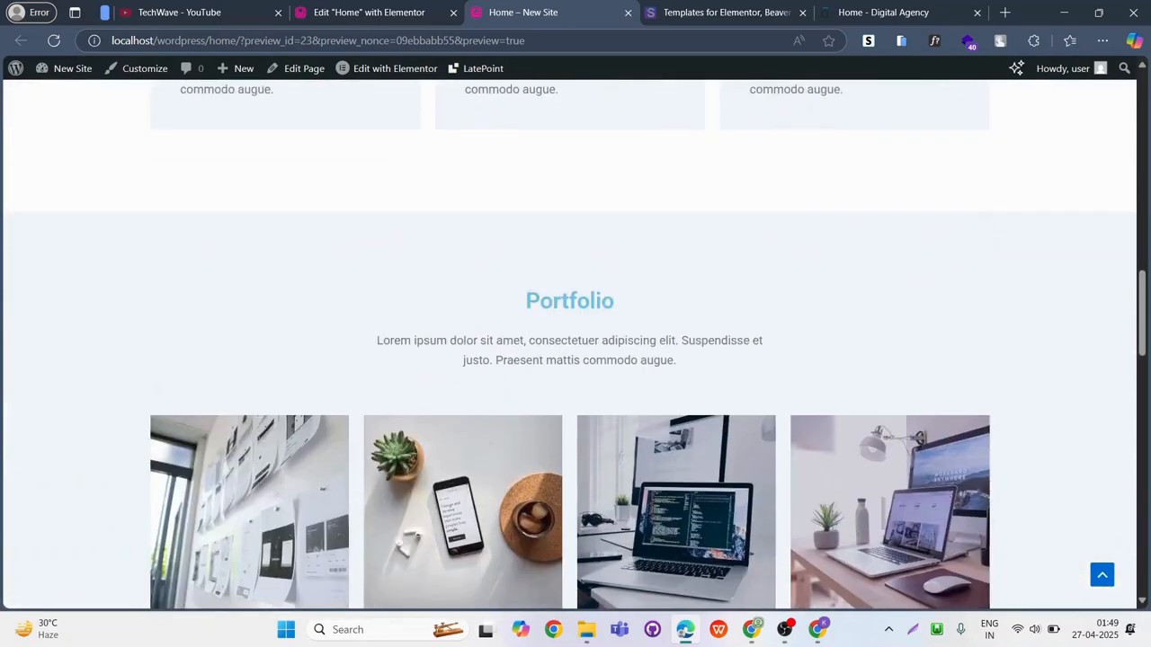
scroll(546, 332, "down", 18)
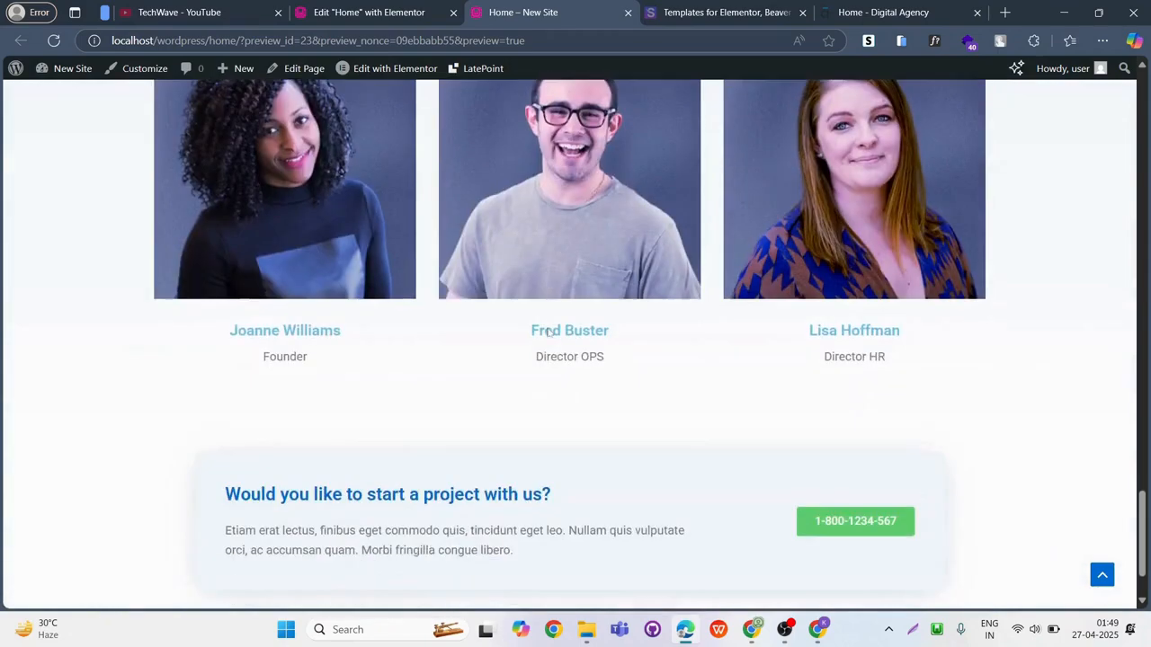
scroll(548, 332, "down", 1)
scroll(550, 319, "up", 6)
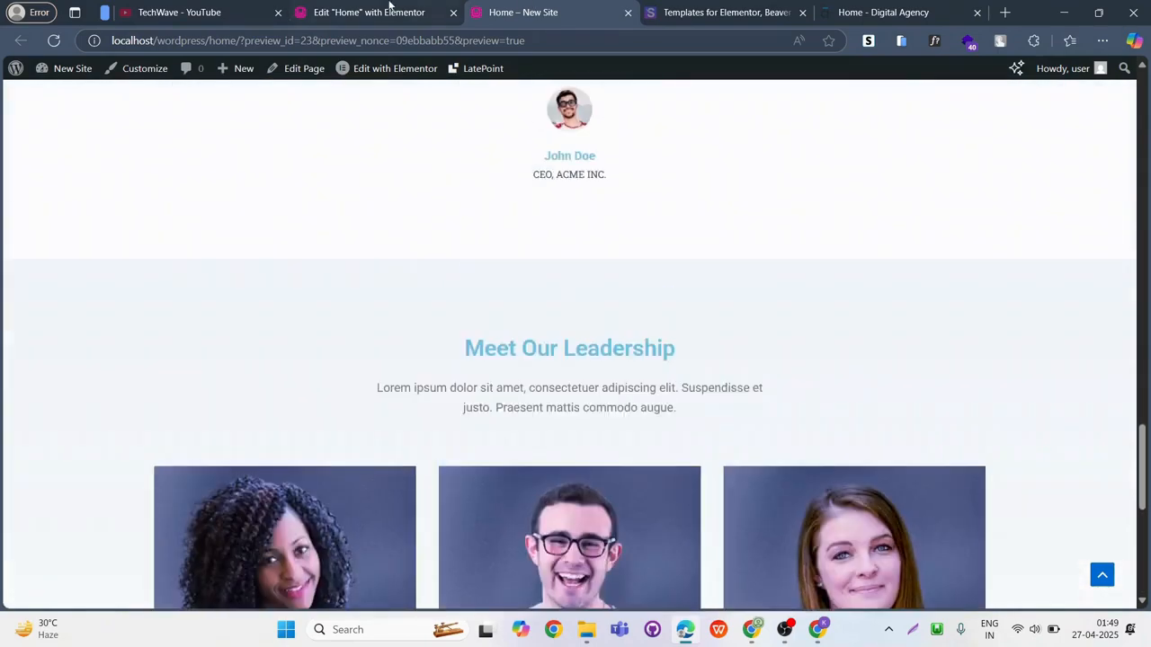
Move the Digital Agency demo's browser tab beside the Elementor editor tab and view the demo's hero section.
left_click(390, 7)
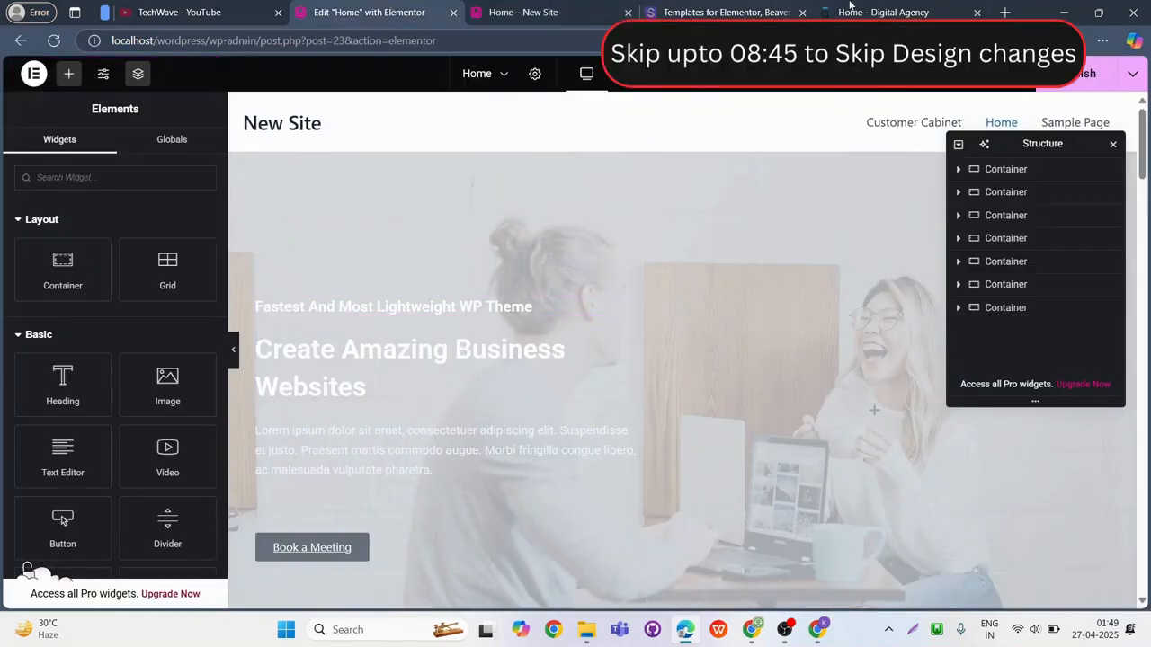
left_click_drag(876, 7, 575, 8)
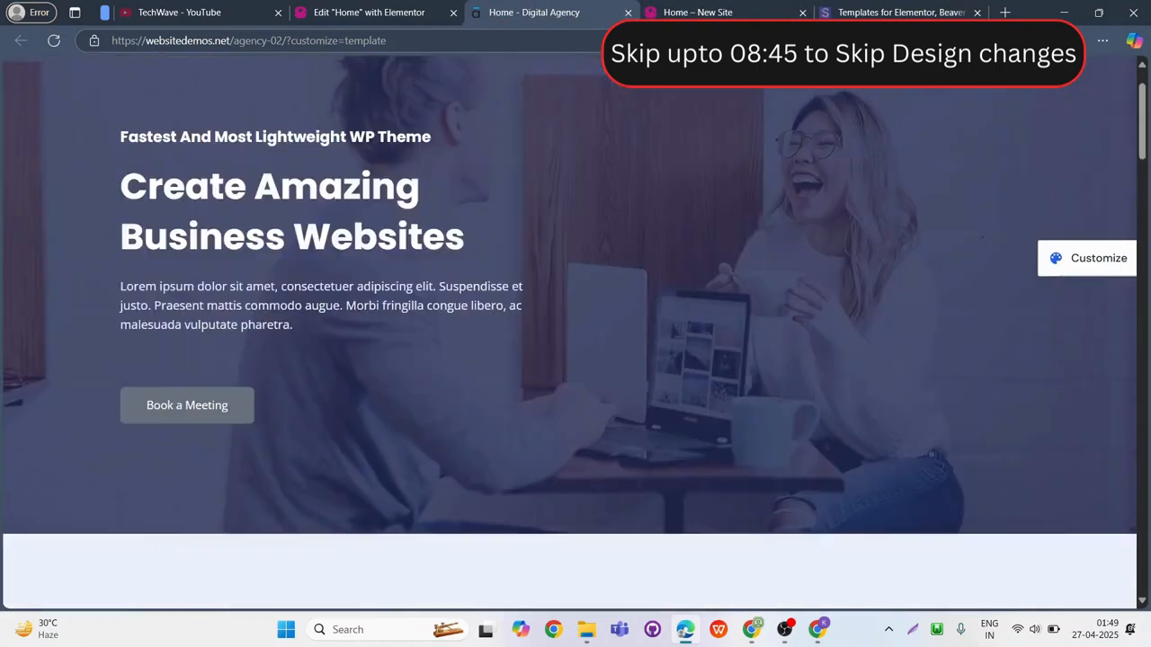
scroll(570, 333, "up", 1)
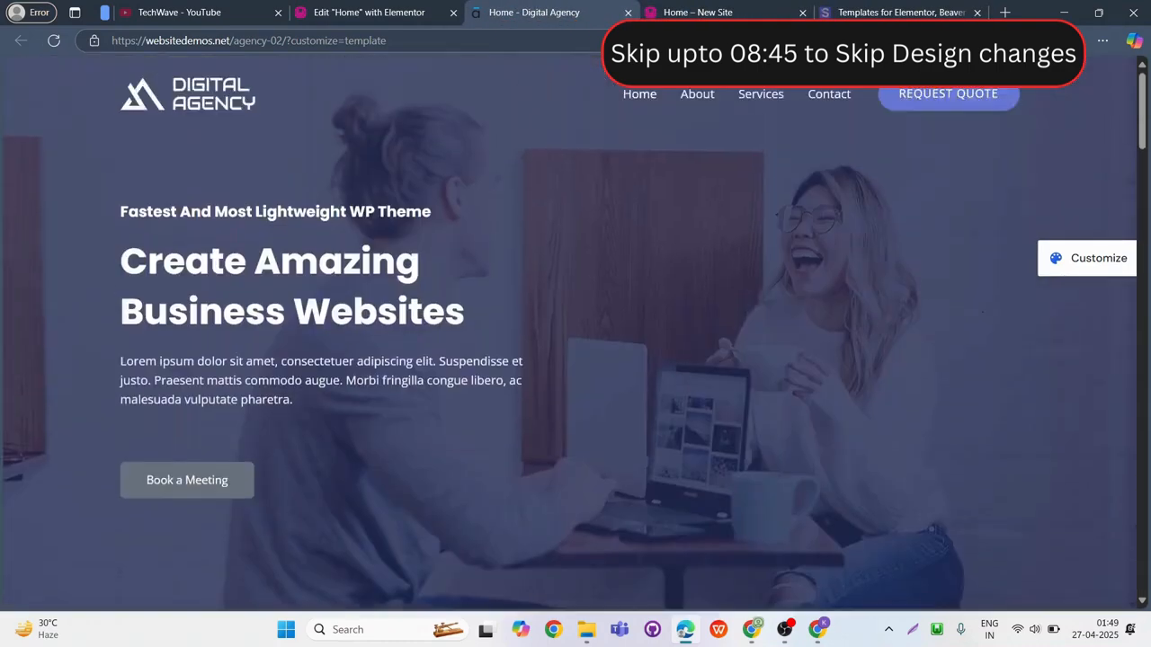
Set the background overlay color of the Home page's hero container to dark grey #2F3031 in the Elementor editor.
left_click(376, 9)
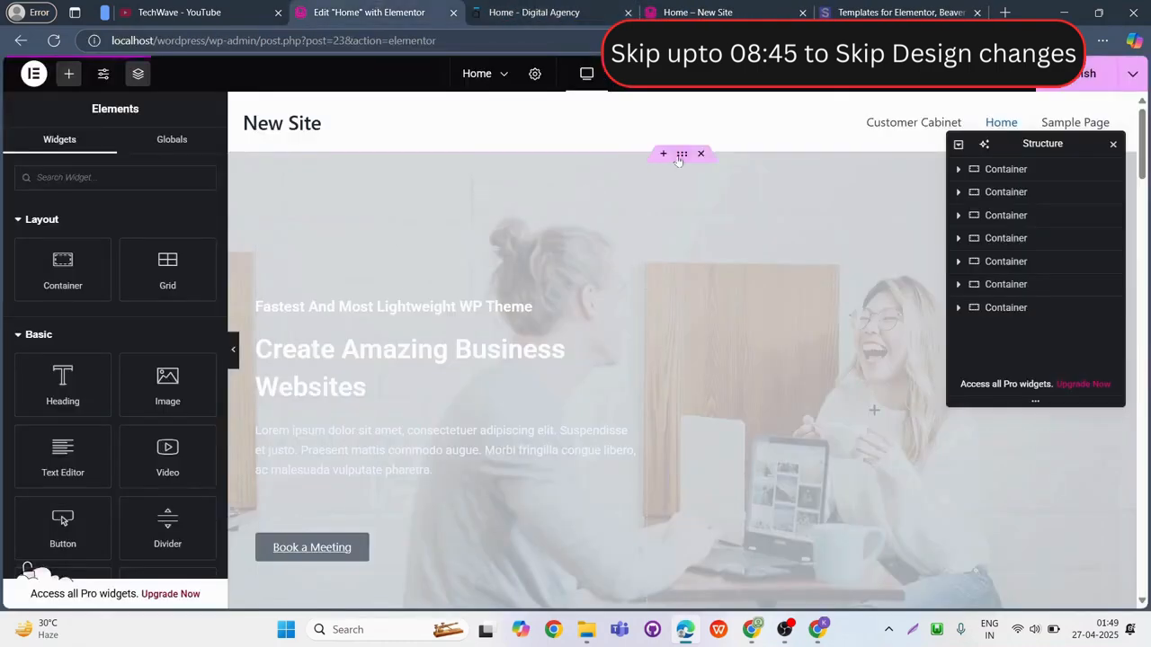
left_click(679, 156)
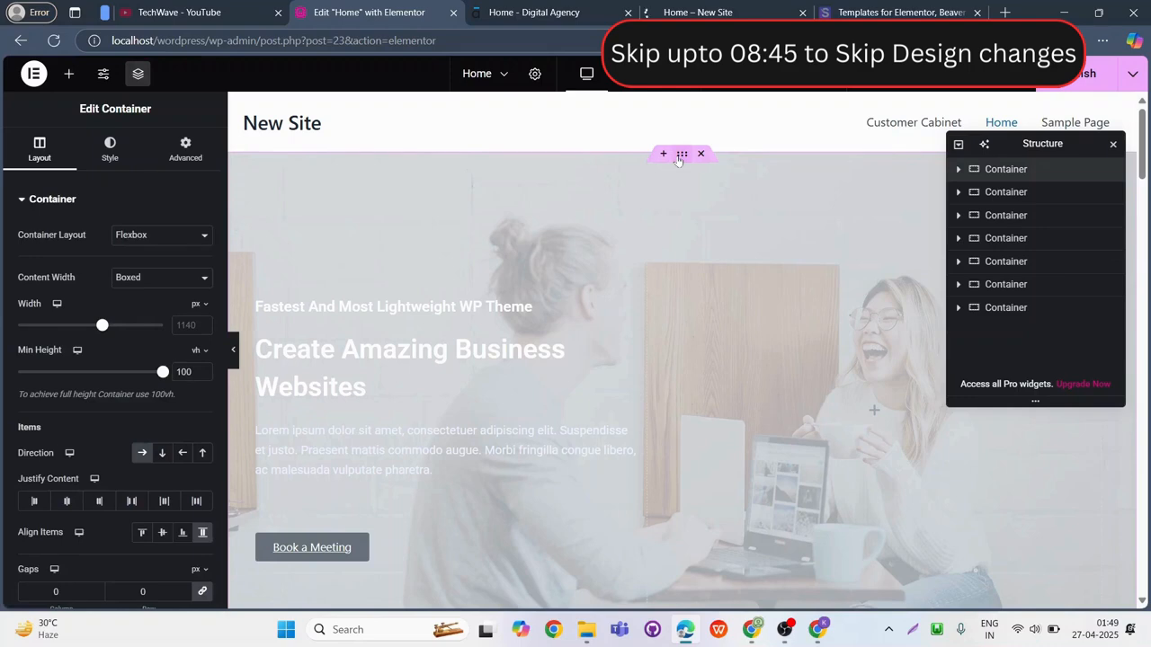
left_click(110, 144)
scroll(130, 450, "down", 4)
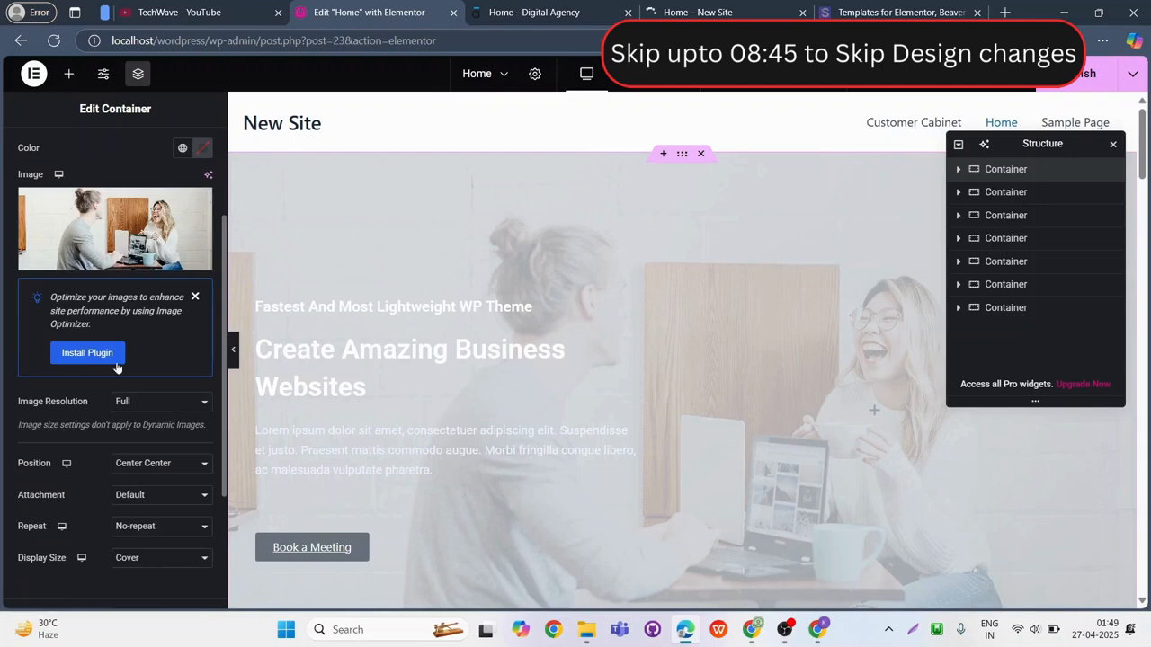
left_click(90, 431)
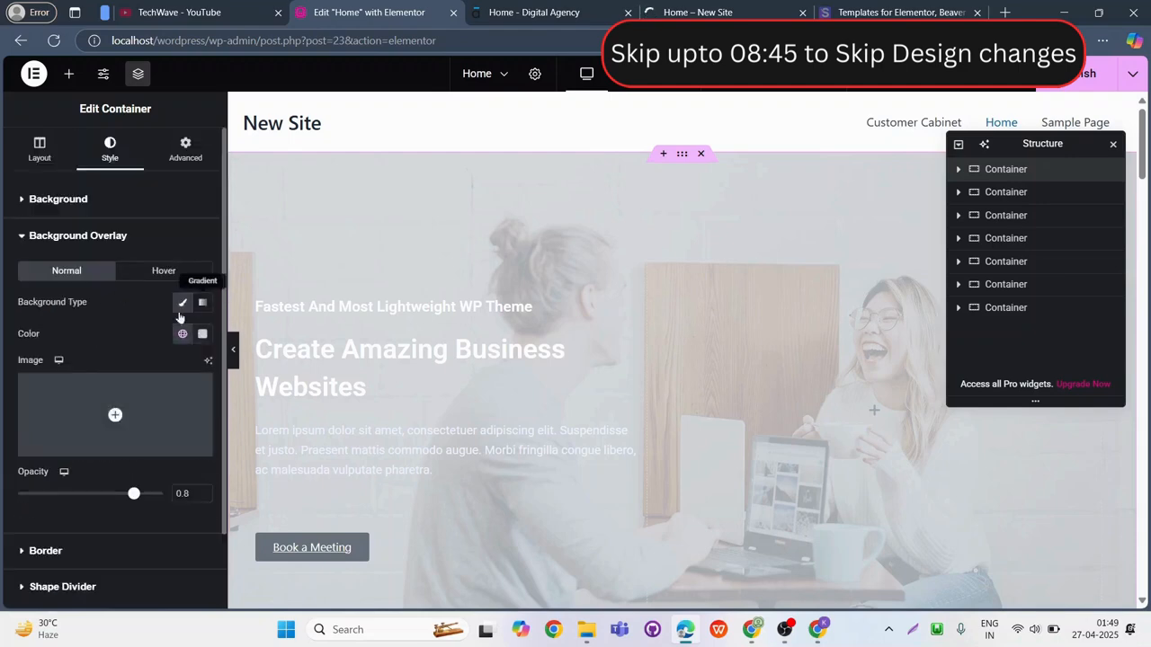
left_click(203, 334)
left_click_drag(124, 410, 124, 484)
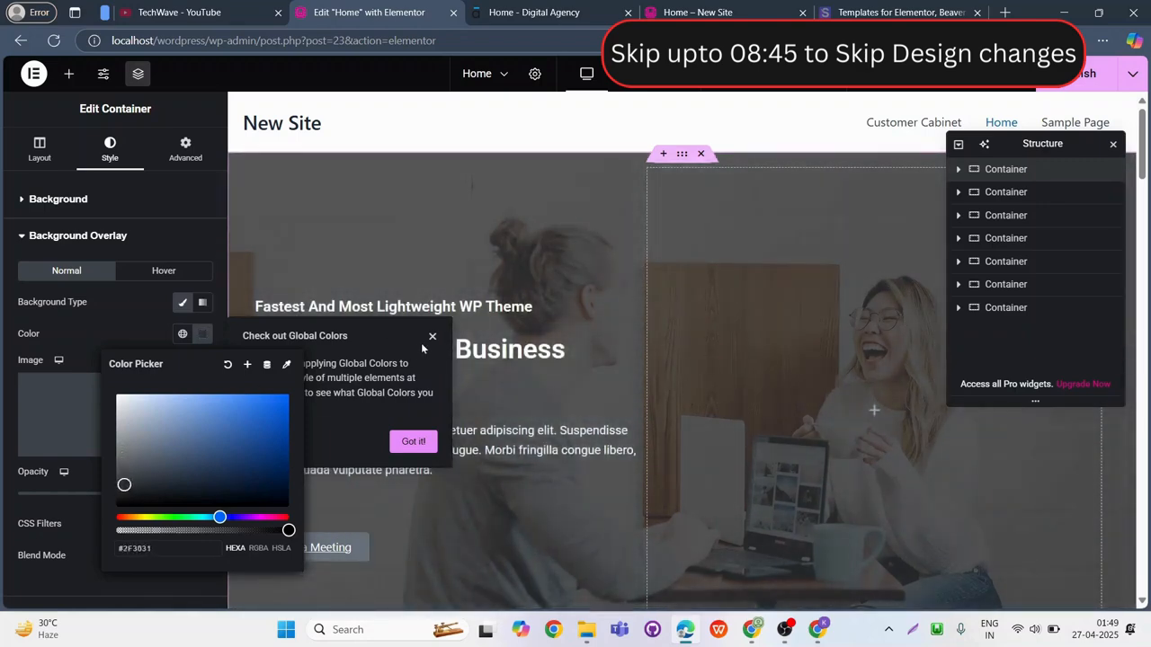
left_click(504, 261)
Compare the edited page's hero and "How can we help you?" sections with the Digital Agency demo.
scroll(542, 330, "down", 2)
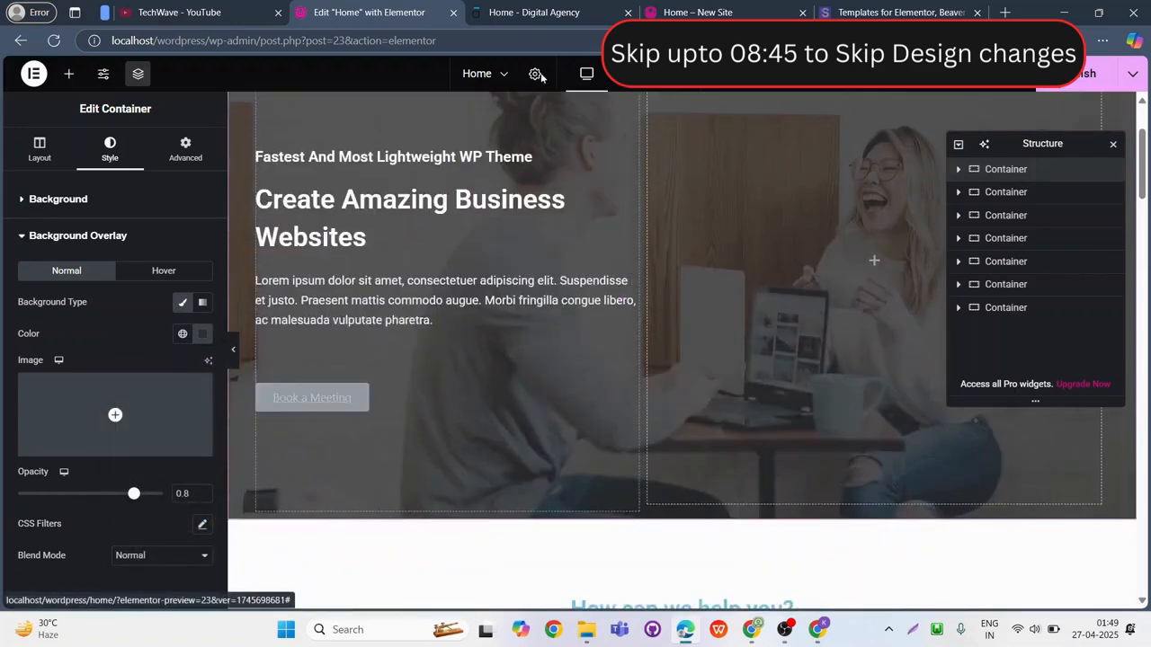
left_click(532, 13)
left_click(406, 5)
scroll(566, 411, "down", 3)
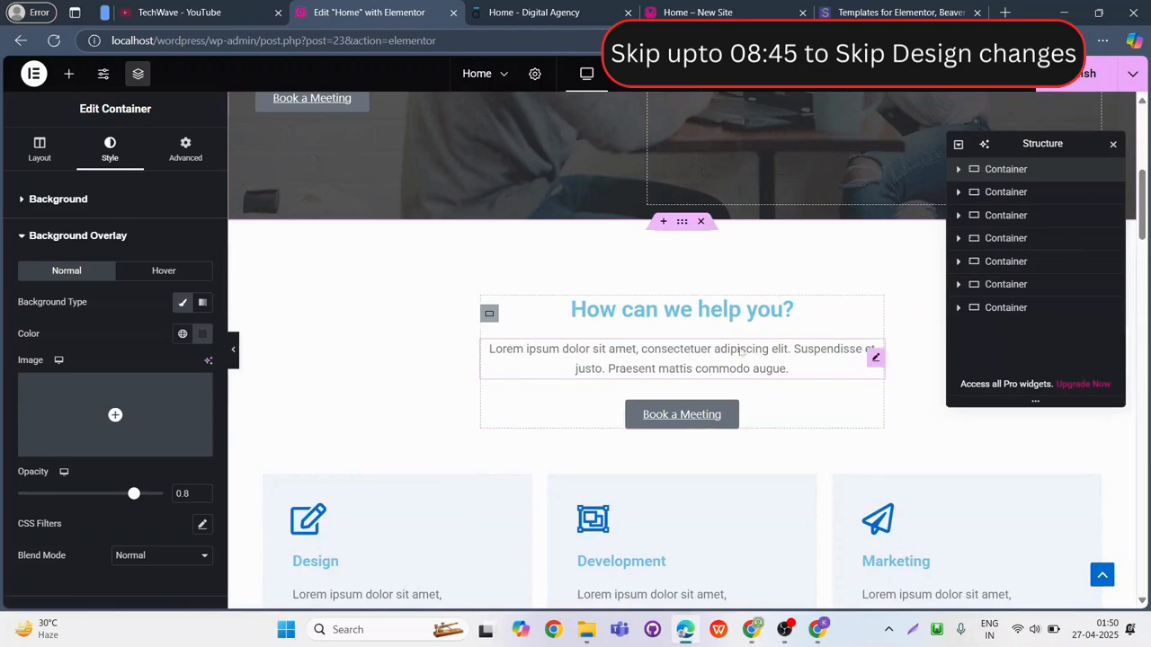
left_click(475, 5)
scroll(575, 360, "down", 5)
left_click(367, 9)
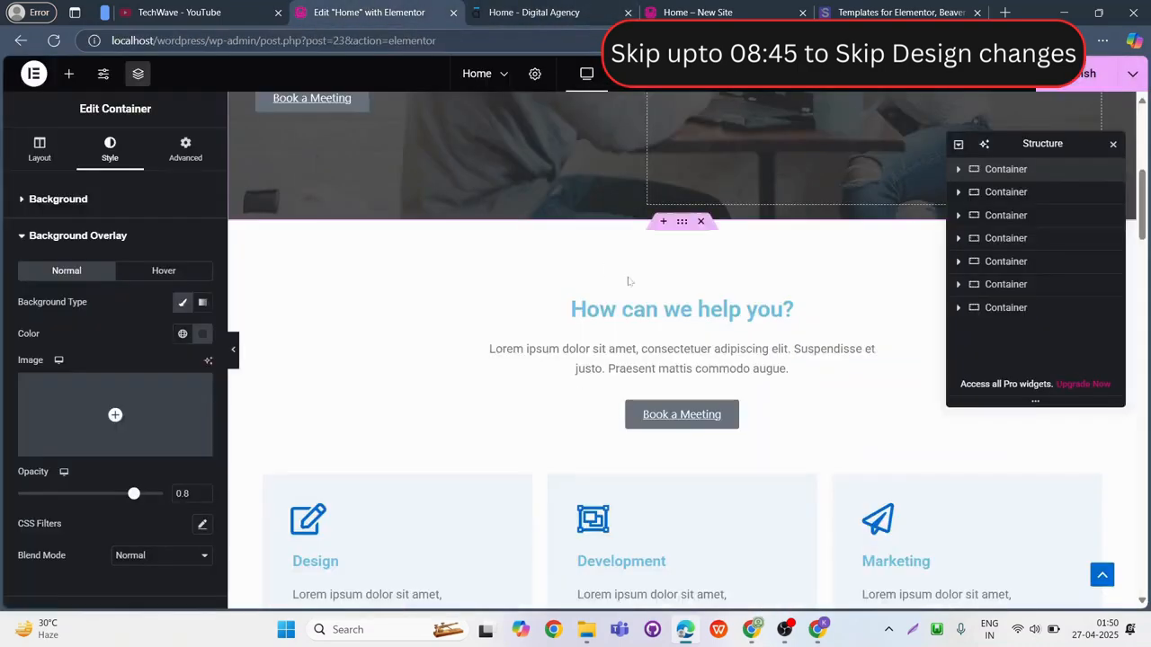
Set the "How can we help you?" heading's text color to #000000.
left_click(873, 313)
left_click(111, 148)
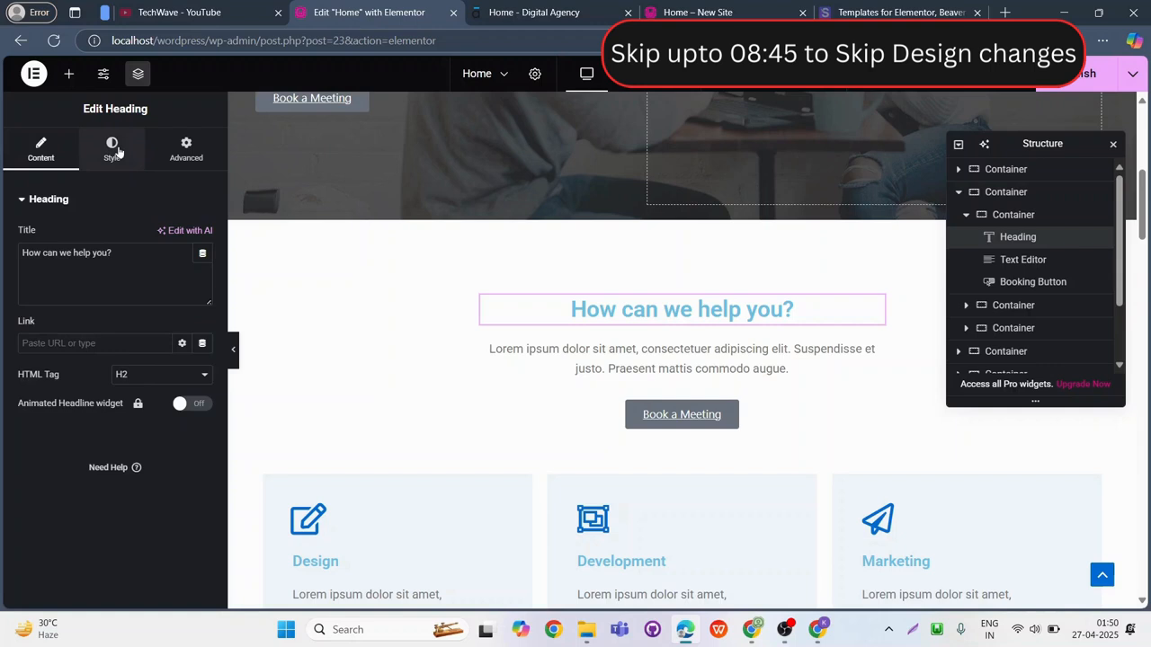
left_click(201, 280)
left_click(170, 287)
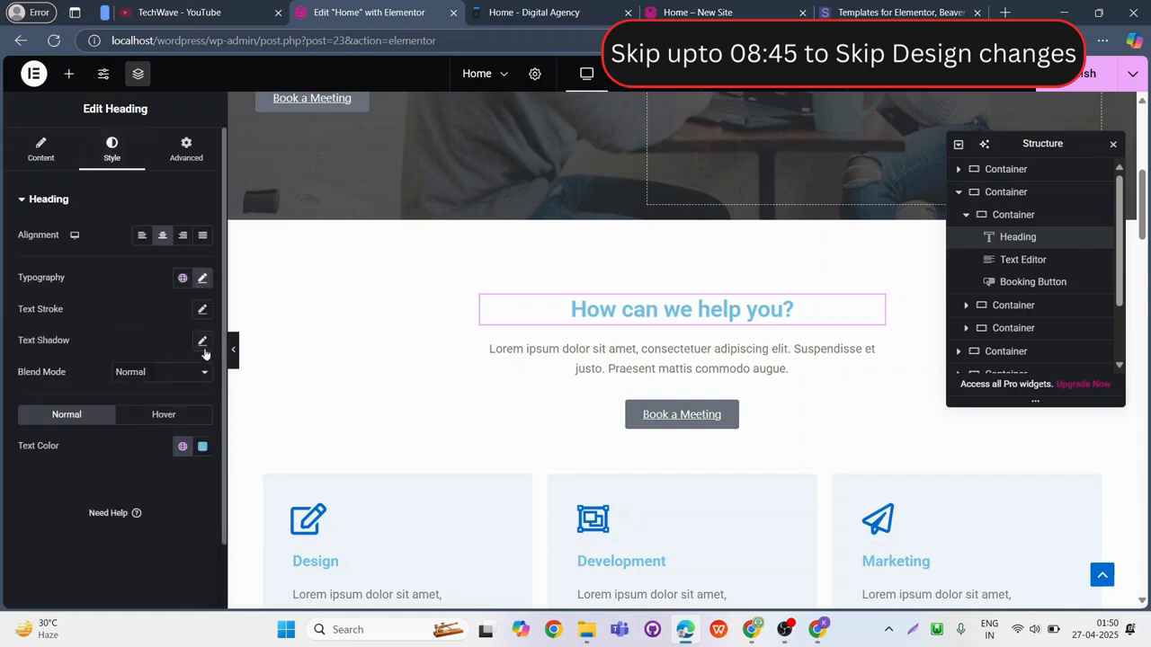
left_click(202, 446)
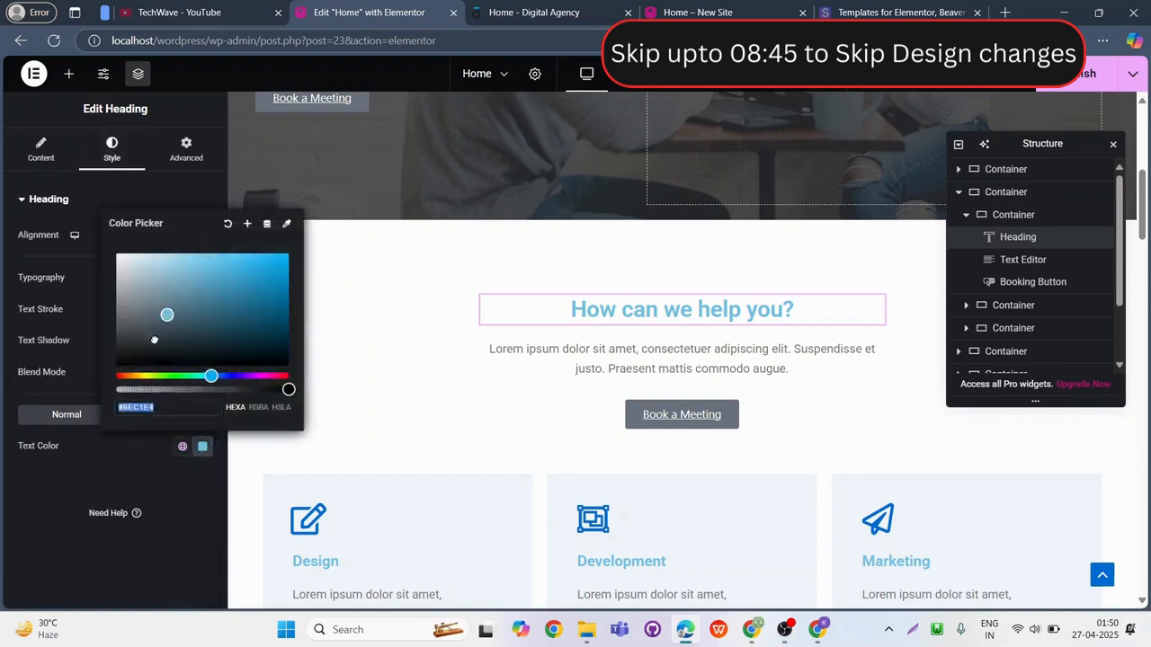
left_click(129, 468)
Set the "How can we help you?" heading's font size to 33 px.
left_click(202, 279)
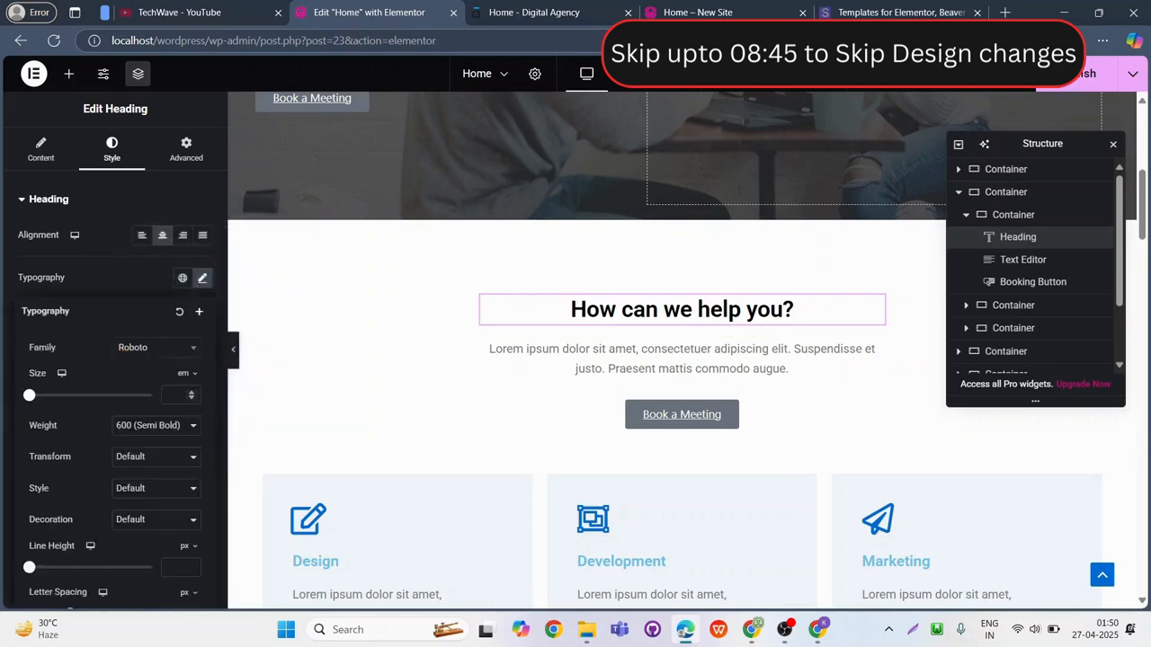
left_click_drag(29, 395, 152, 394)
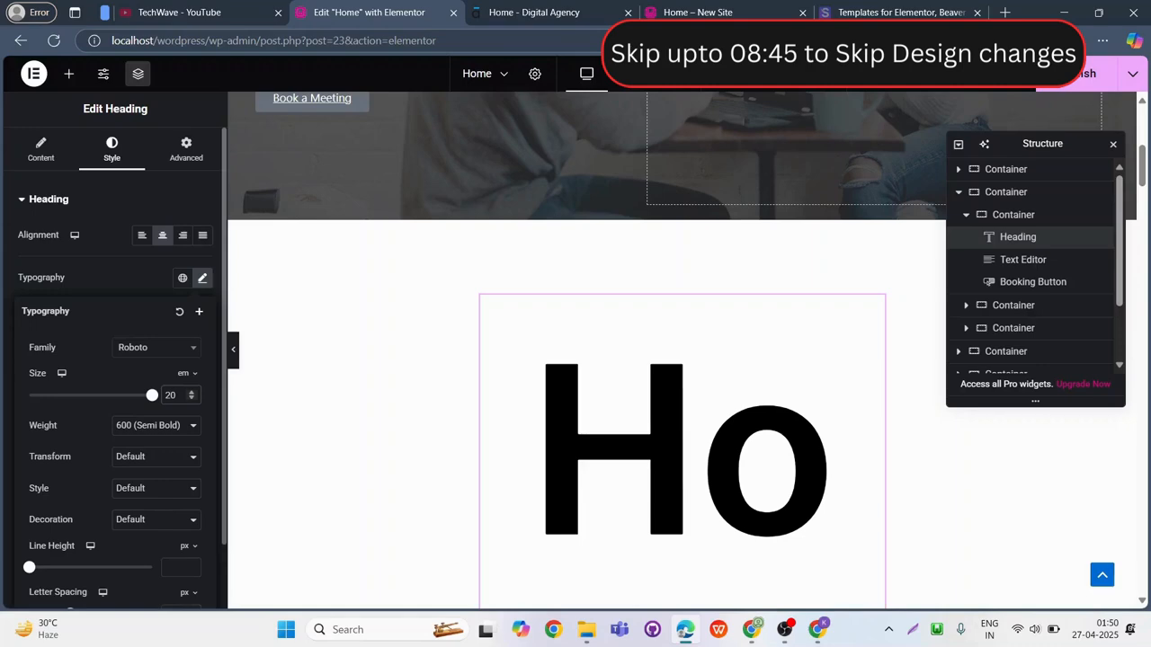
left_click(184, 374)
left_click(184, 378)
left_click(181, 395)
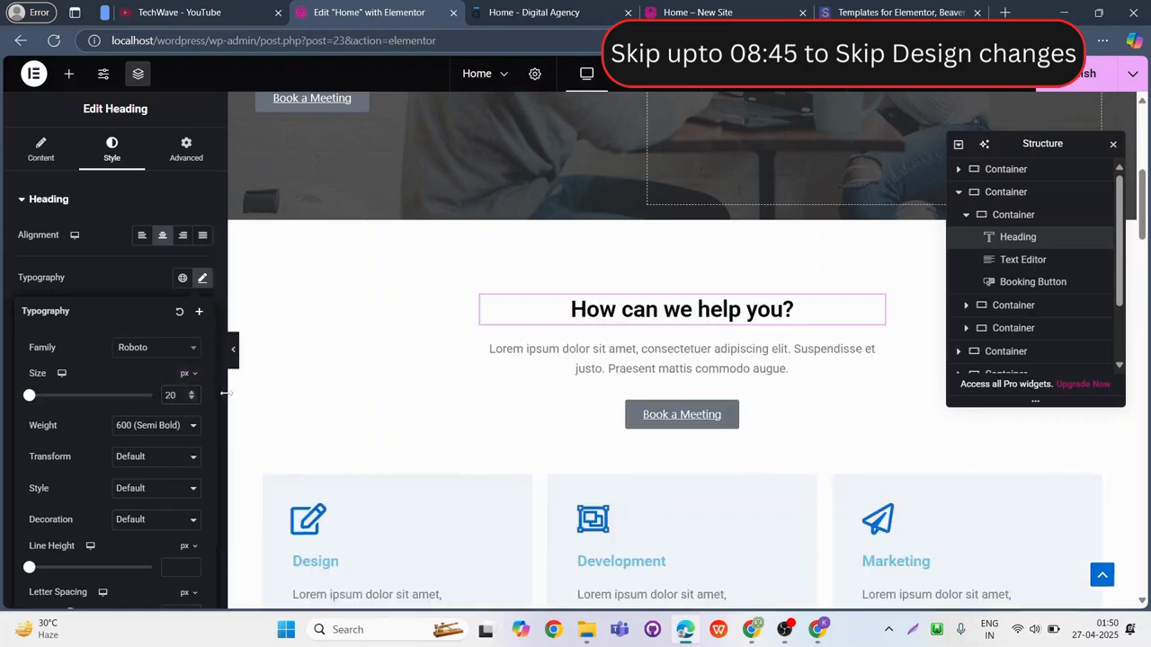
key("Up")
key("Up")
key("Up")
key("Up")
key("Up")
key("Up")
key("Up")
key("Up")
key("Up")
Set the primary icon color of the Design icon box to #000000.
scroll(585, 437, "down", 2)
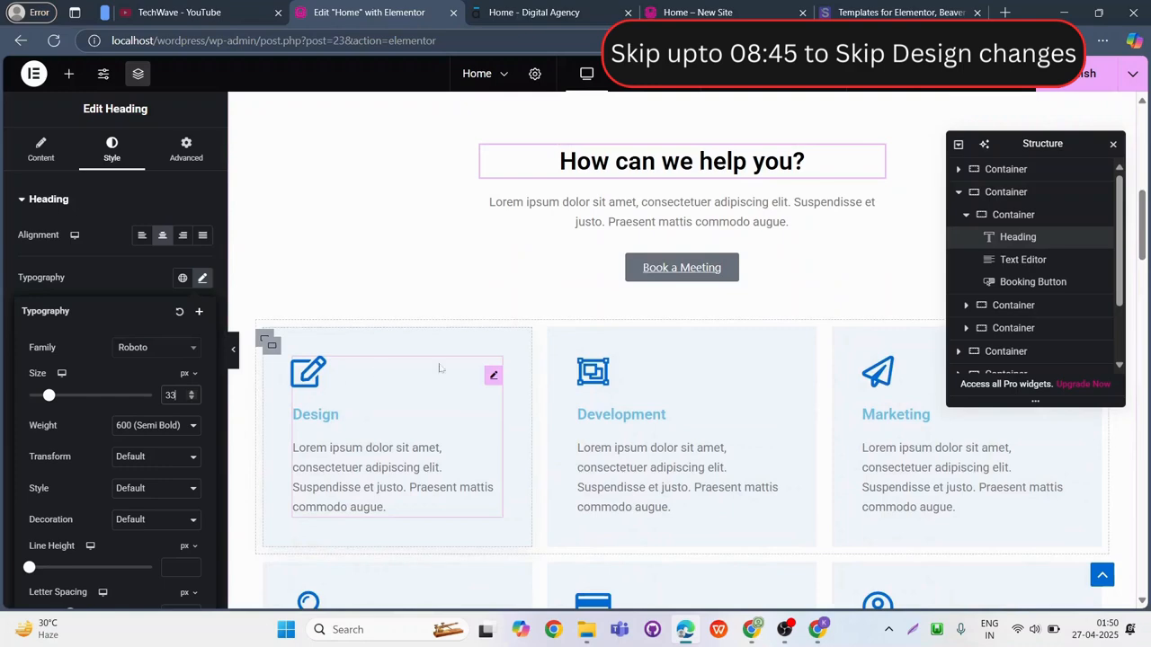
left_click(440, 369)
left_click(111, 149)
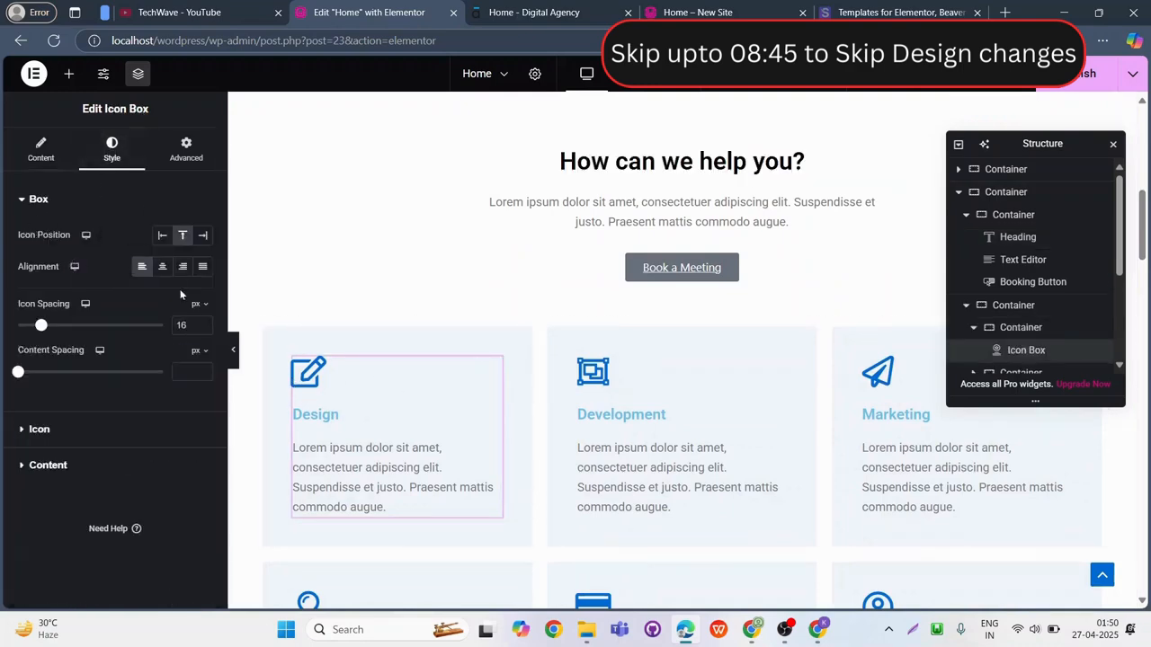
left_click(93, 431)
left_click(202, 303)
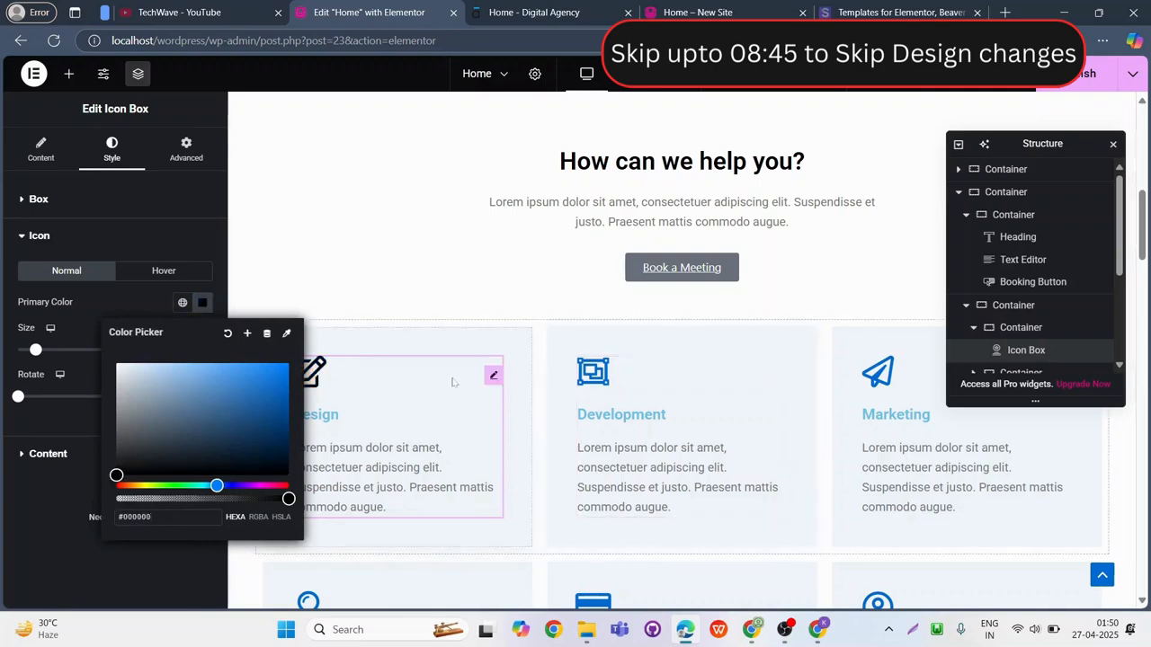
Copy the Design icon box and paste its style onto the Development and Marketing icon boxes.
left_click(492, 378)
right_click(495, 377)
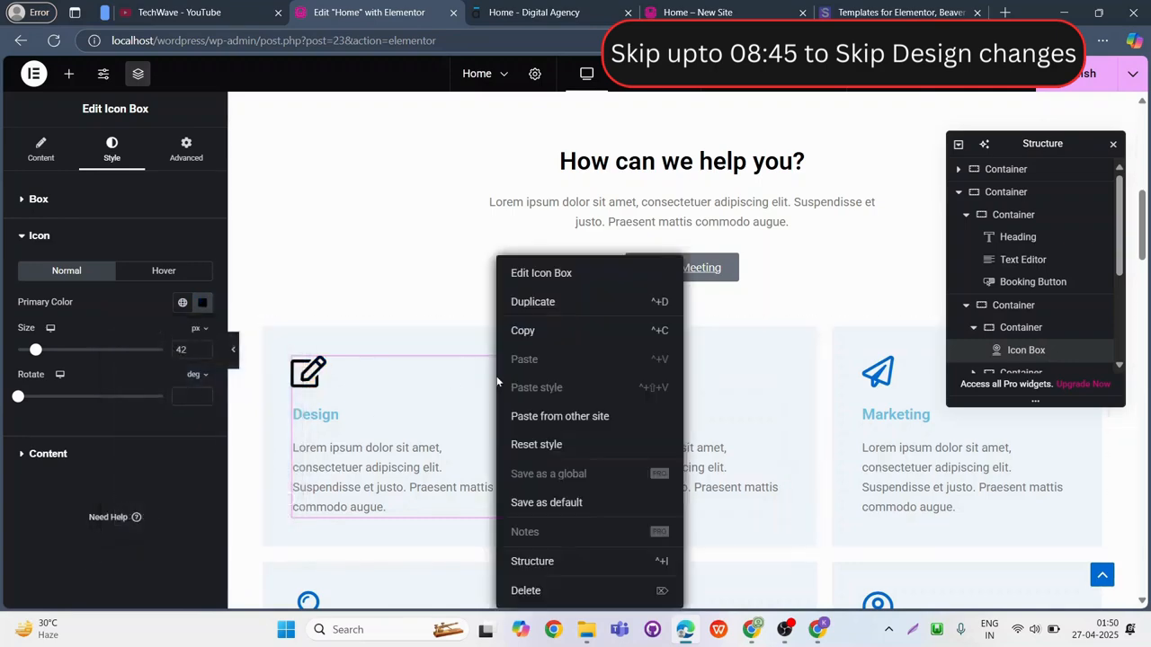
left_click(560, 339)
scroll(796, 300, "down", 1)
right_click(779, 303)
left_click(830, 387)
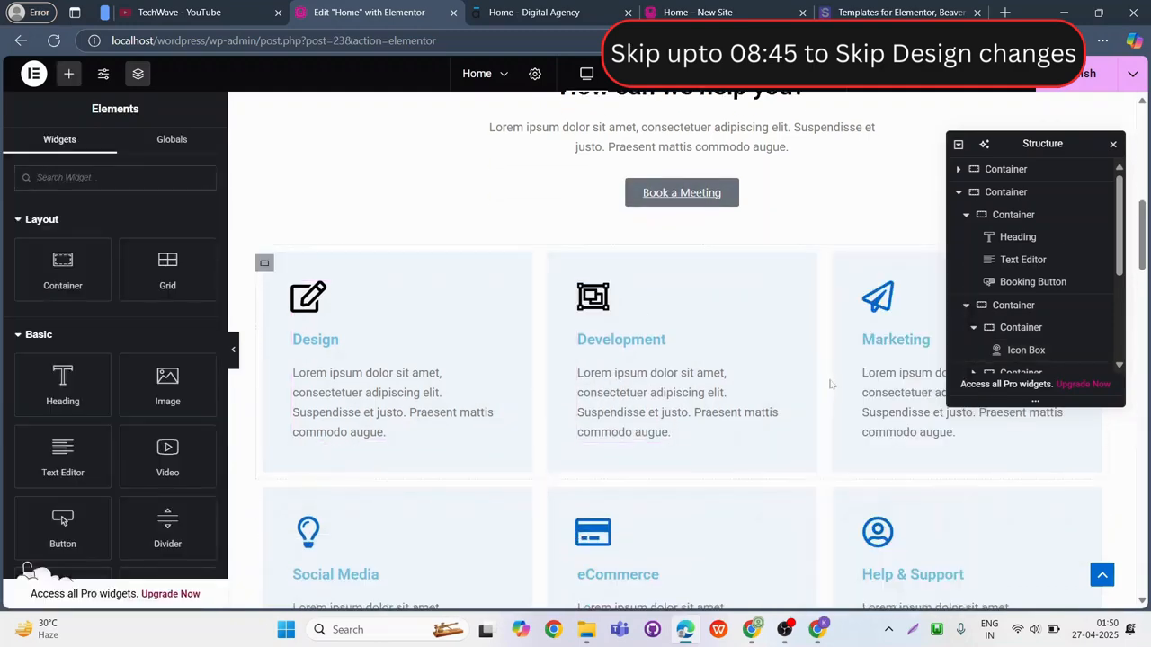
left_click_drag(1087, 149, 879, 151)
right_click(1061, 305)
left_click(1019, 390)
Paste the copied icon box style onto the Social Media, eCommerce and Help & Support icon boxes.
scroll(361, 261, "down", 3)
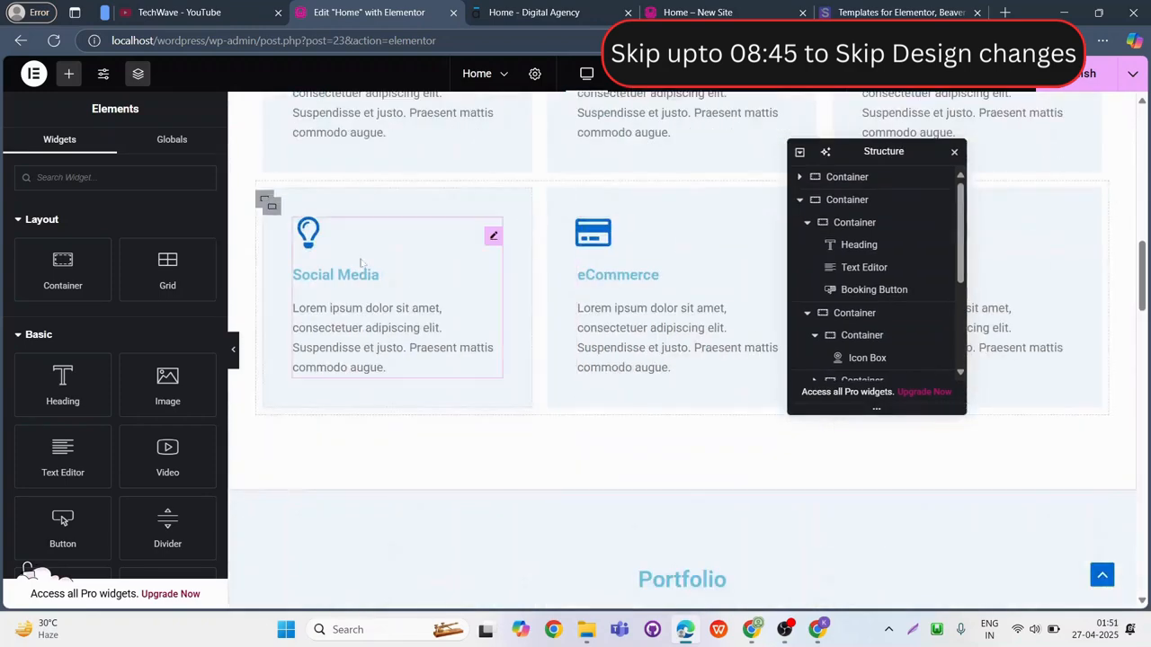
right_click(487, 238)
left_click(571, 366)
right_click(660, 248)
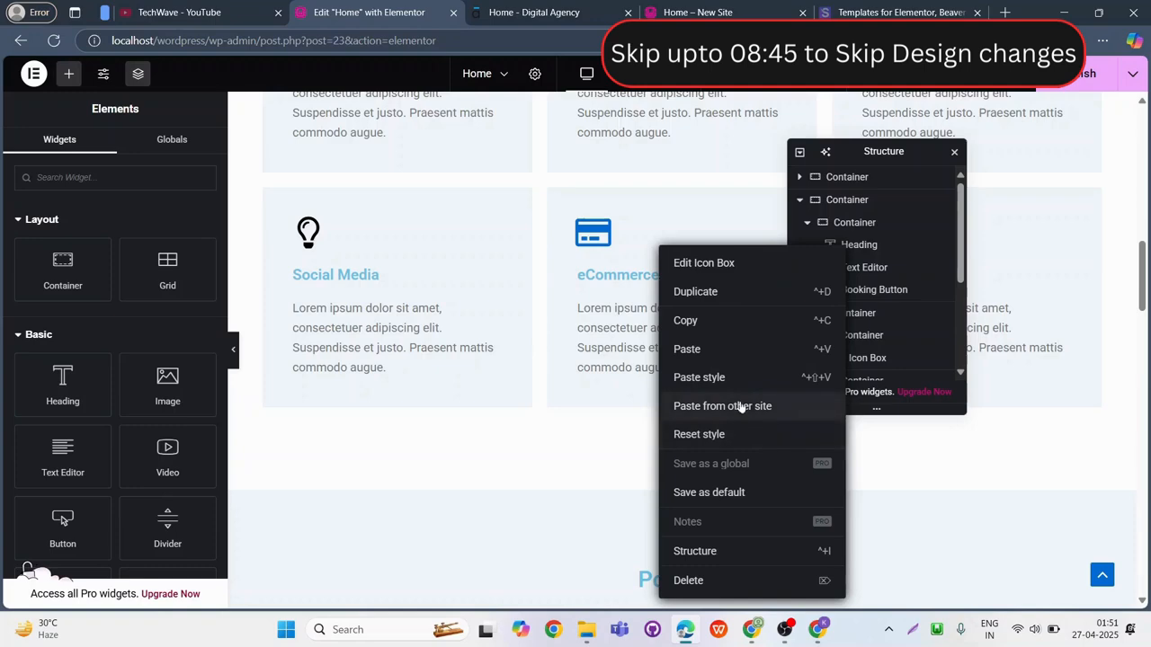
left_click(710, 378)
right_click(1030, 382)
left_click(1019, 353)
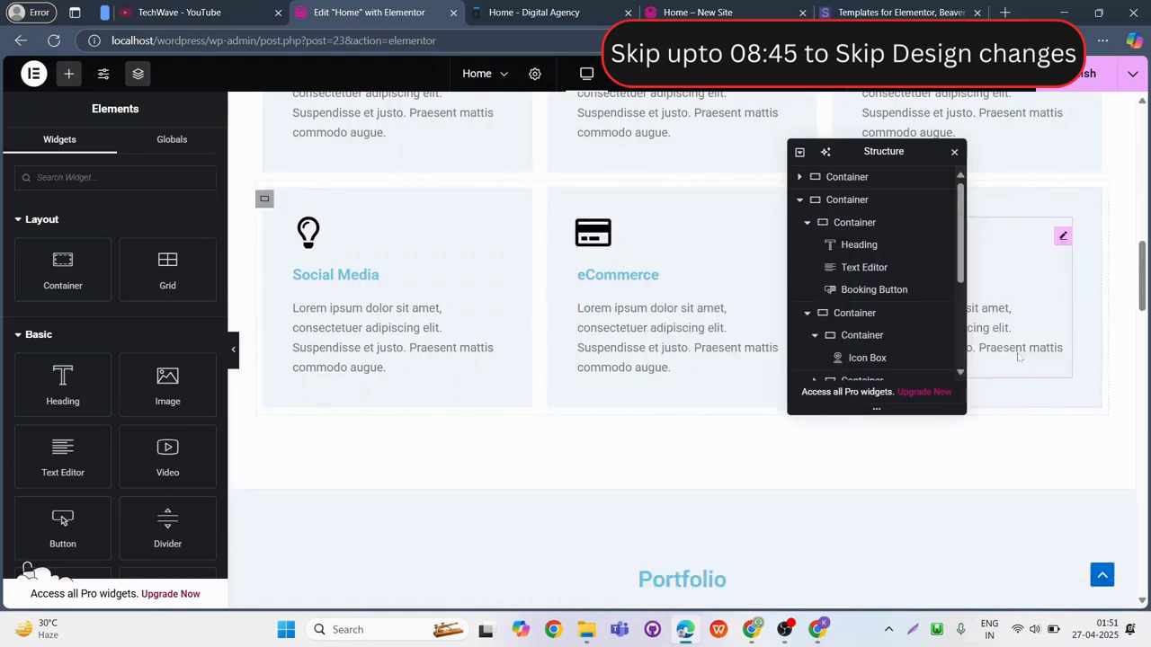
Set the Portfolio heading's text color to #000000 and its font size to 28 px.
scroll(1019, 357, "down", 4)
left_click(681, 202)
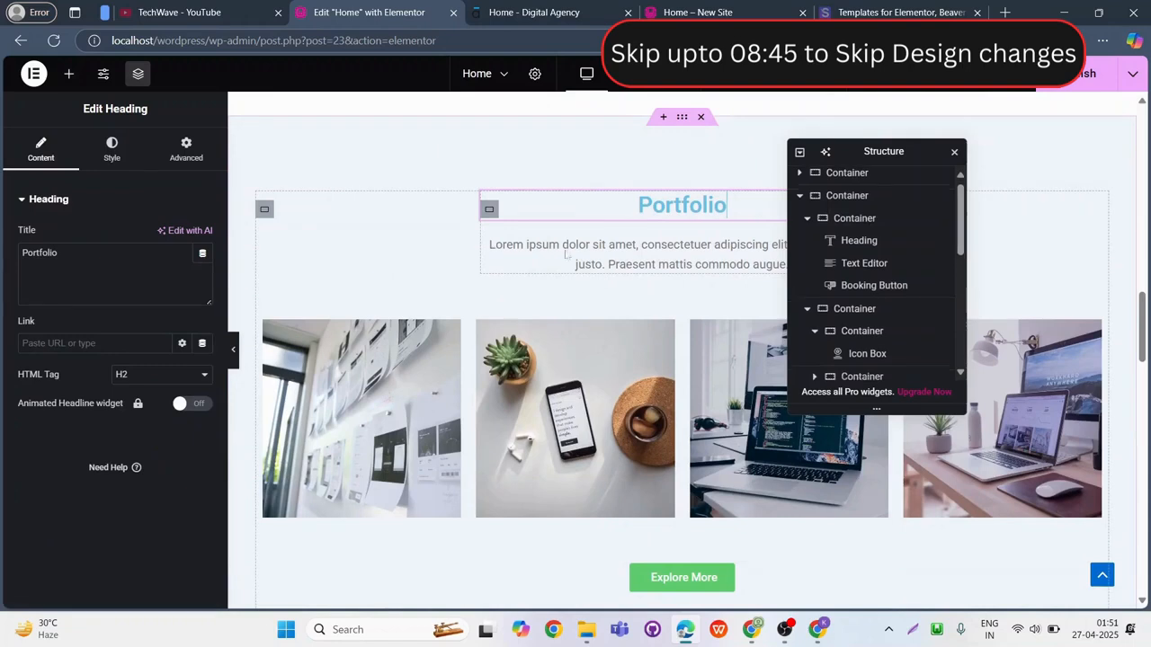
left_click(115, 149)
left_click(202, 445)
left_click_drag(149, 316, 90, 489)
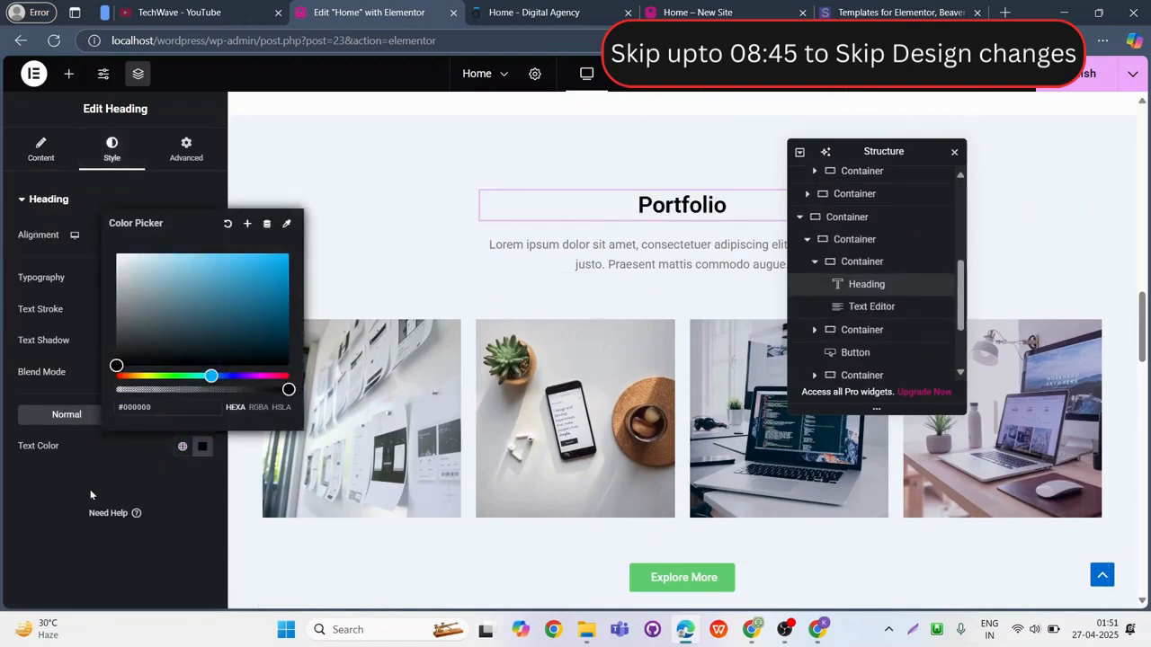
left_click(90, 490)
left_click(202, 278)
left_click(190, 374)
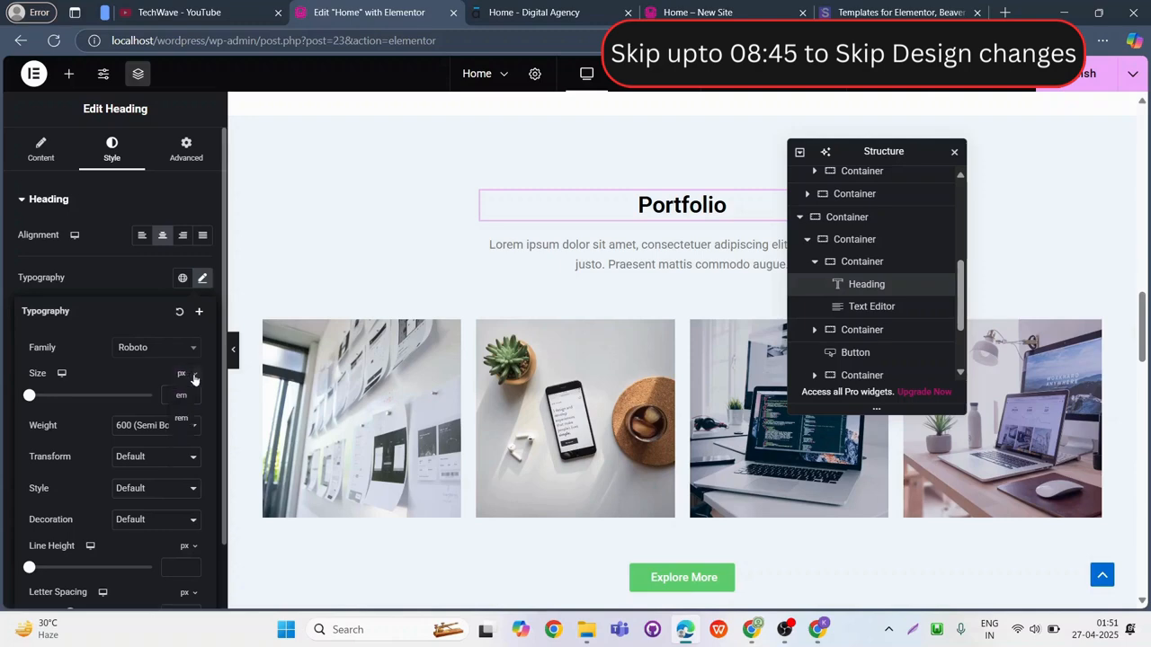
left_click(191, 376)
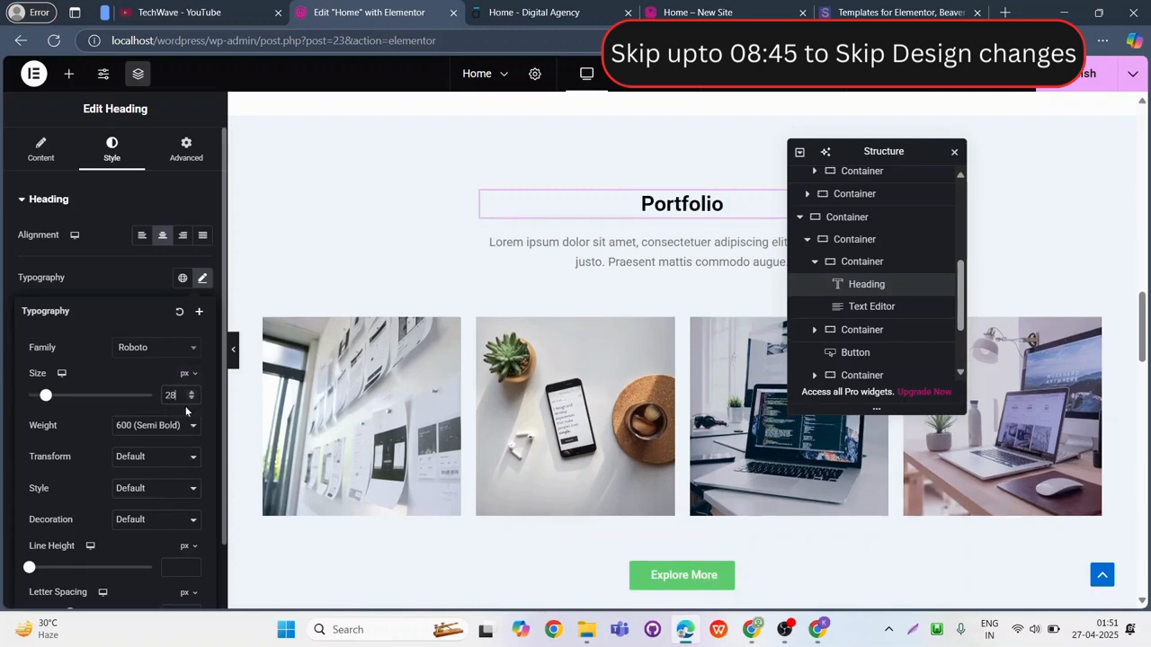
Set the "Our Customers" heading's text color to #000000 and its font size to 30 px.
scroll(588, 368, "down", 4)
left_click(757, 307)
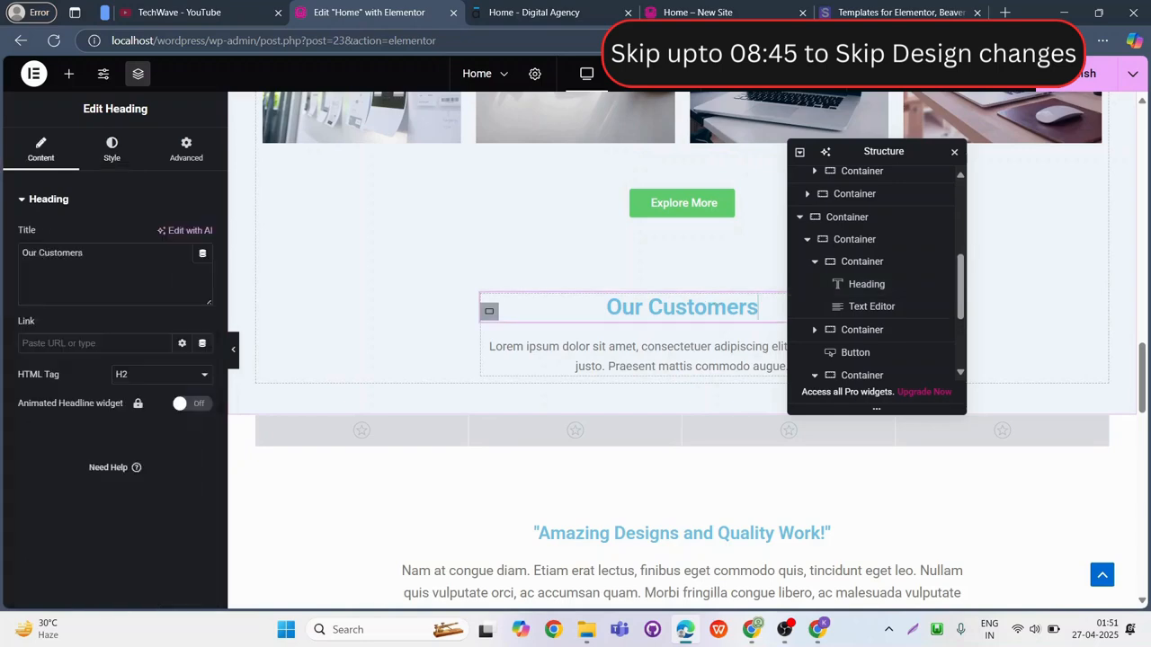
left_click(112, 148)
left_click(203, 446)
left_click_drag(177, 356, 77, 356)
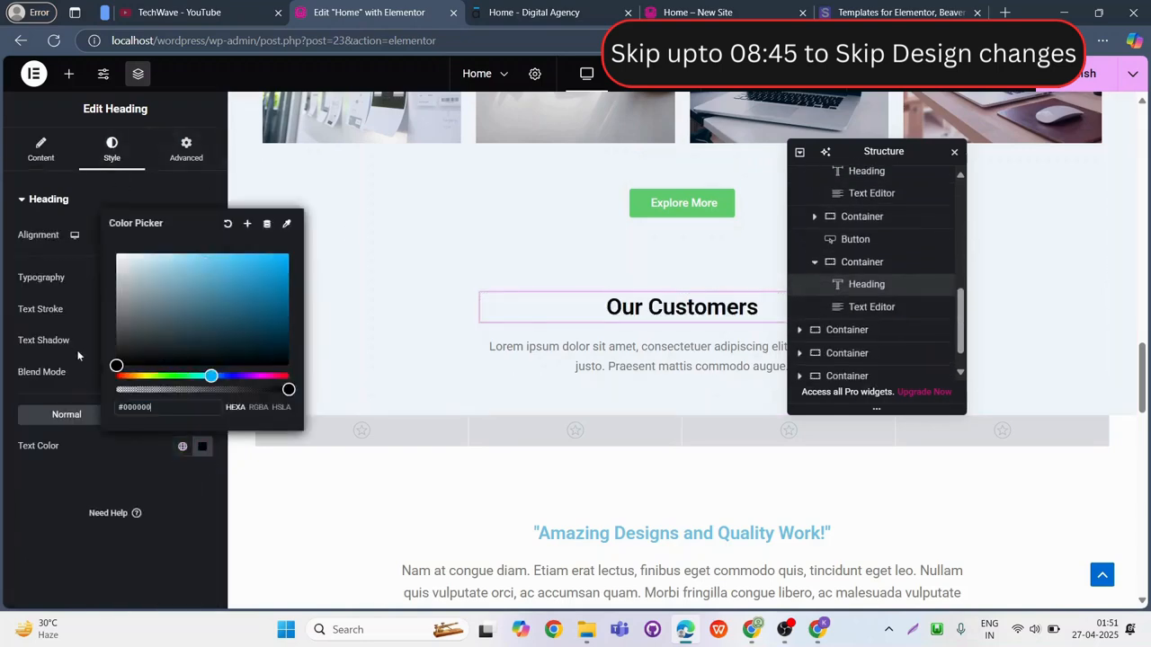
left_click(64, 277)
left_click(202, 278)
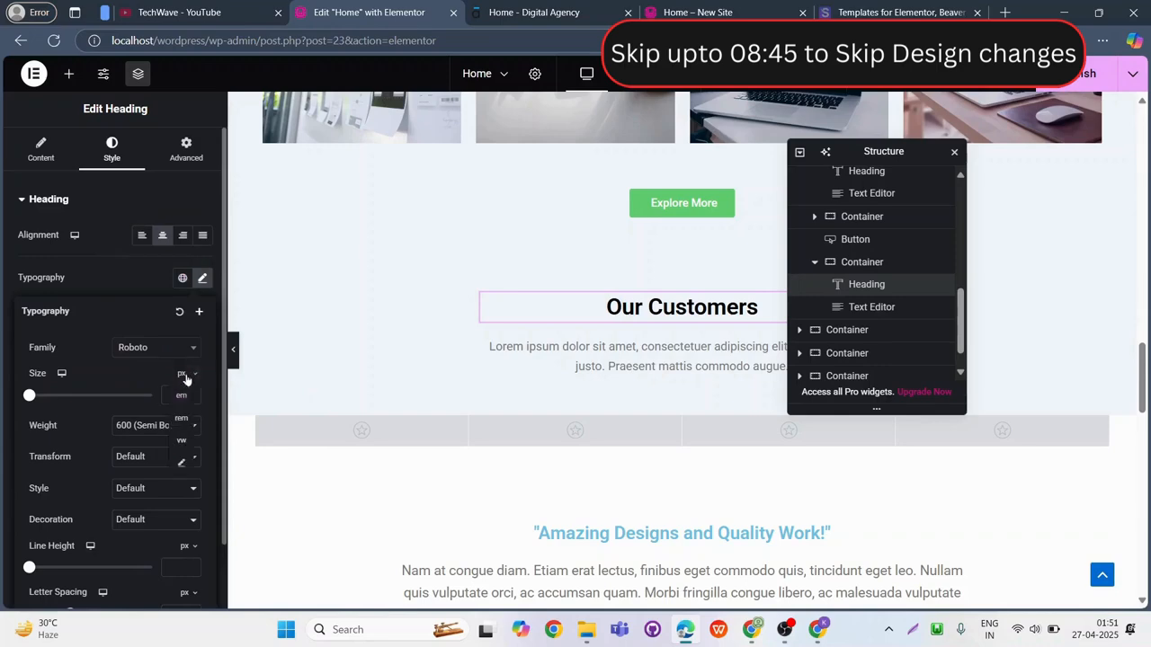
Set the "Amazing Designs and Quality Work!" heading's text color to black and its font size to 30 px.
scroll(617, 421, "down", 4)
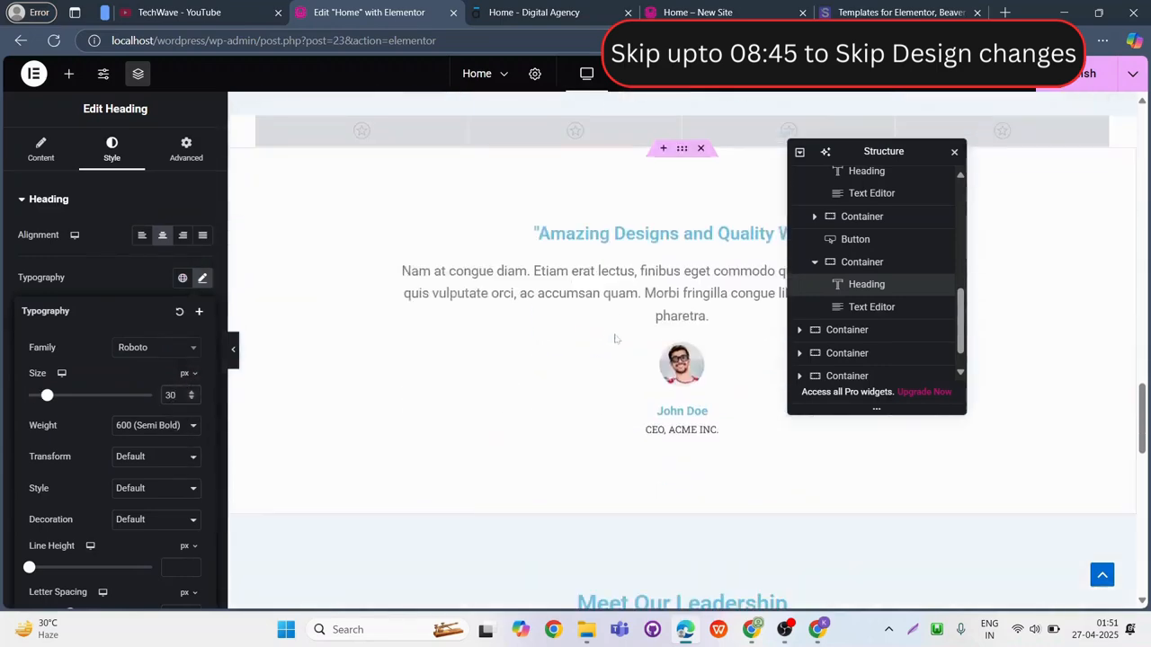
left_click(406, 237)
left_click(116, 151)
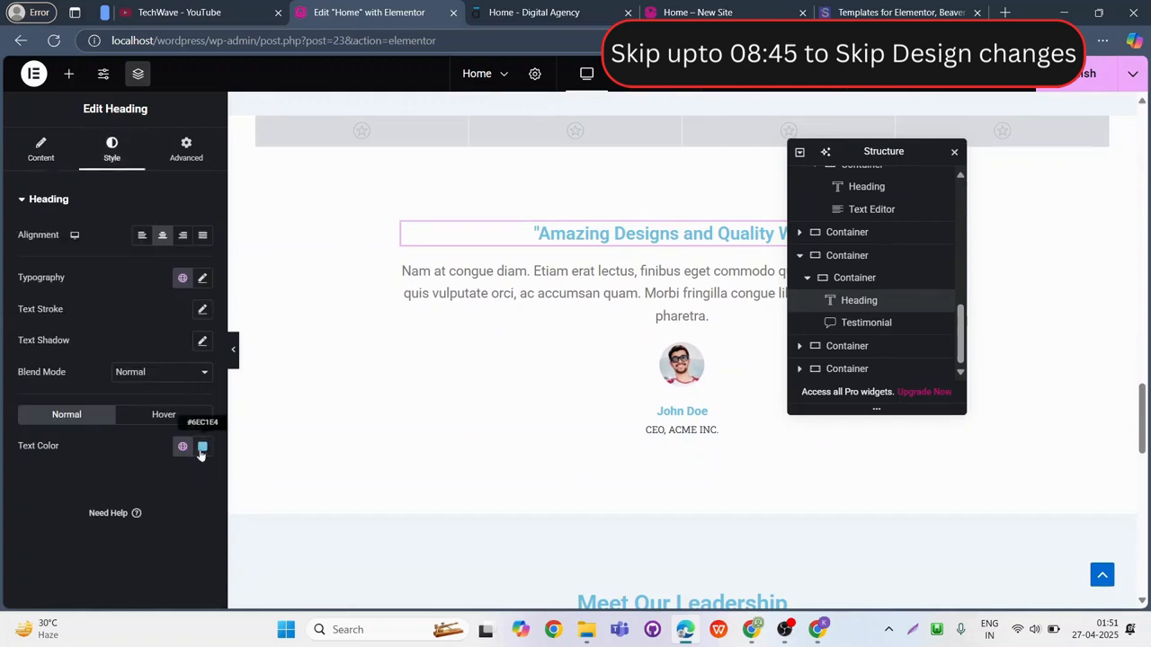
left_click(202, 447)
left_click_drag(171, 360, 105, 389)
left_click(71, 280)
left_click(202, 278)
left_click(202, 277)
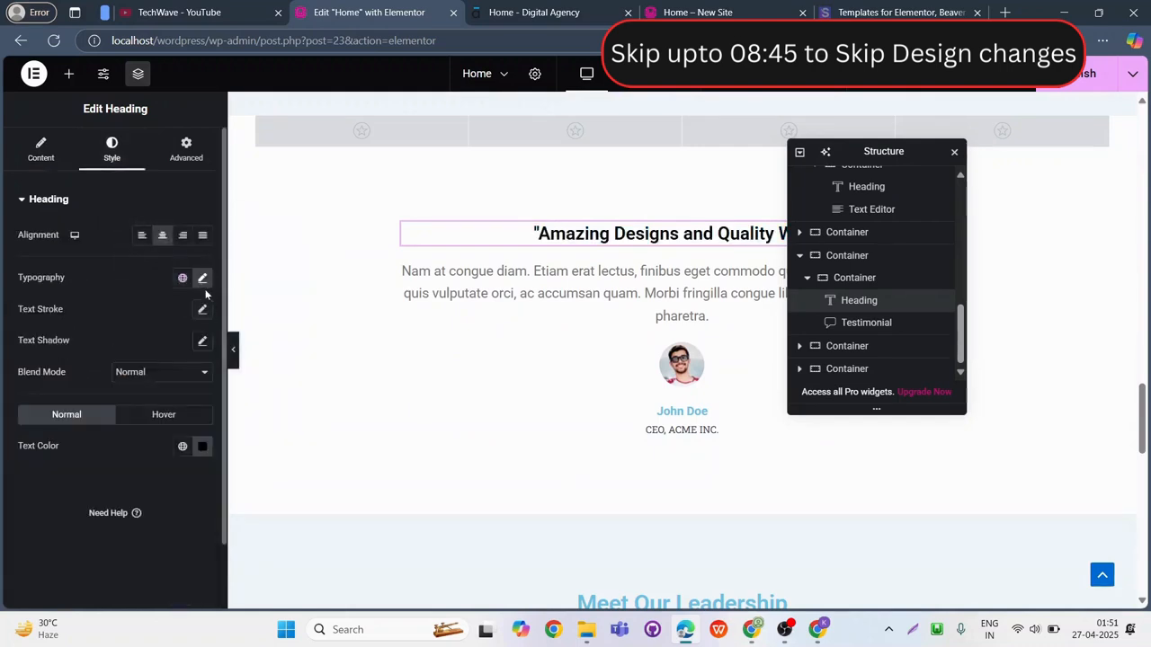
left_click(202, 278)
type("30")
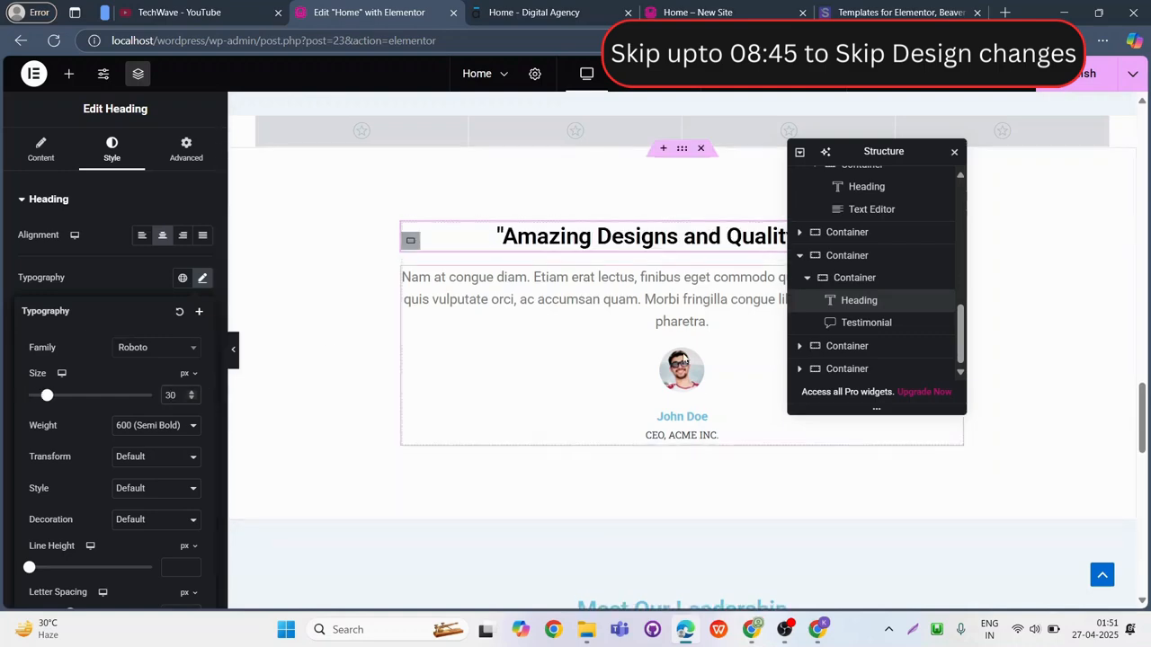
Set the "Meet Our Leadership" heading's text color to #000000.
scroll(691, 237, "down", 4)
left_click(692, 237)
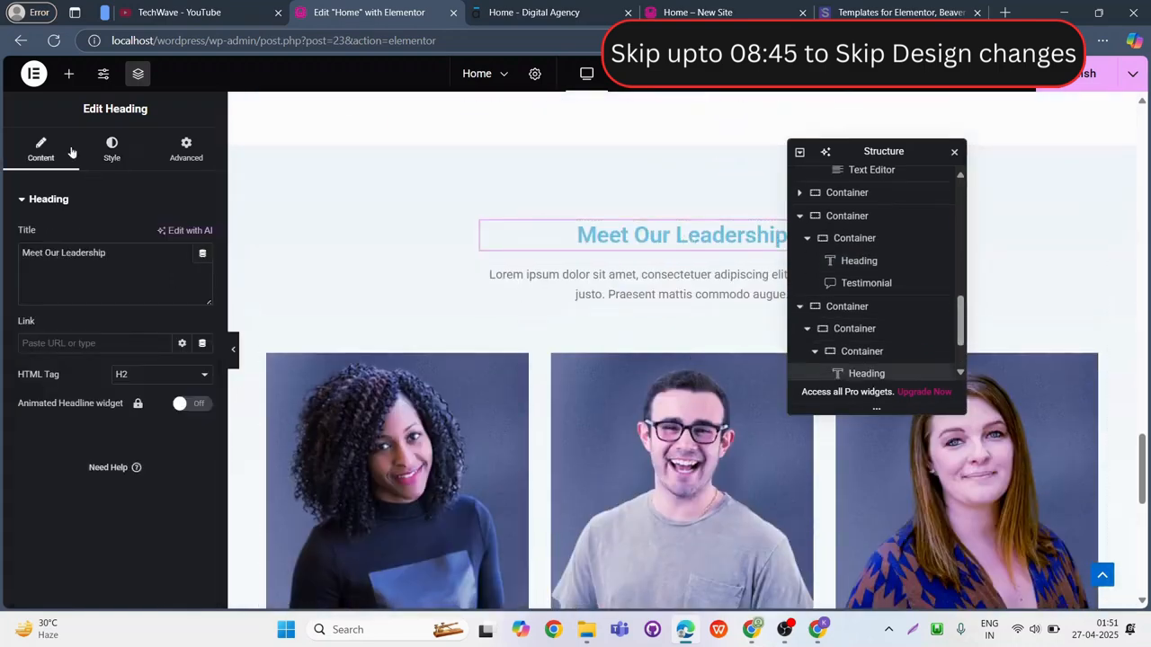
left_click(111, 148)
left_click(201, 447)
left_click(115, 364)
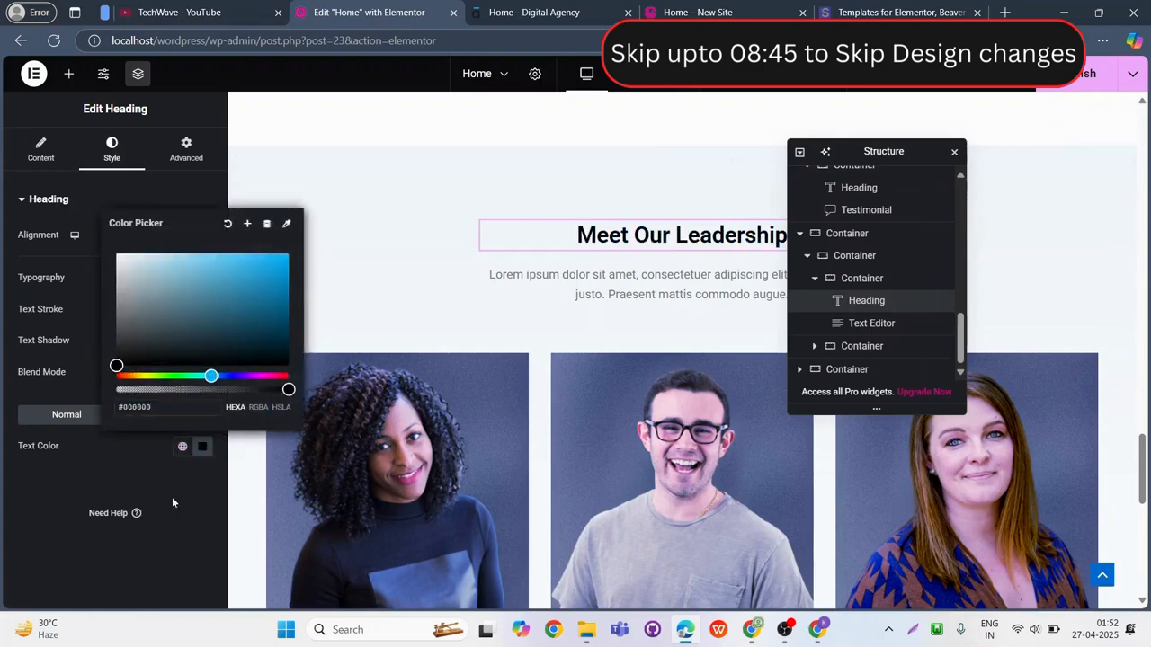
Set the "Meet Our Leadership" heading's font size to 30 px.
left_click(171, 496)
left_click(202, 280)
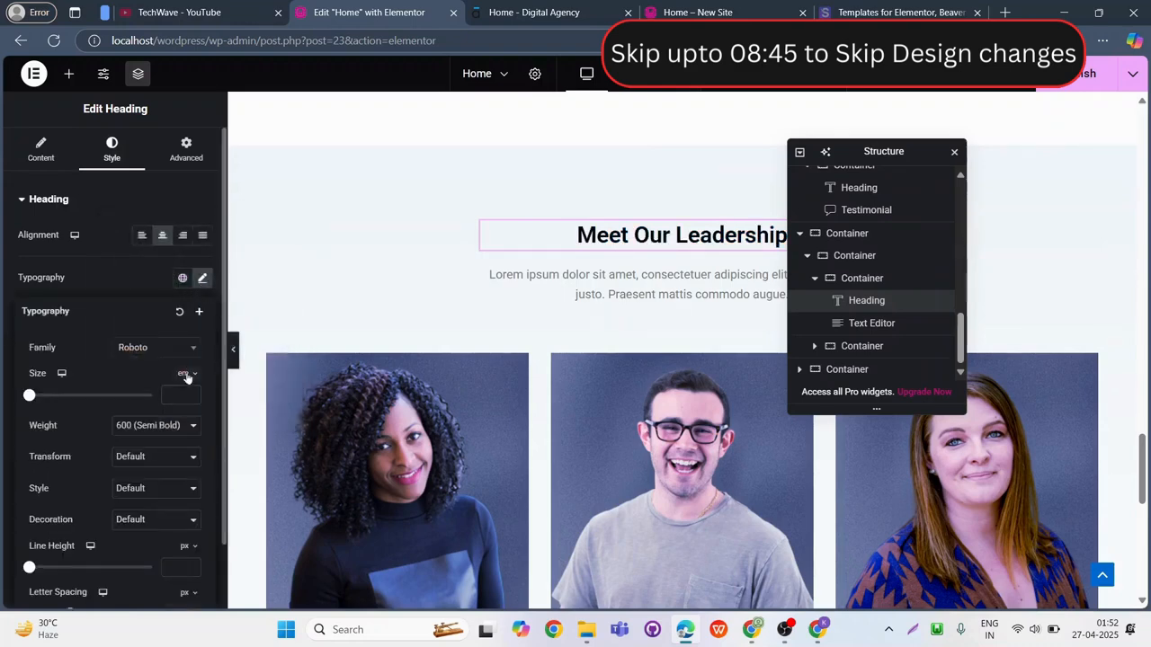
scroll(563, 287, "down", 8)
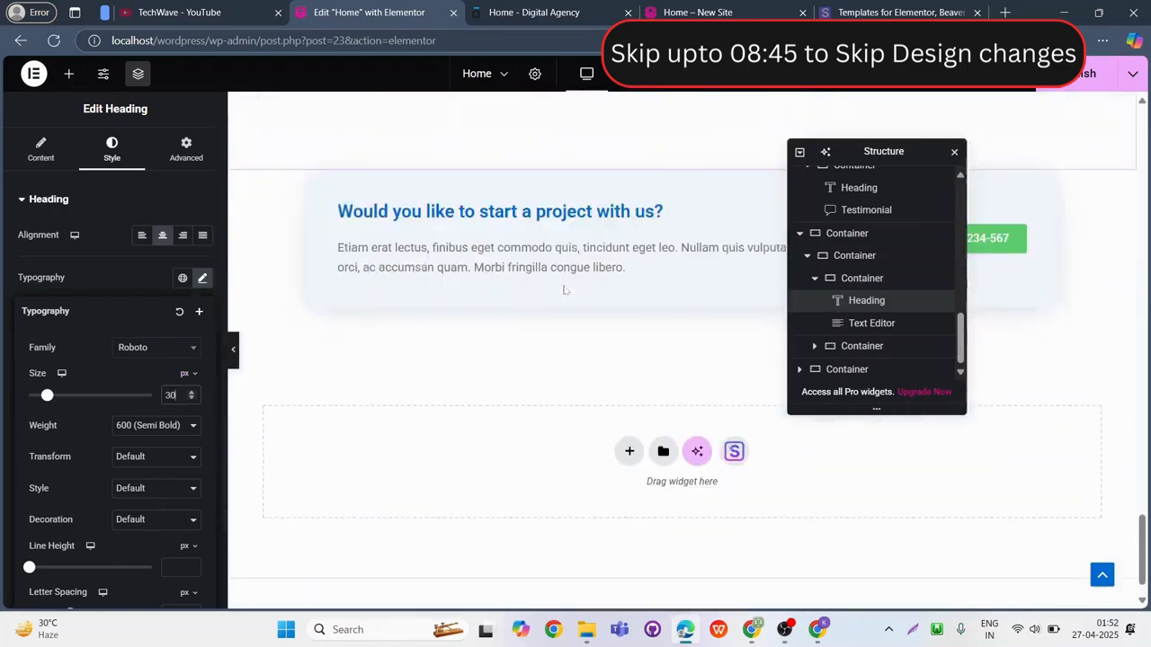
scroll(627, 321, "up", 3)
scroll(627, 309, "down", 3)
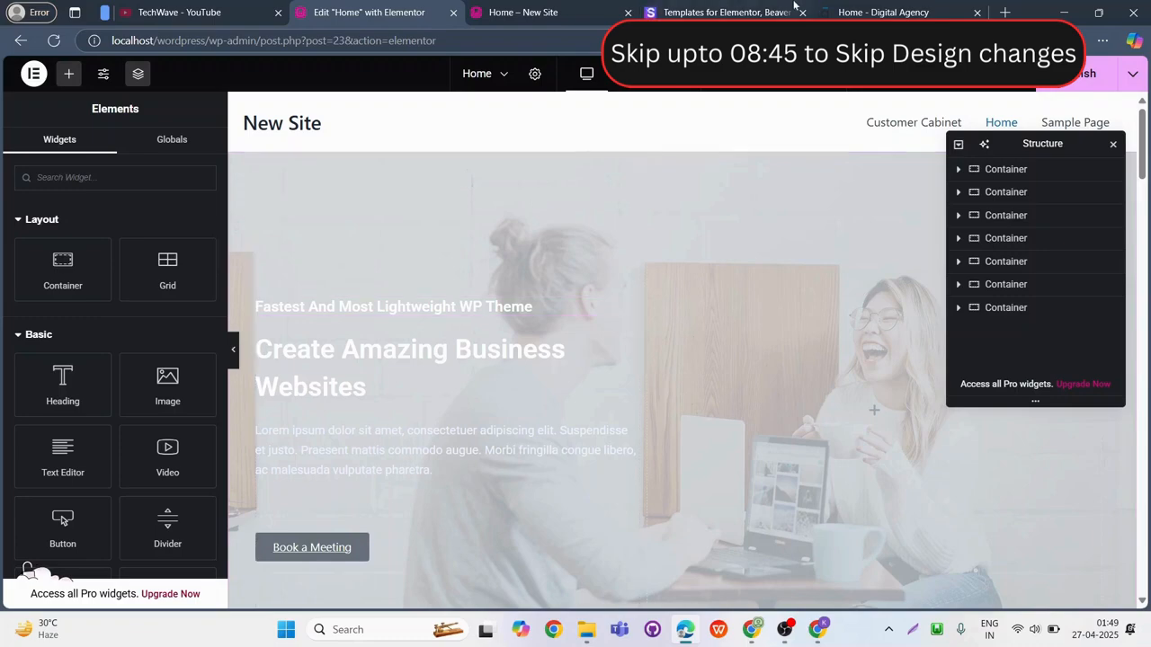
Move the Digital Agency demo's browser tab beside the Elementor editor tab and show the demo's hero section.
left_click(926, 12)
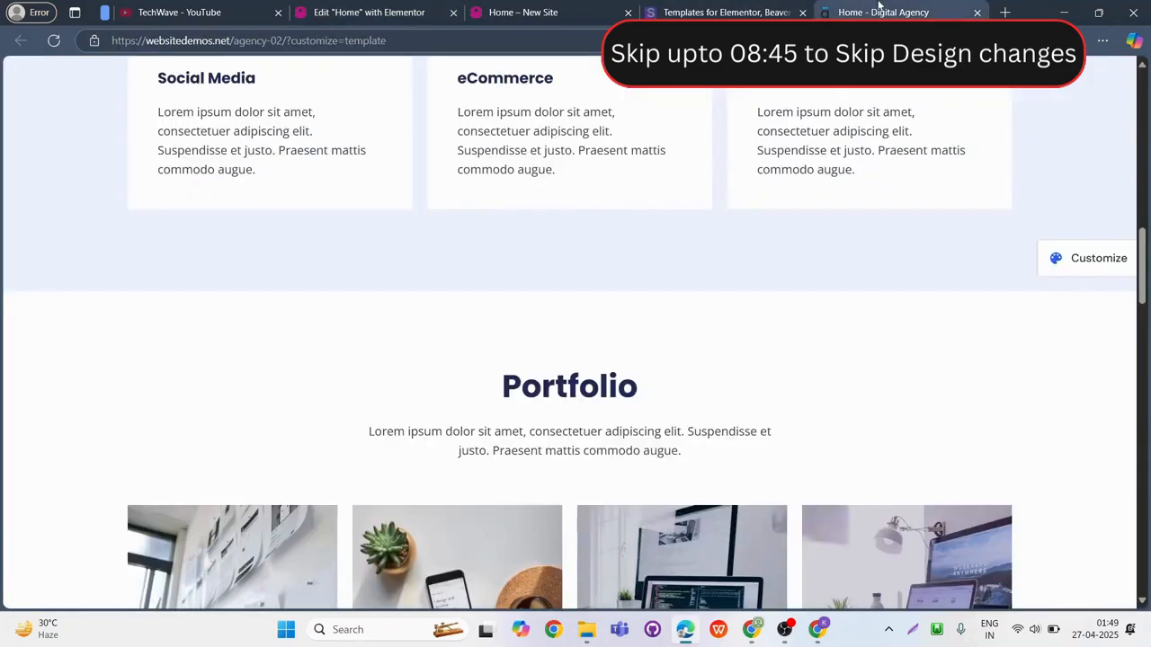
left_click_drag(926, 12, 539, 9)
scroll(179, 270, "up", 12)
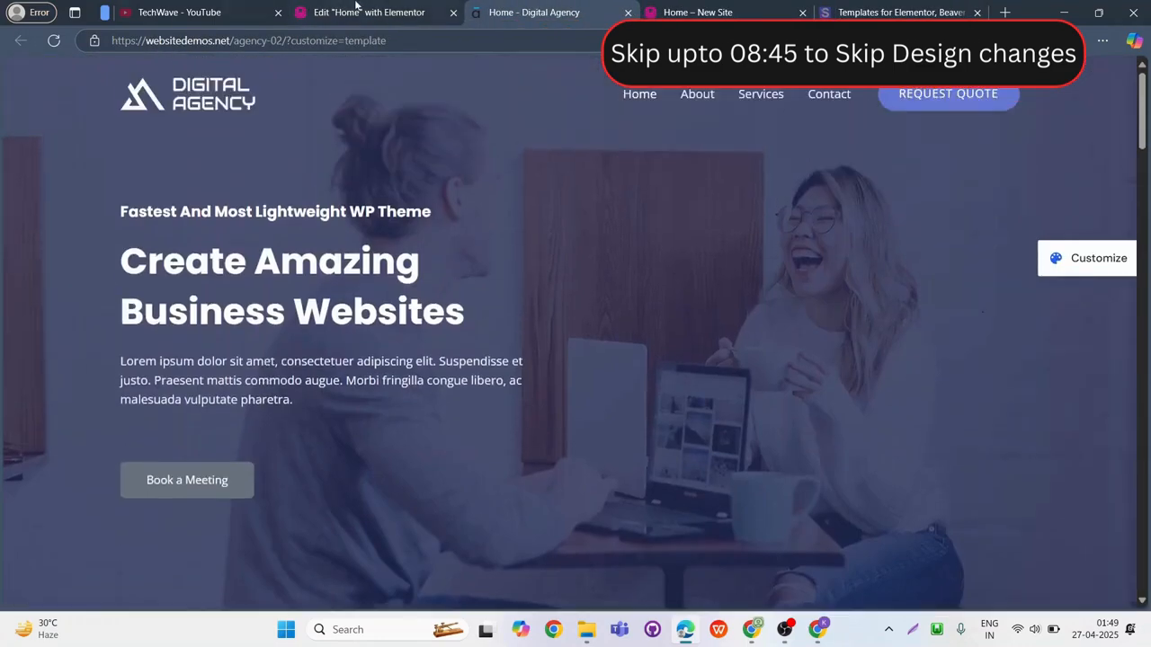
In the Elementor editor, set the hero container's background overlay color to #2F3031.
left_click(357, 9)
left_click(679, 157)
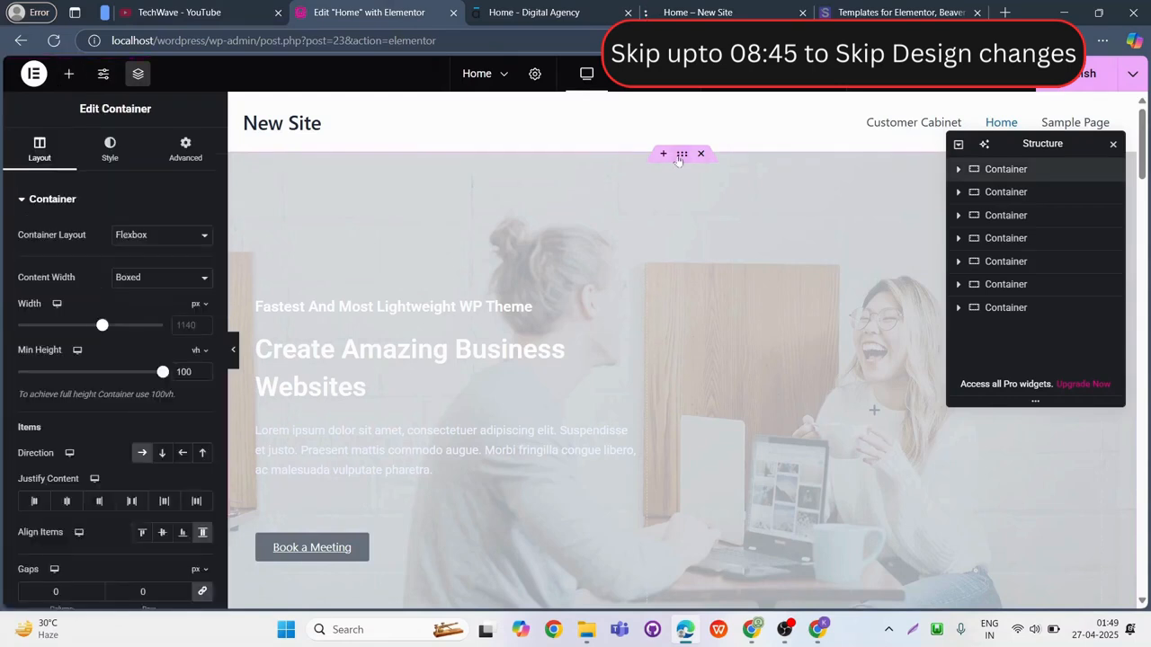
left_click(109, 144)
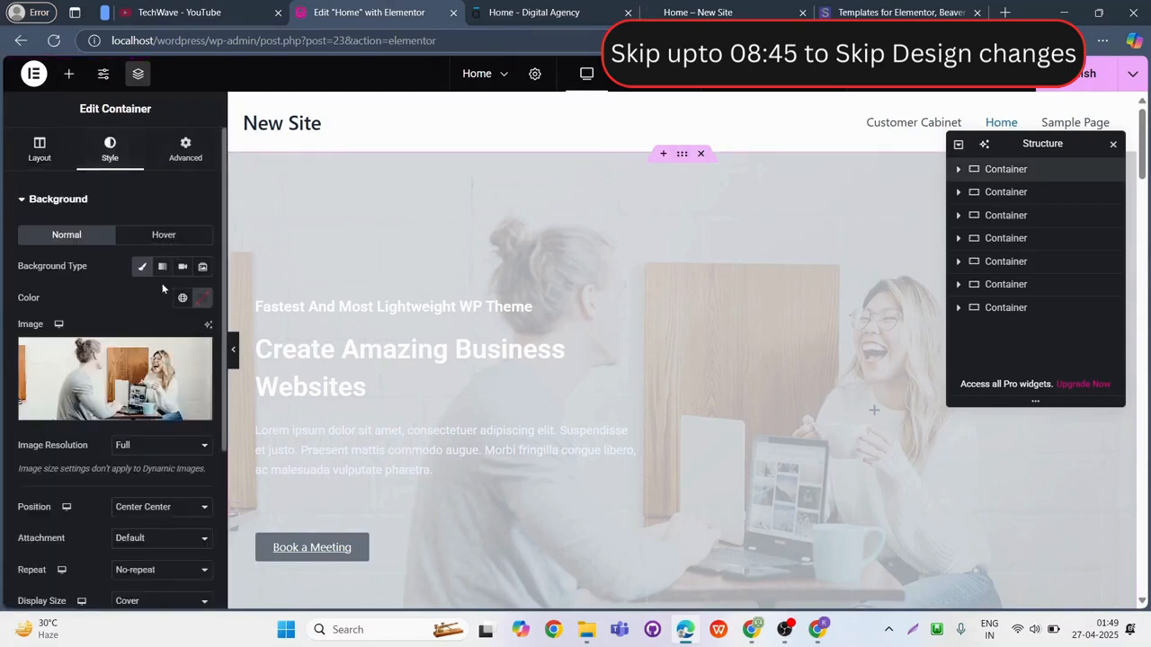
scroll(142, 271, "down", 5)
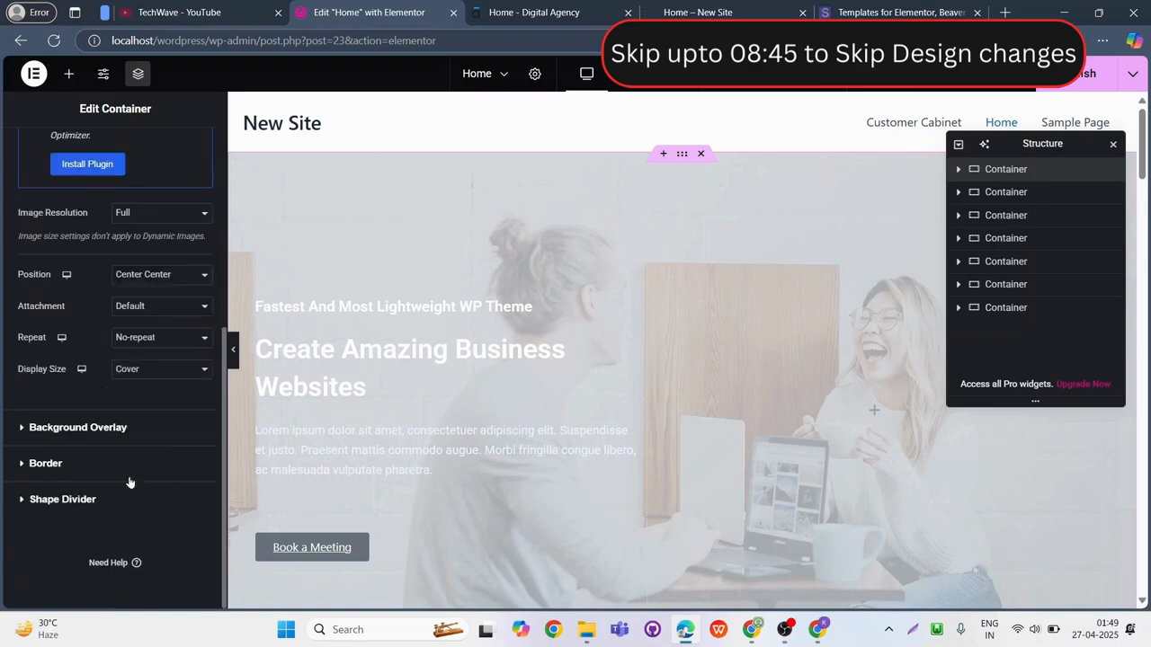
left_click(91, 432)
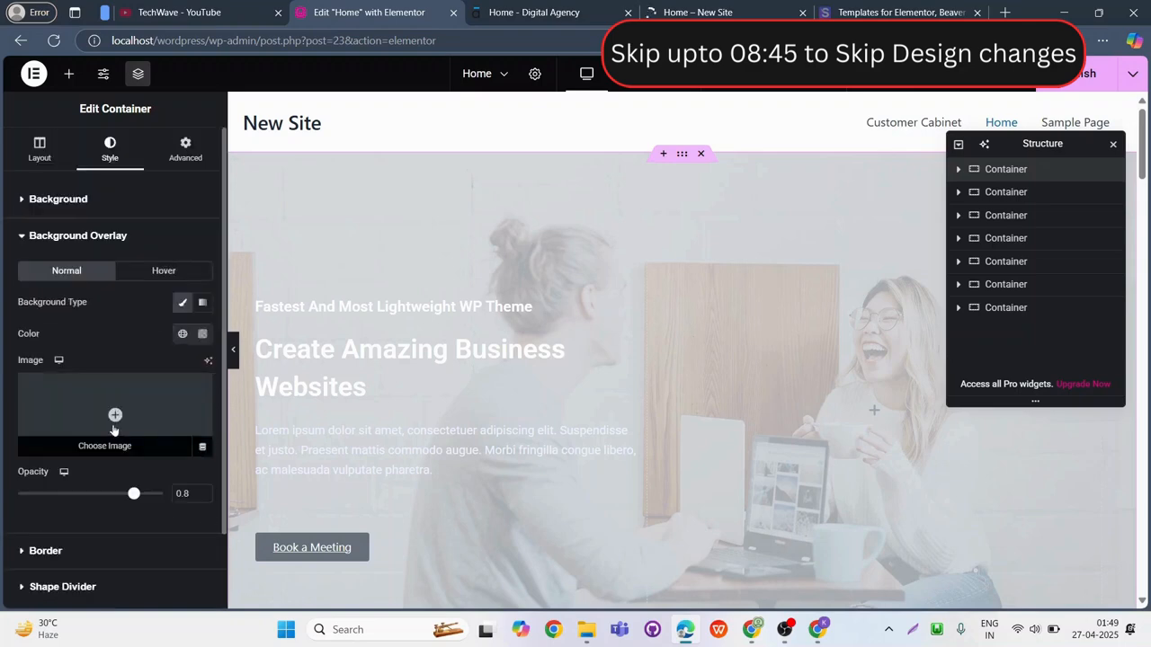
left_click(202, 334)
left_click_drag(122, 411, 124, 485)
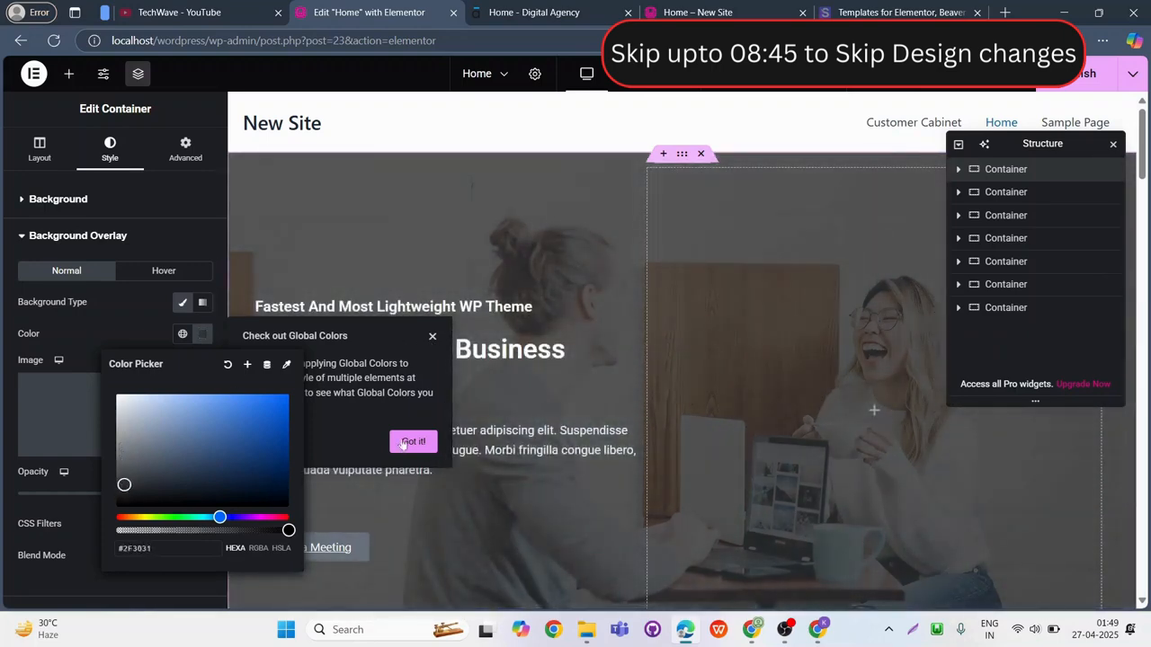
left_click(503, 264)
scroll(540, 329, "down", 2)
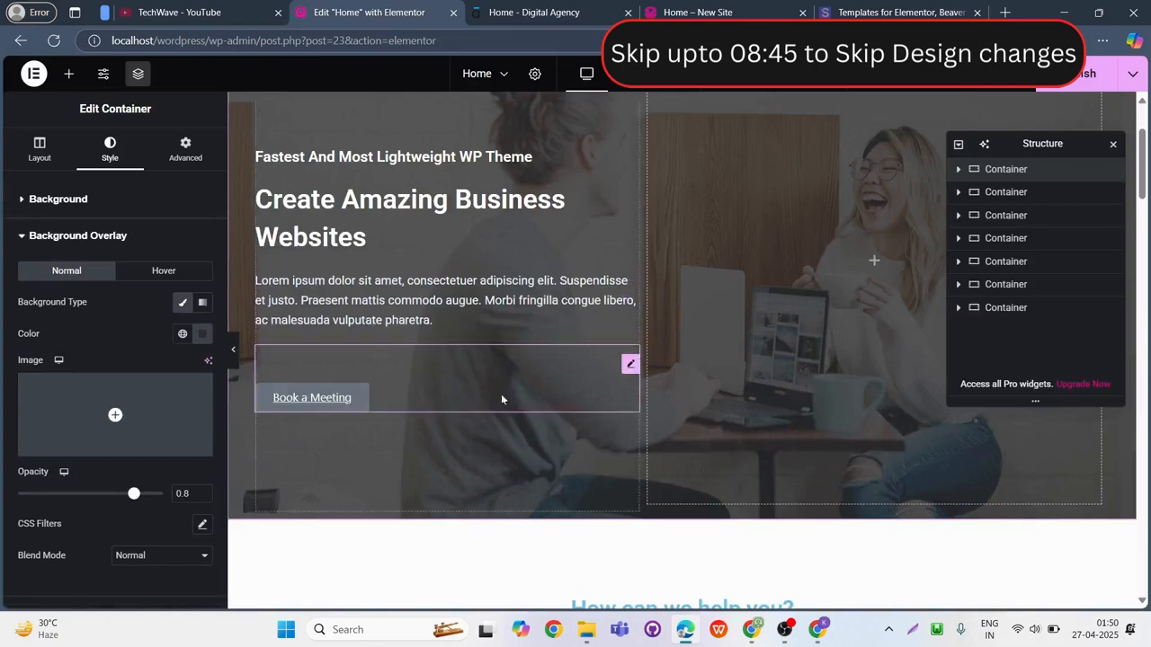
Check the demo page for reference, and in the editor set the "How can we help you?" heading's text color to black.
scroll(504, 399, "down", 3)
left_click(534, 11)
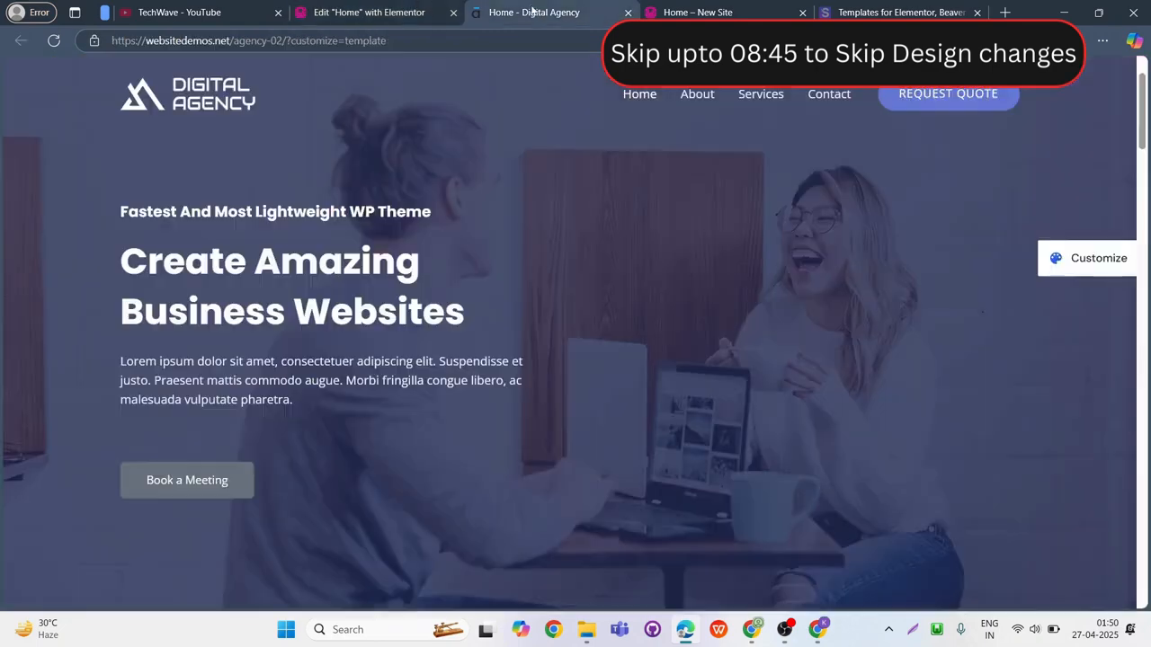
scroll(572, 459, "down", 5)
key("ctrl+shift+Tab")
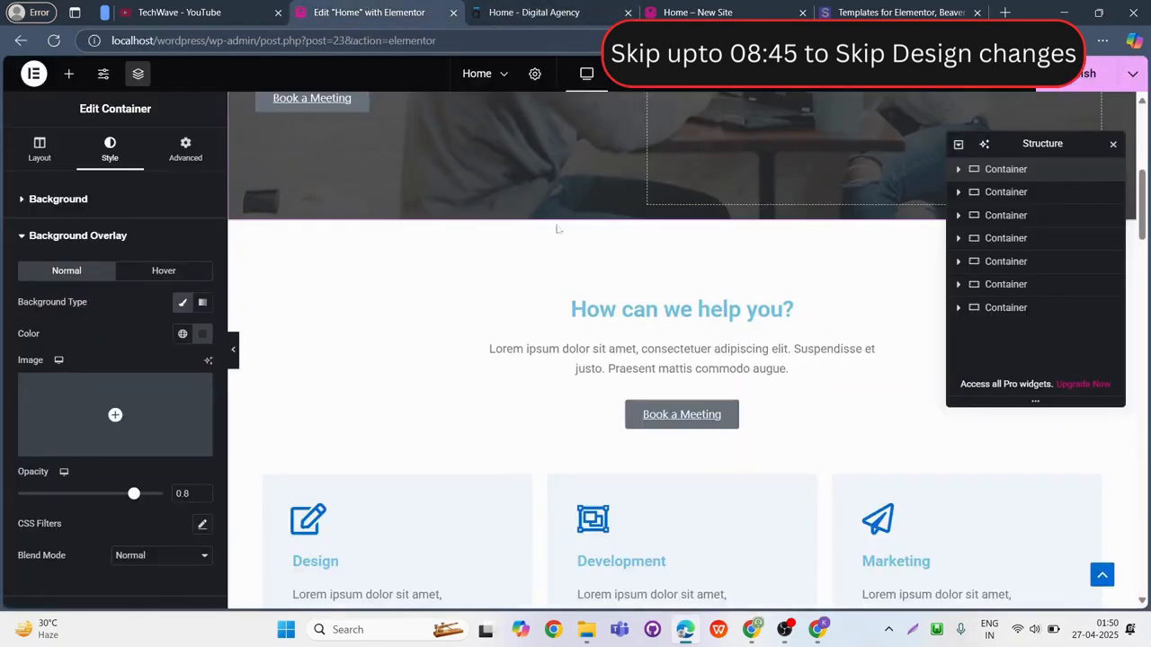
left_click(862, 315)
left_click(112, 148)
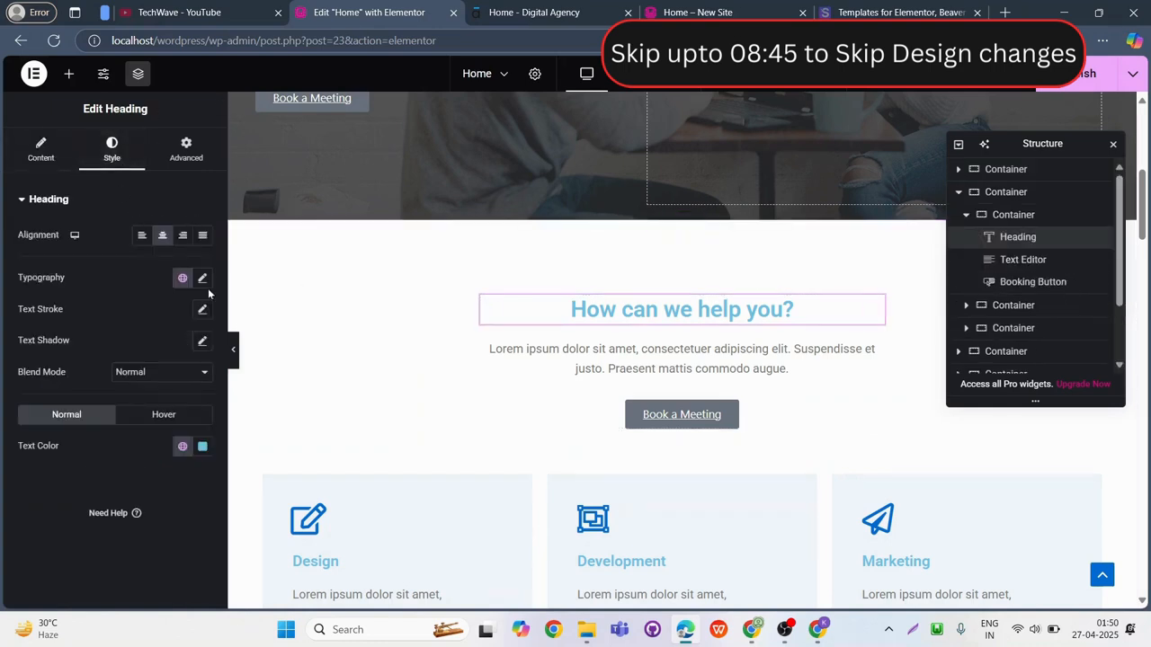
left_click(202, 278)
left_click(203, 342)
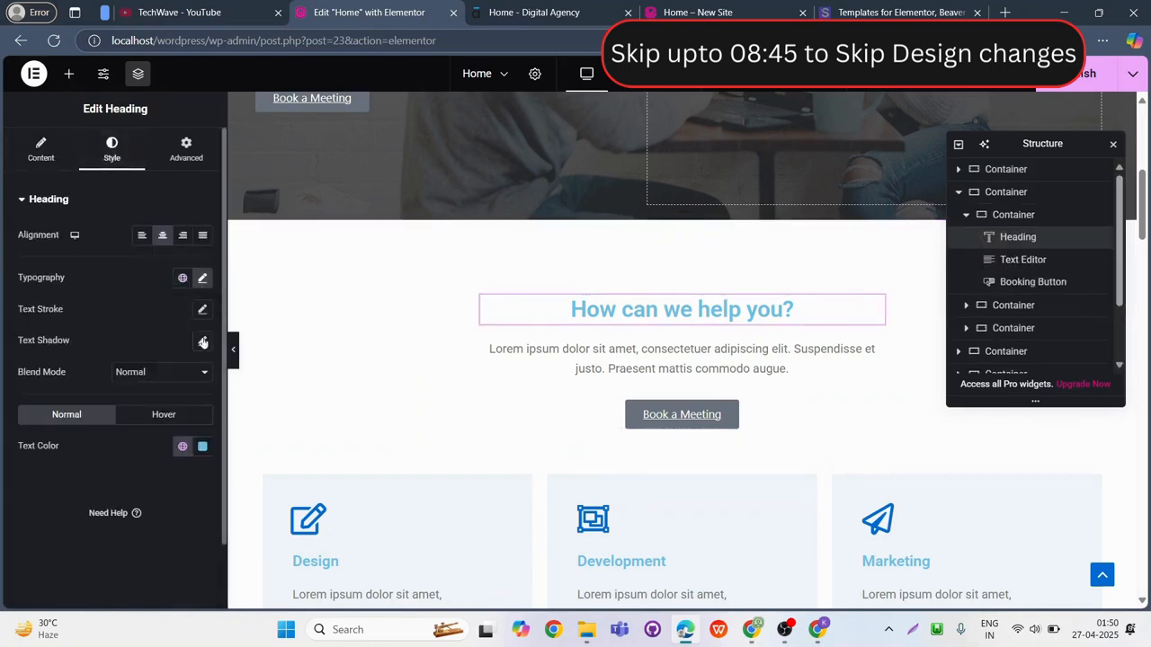
left_click(204, 449)
left_click_drag(167, 316, 108, 392)
left_click(68, 459)
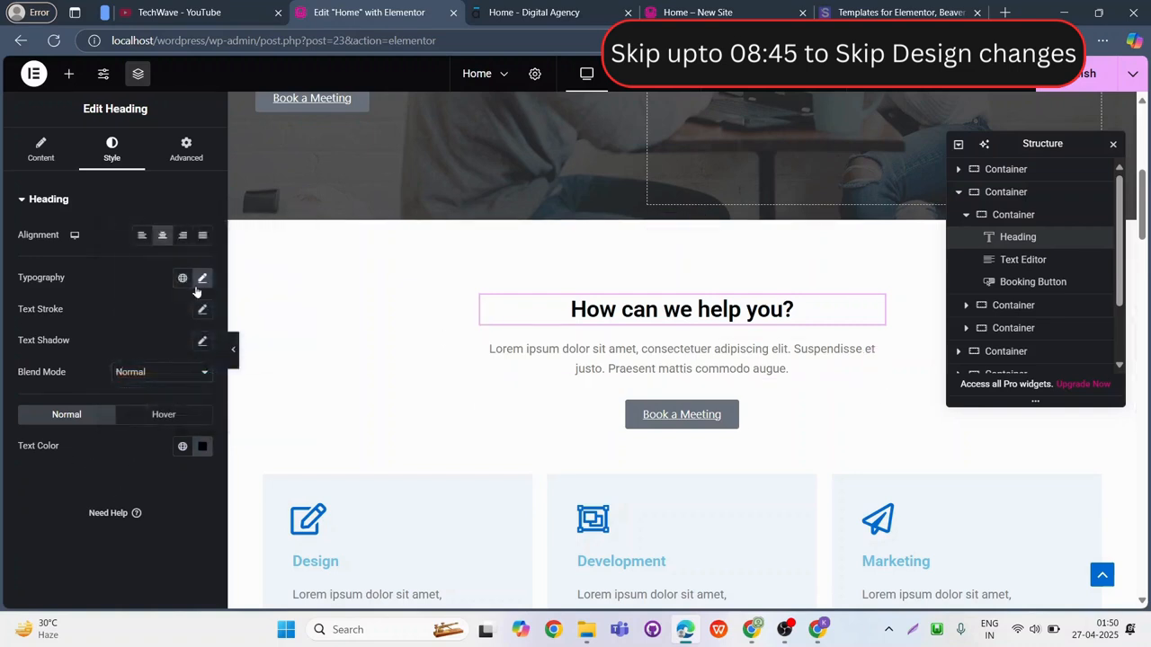
Set the "How can we help you?" heading's font size to 33 px.
left_click(200, 284)
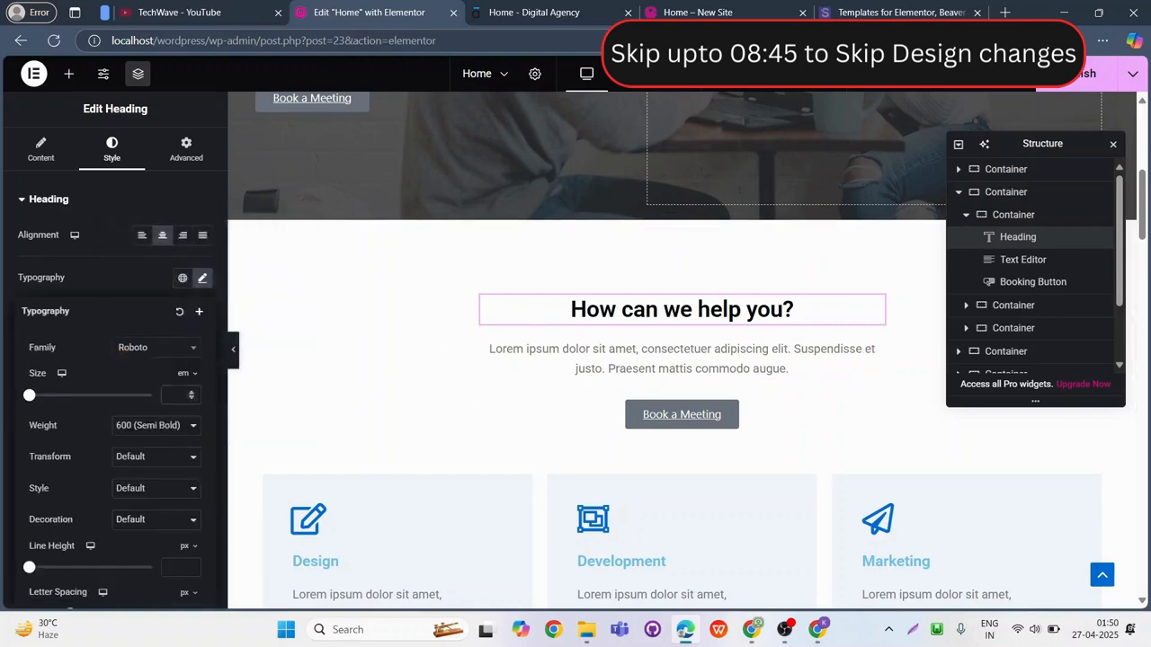
type("20")
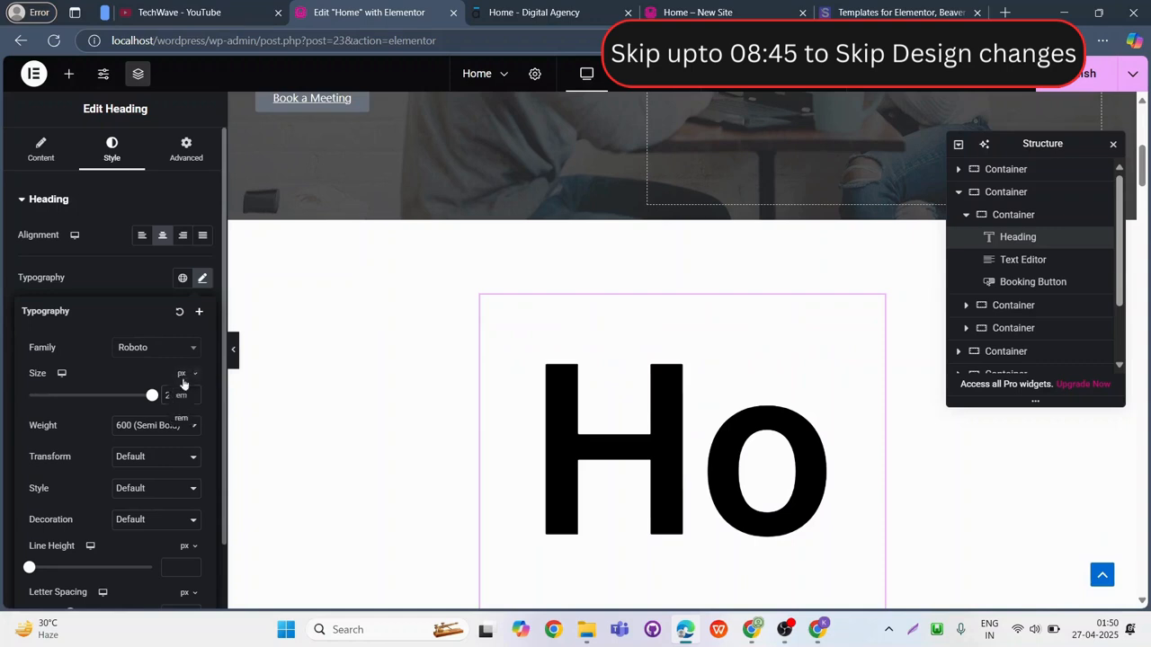
left_click(182, 374)
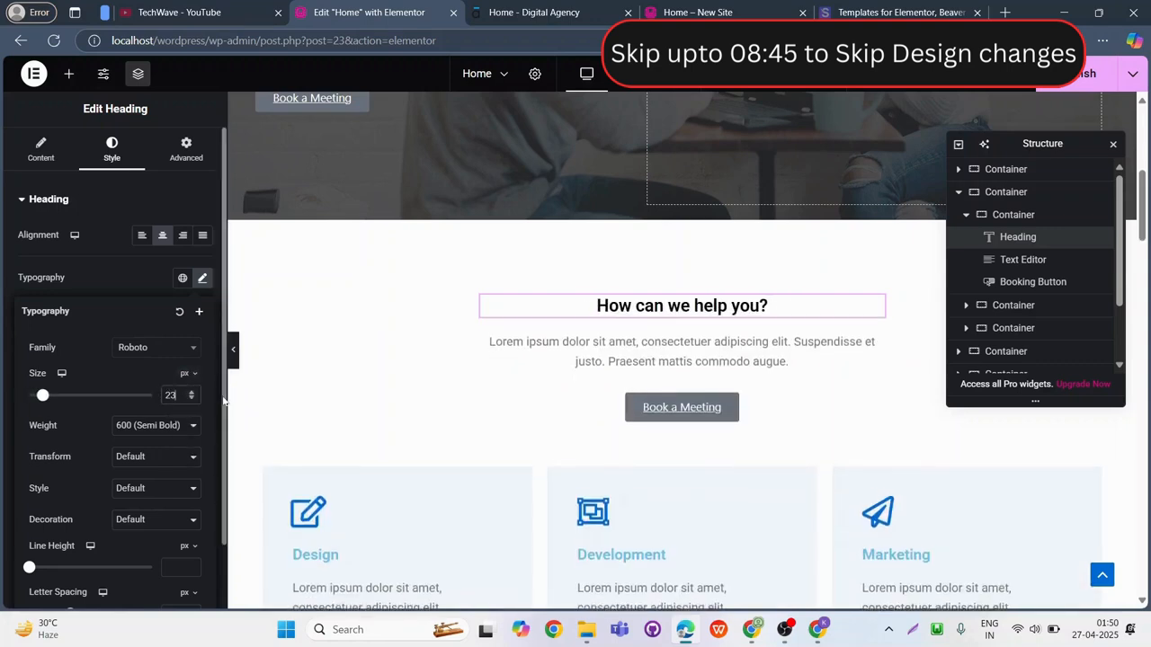
key("Up")
key("Up")
key("Up")
key("Up")
scroll(358, 378, "down", 2)
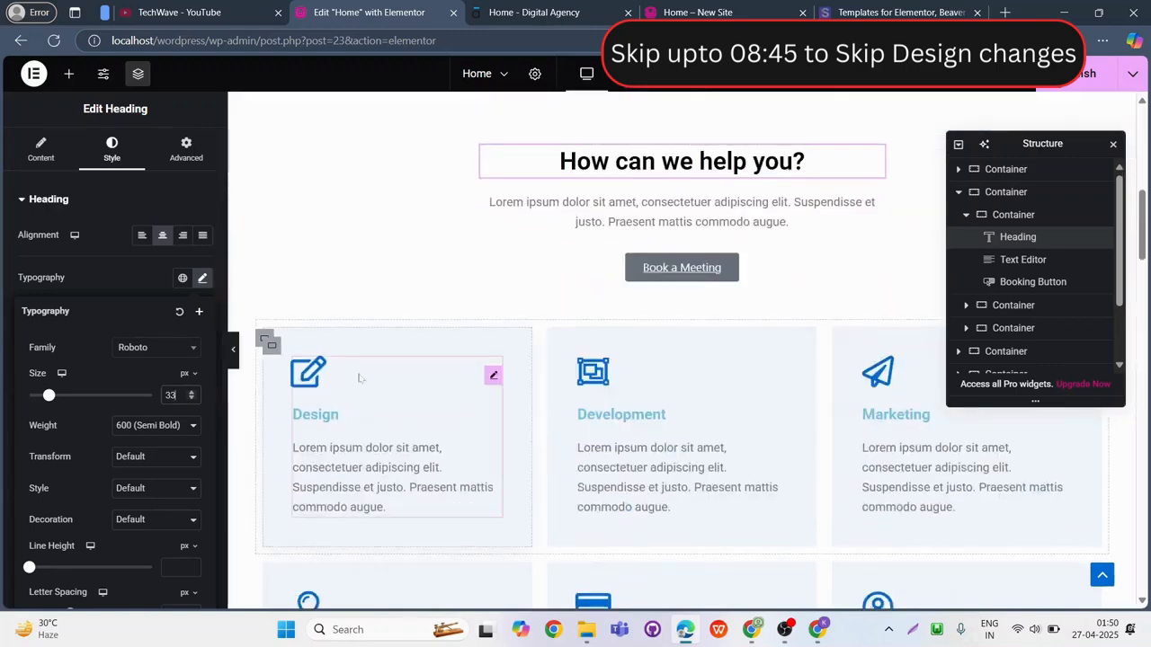
Set the Design icon box's primary icon color to #000000.
left_click(456, 387)
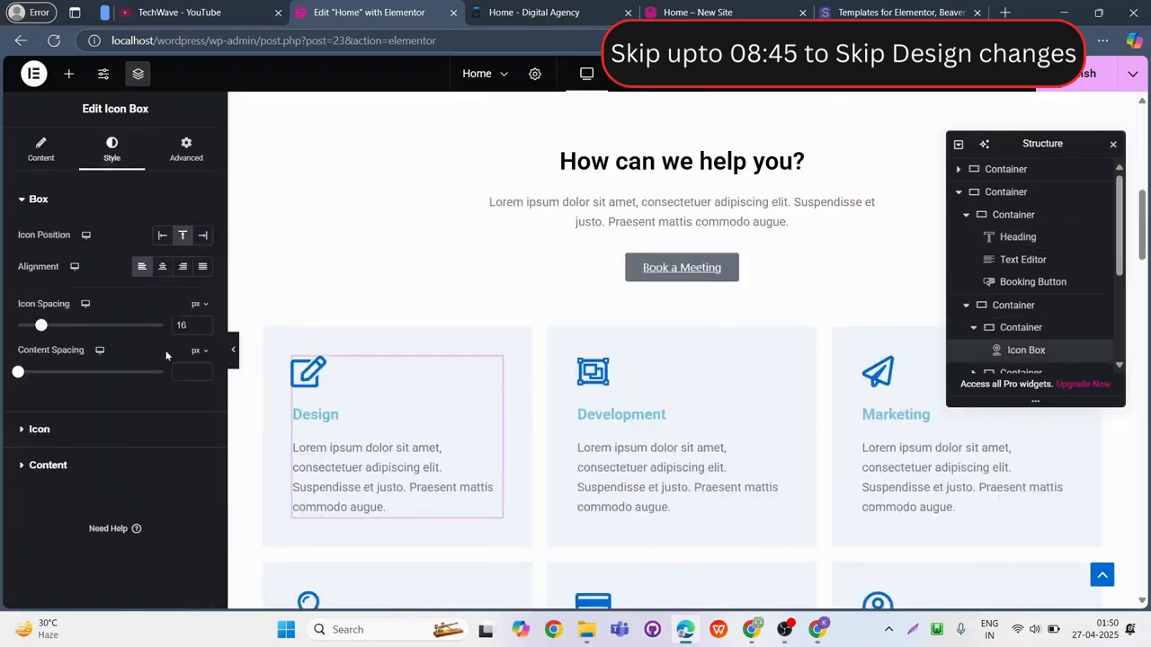
left_click(93, 435)
left_click(202, 304)
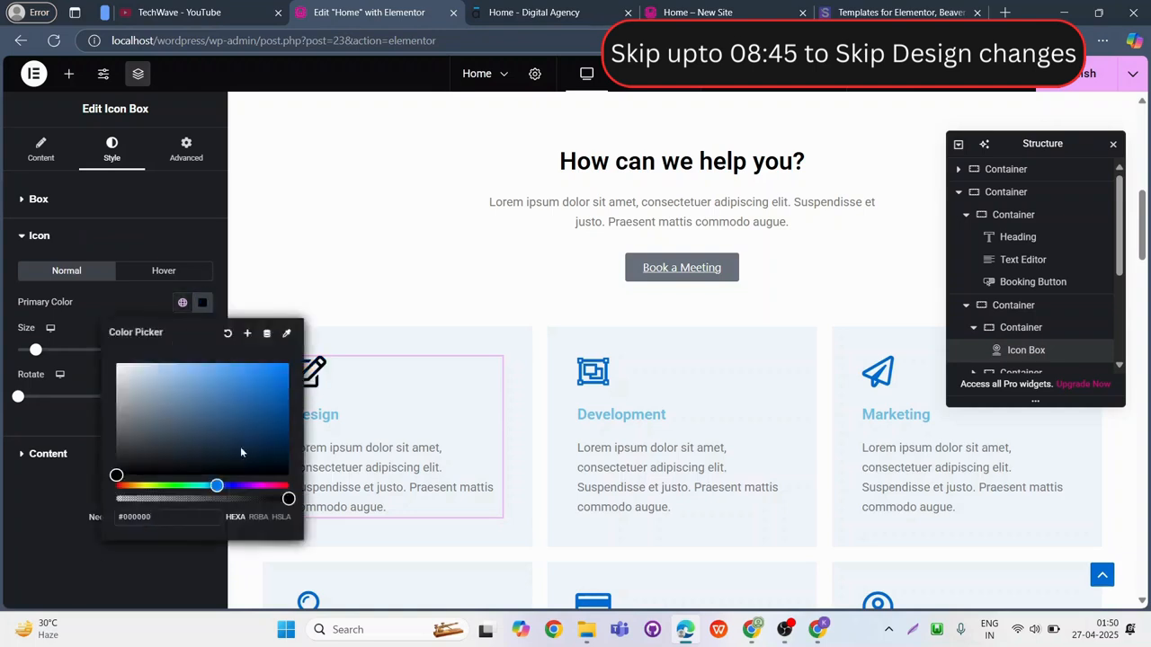
left_click(493, 376)
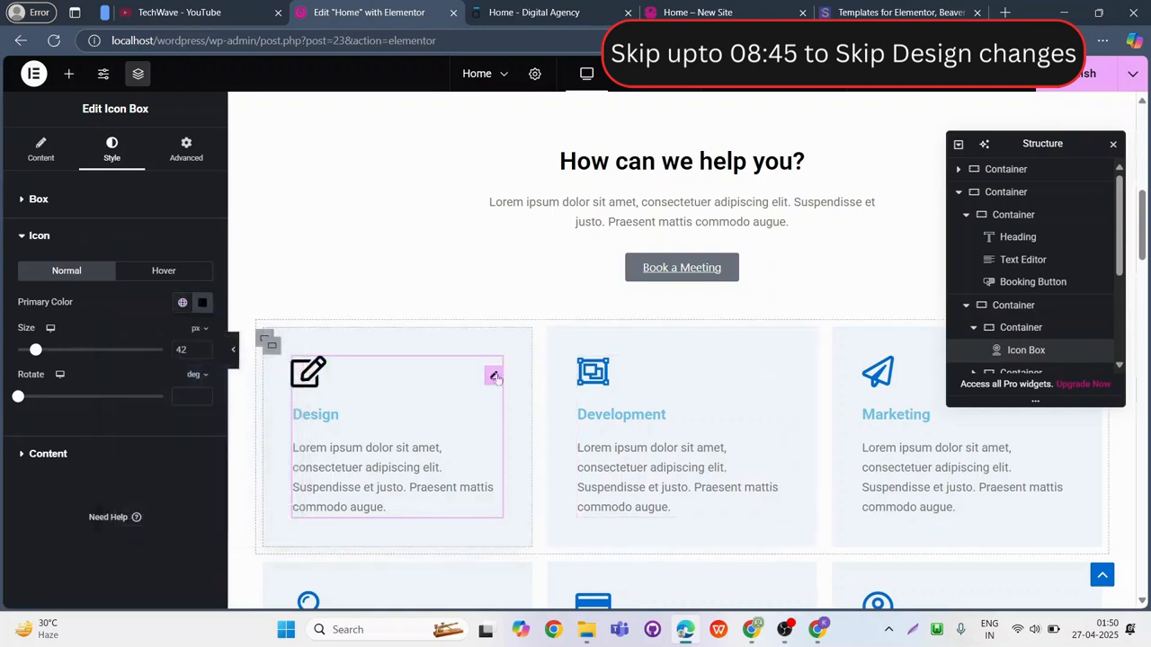
Copy the Design icon box and paste its style onto the Development and Marketing icon boxes, moving the Structure window off the Marketing box.
right_click(495, 379)
left_click(560, 330)
scroll(778, 302, "down", 1)
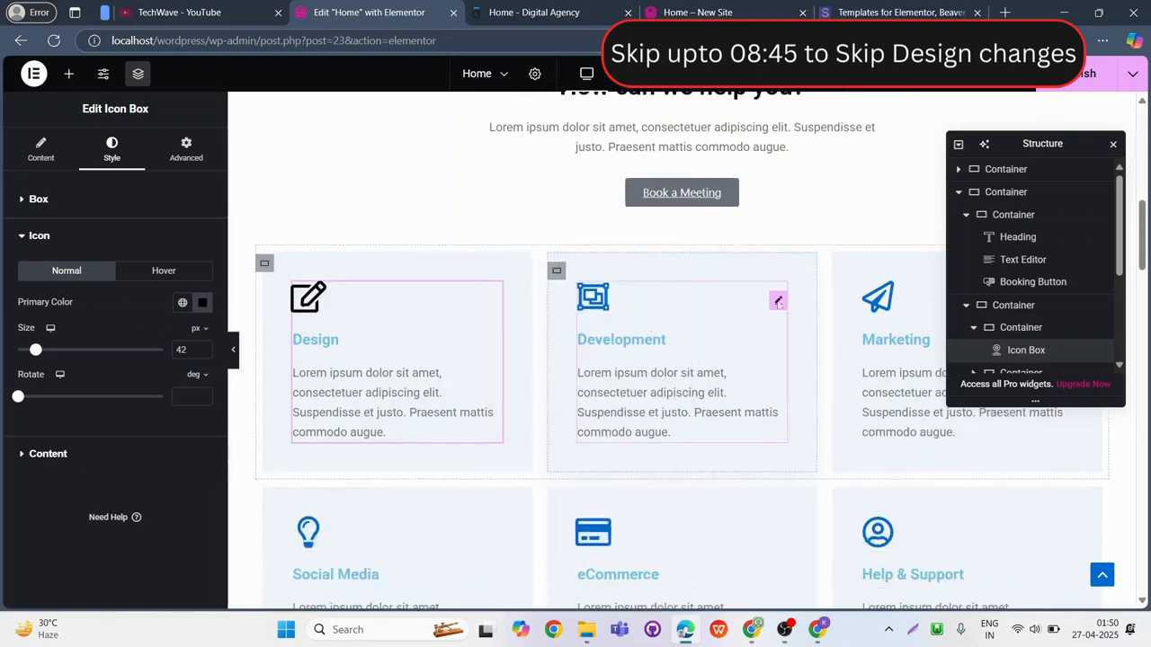
right_click(779, 302)
left_click(820, 394)
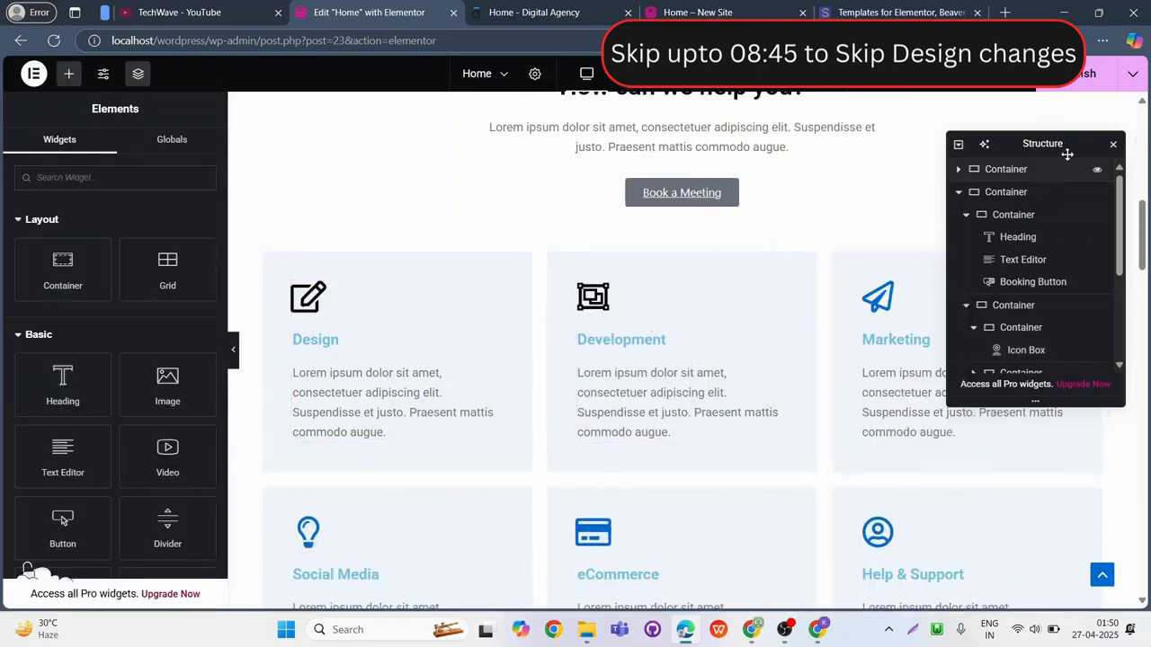
left_click_drag(1085, 149, 945, 152)
right_click(1020, 403)
left_click(1021, 386)
Paste the copied icon box style onto the Social Media, eCommerce and Help & Support icon boxes.
scroll(398, 300, "down", 4)
right_click(490, 234)
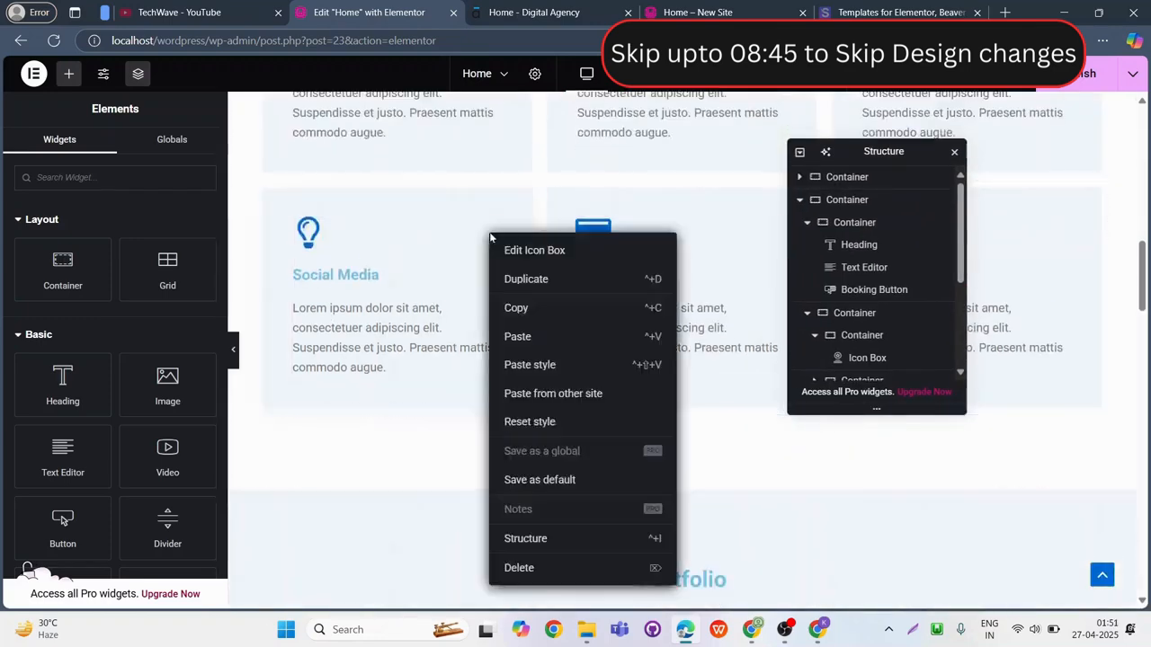
left_click(570, 367)
right_click(665, 232)
left_click(719, 364)
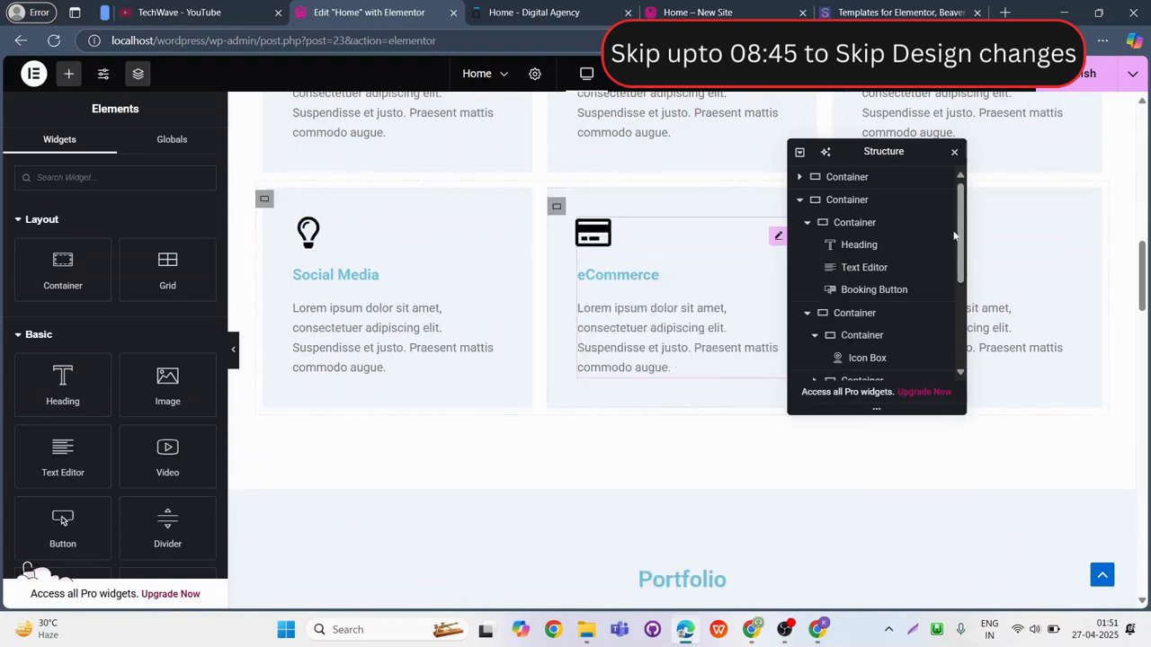
right_click(1034, 223)
left_click(1017, 352)
Set the Portfolio heading's text color to black and its font size to 28 px.
scroll(630, 336, "down", 5)
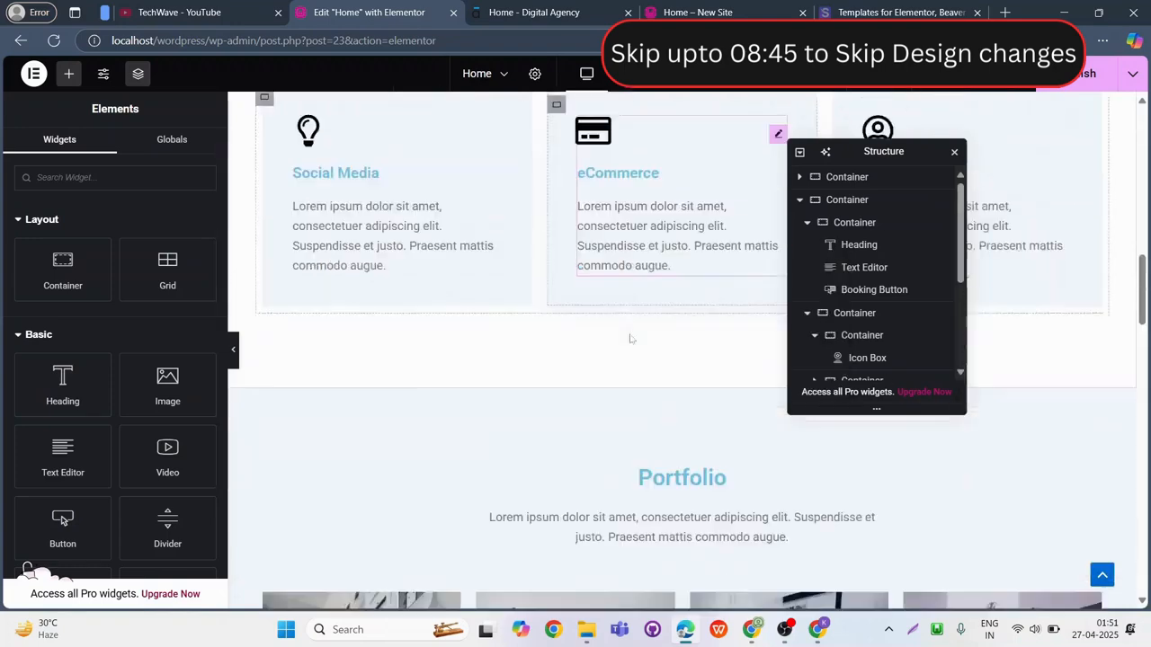
left_click(697, 216)
left_click(111, 149)
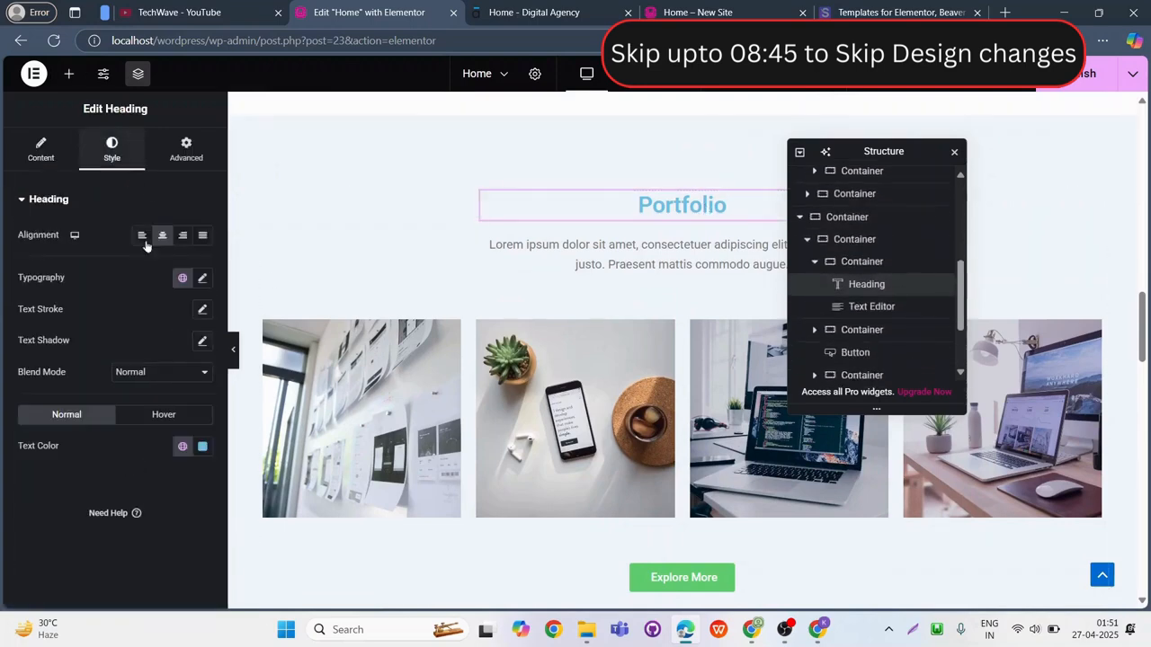
left_click(202, 446)
left_click(116, 365)
left_click(91, 496)
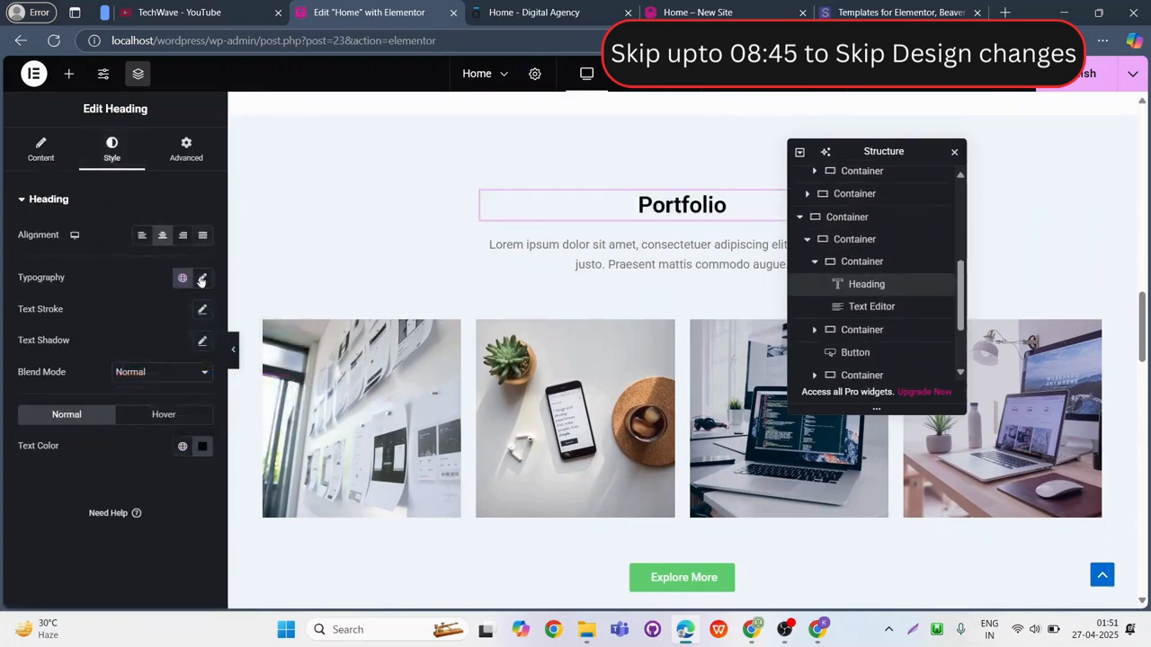
left_click(203, 278)
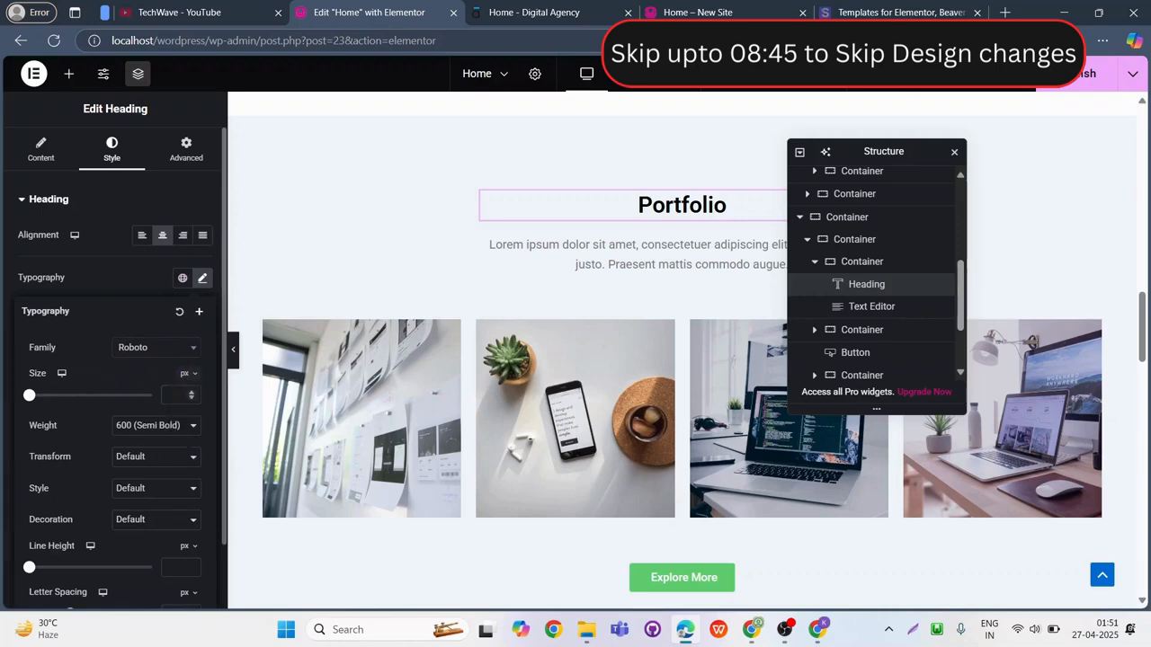
type("28")
Set the "Our Customers" heading's text color to black and its font size to 30 px.
scroll(588, 368, "down", 4)
left_click(681, 306)
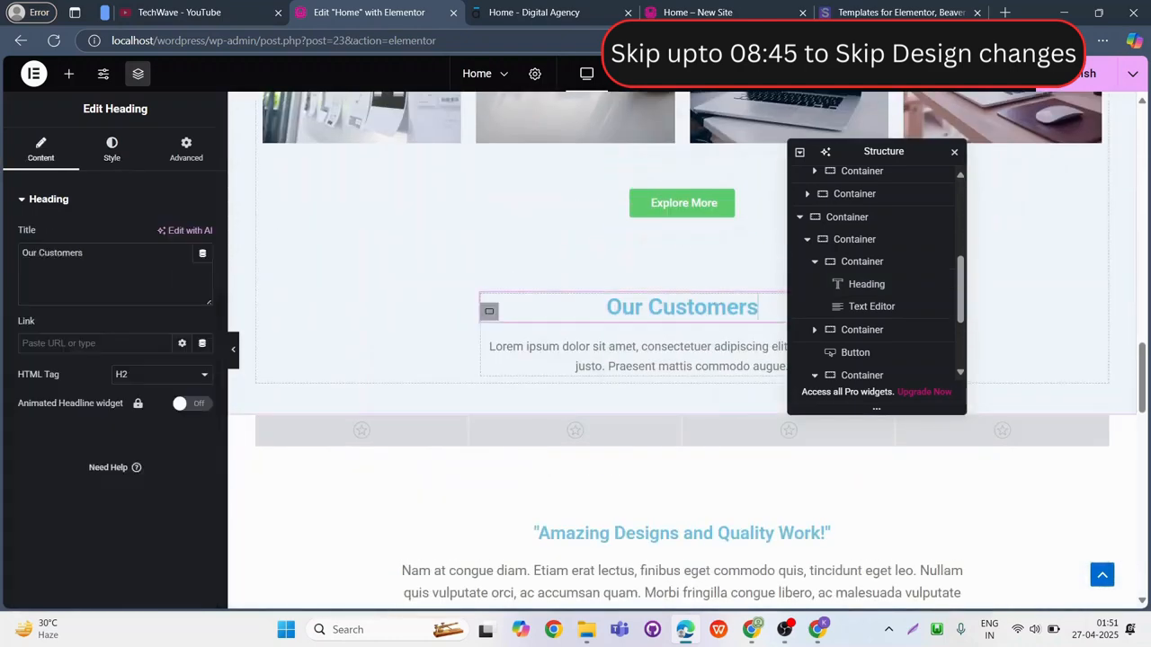
left_click(112, 149)
left_click(202, 446)
left_click(116, 366)
left_click(203, 278)
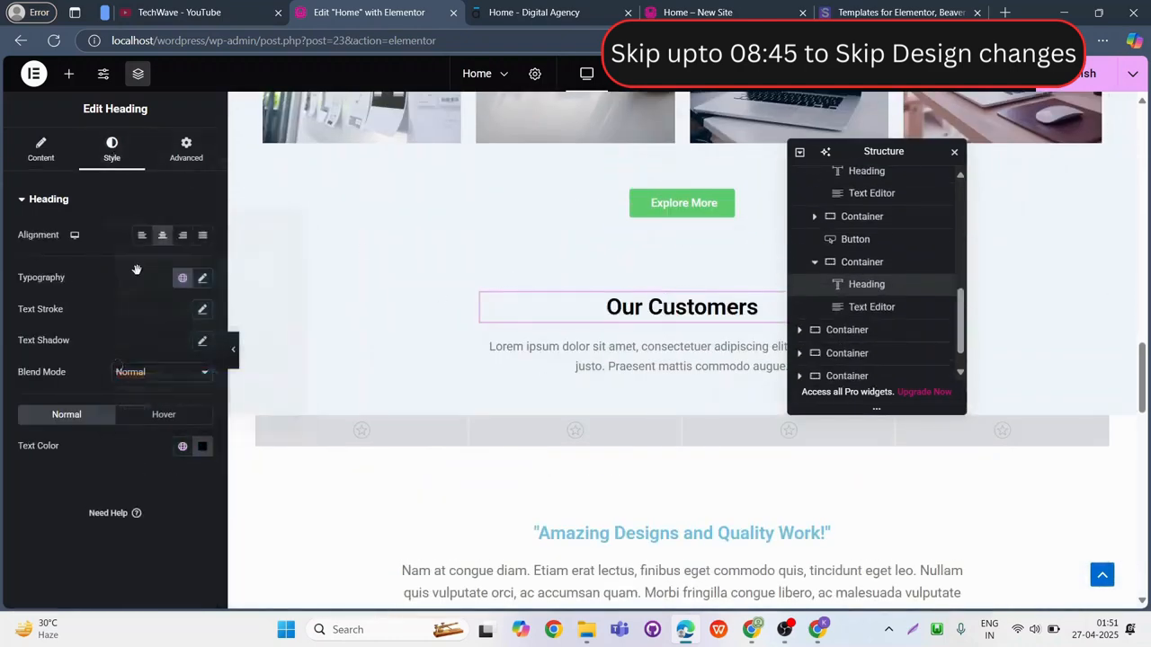
left_click(202, 278)
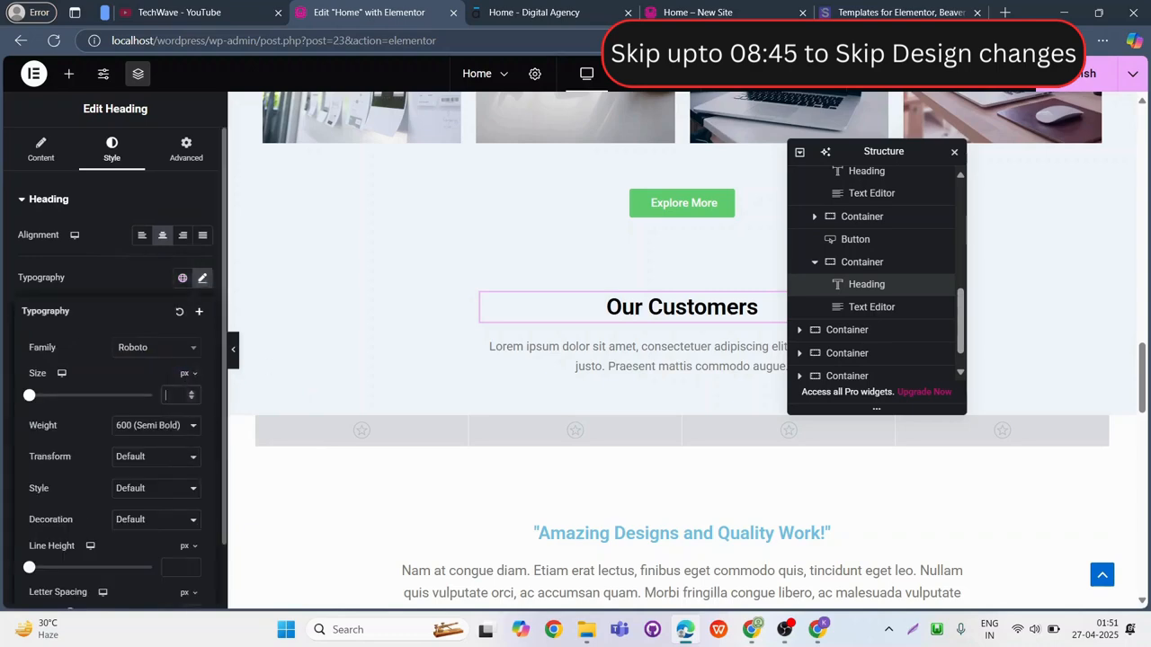
scroll(608, 349, "down", 3)
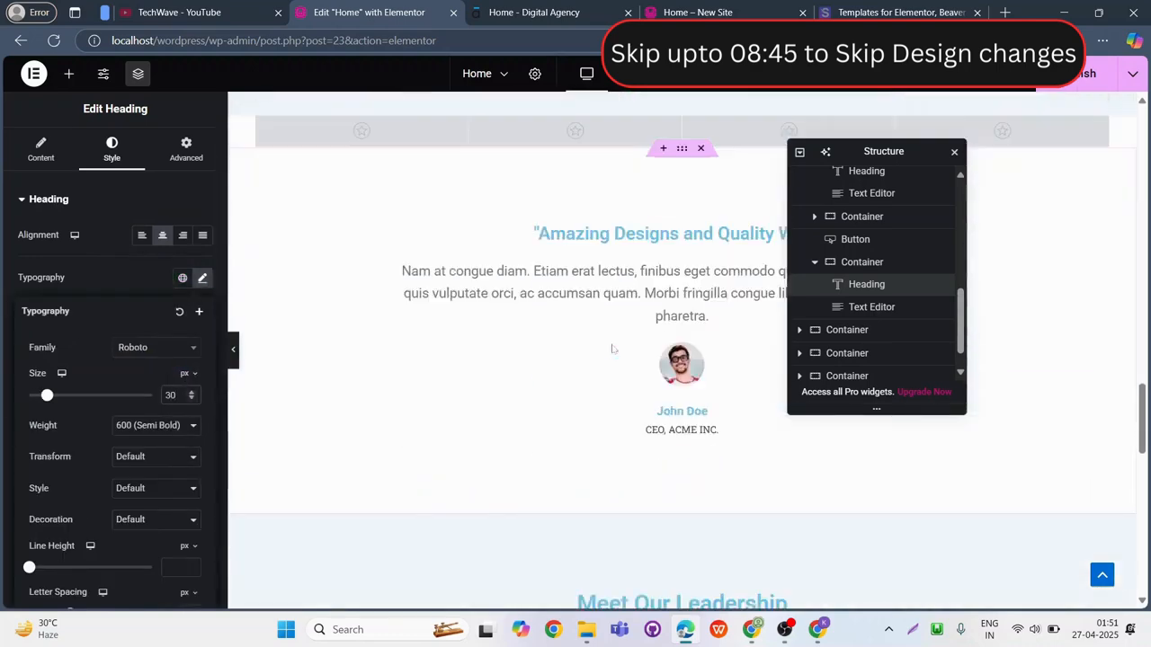
Set the "Amazing Designs and Quality Work!" heading's text color to black and its font size to 30 px.
left_click(751, 234)
left_click(115, 150)
left_click(202, 447)
left_click_drag(142, 351, 117, 366)
left_click(83, 342)
left_click(202, 278)
left_click(203, 278)
left_click(202, 278)
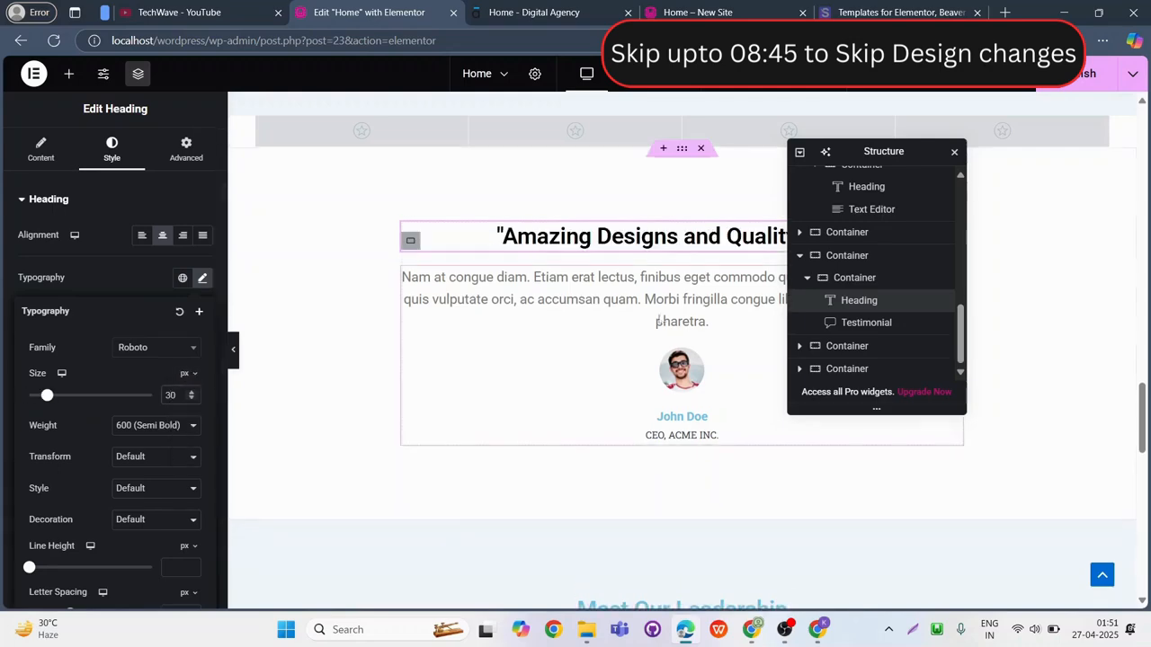
Set the "Meet Our Leadership" heading's text color to black and its font size to 30 px.
scroll(629, 270, "down", 4)
left_click(629, 236)
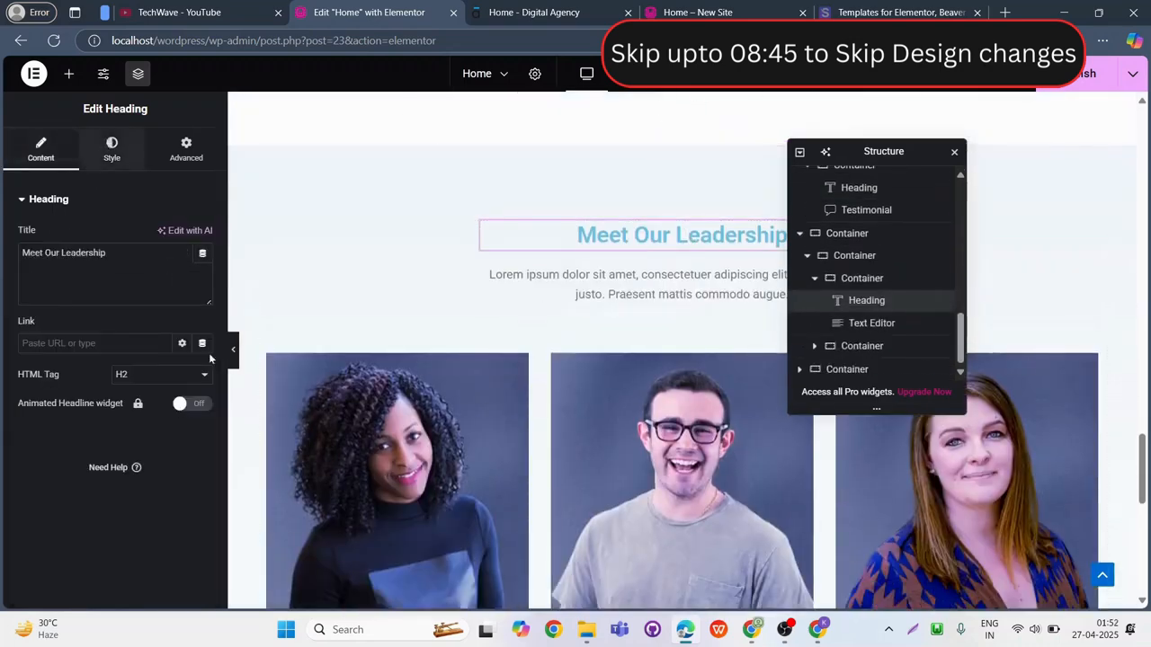
left_click(111, 149)
left_click(203, 446)
left_click_drag(174, 331, 116, 366)
left_click(202, 446)
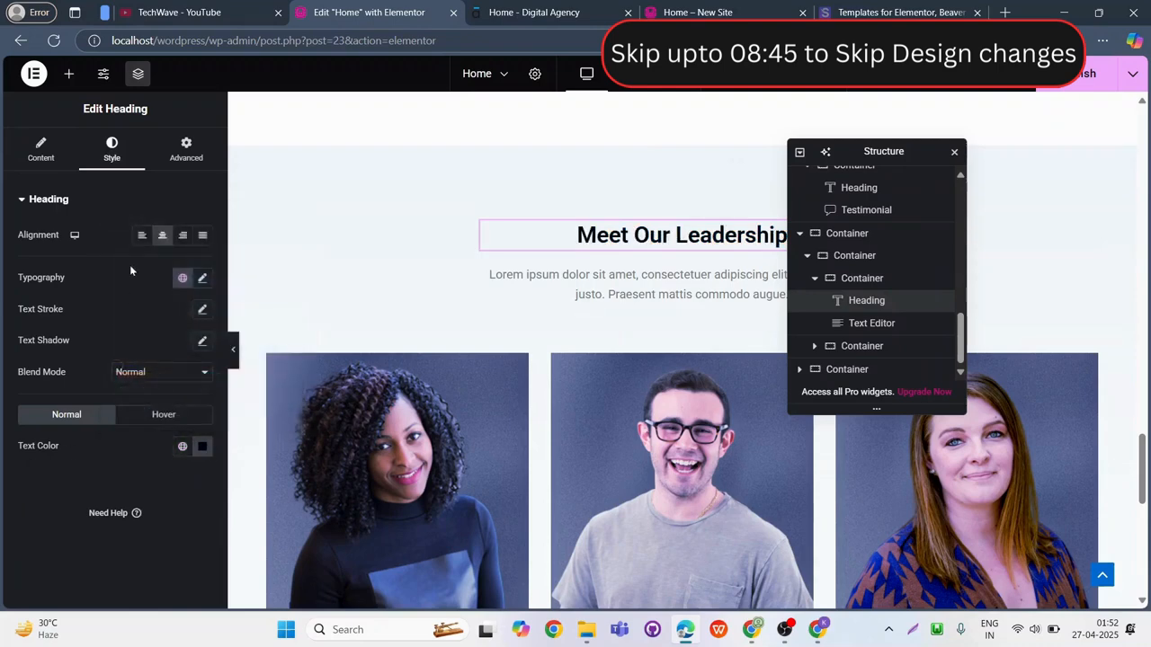
left_click(201, 279)
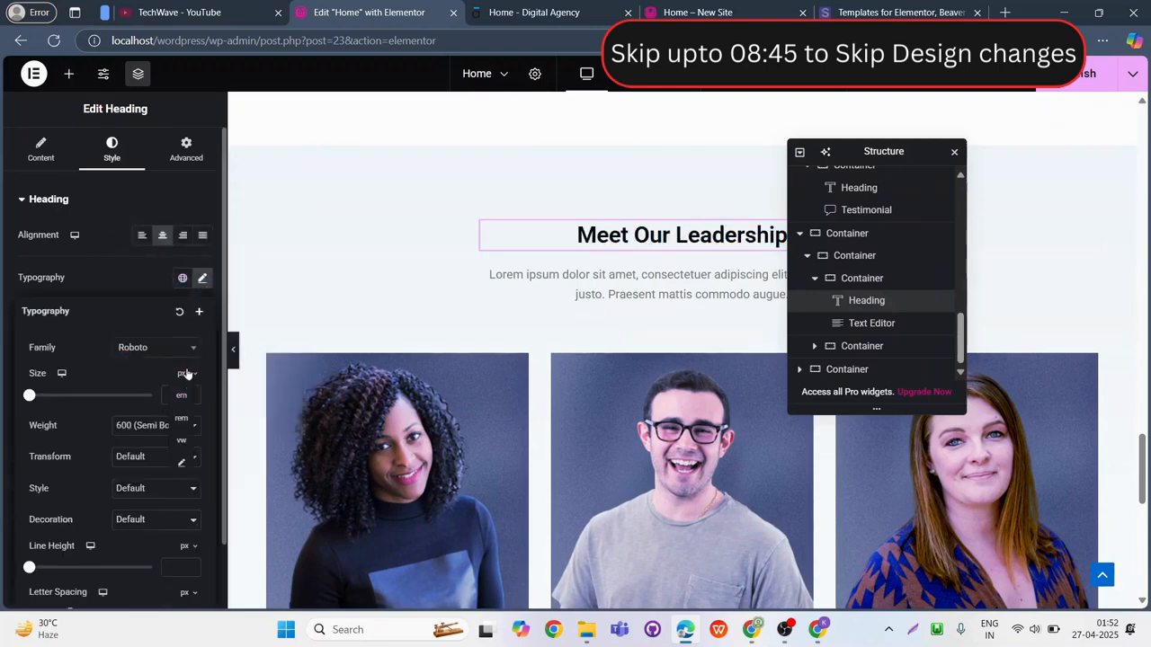
Publish the Home page and preview the published design from the hero down to the leadership section.
scroll(583, 220, "down", 10)
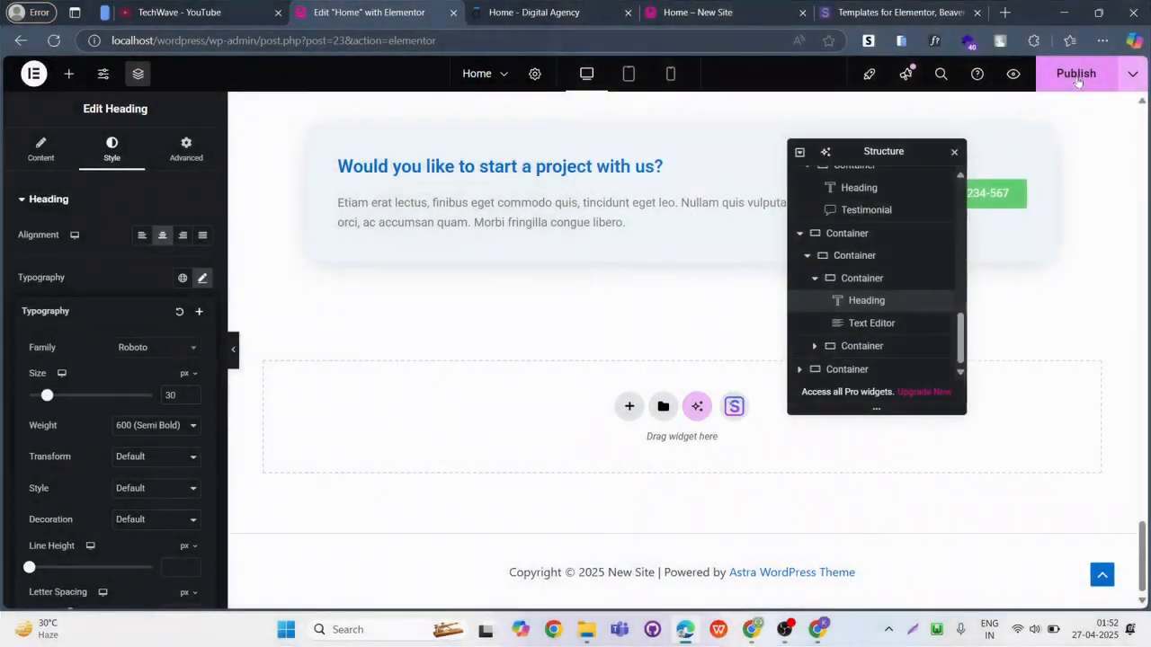
left_click(1078, 80)
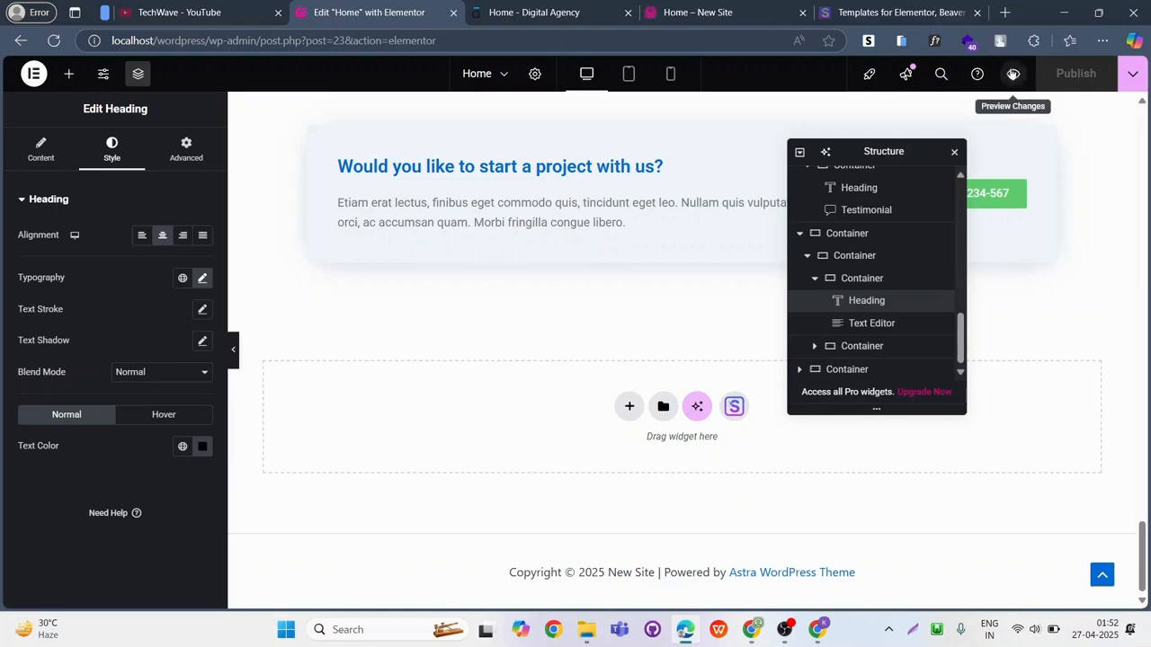
left_click(1013, 76)
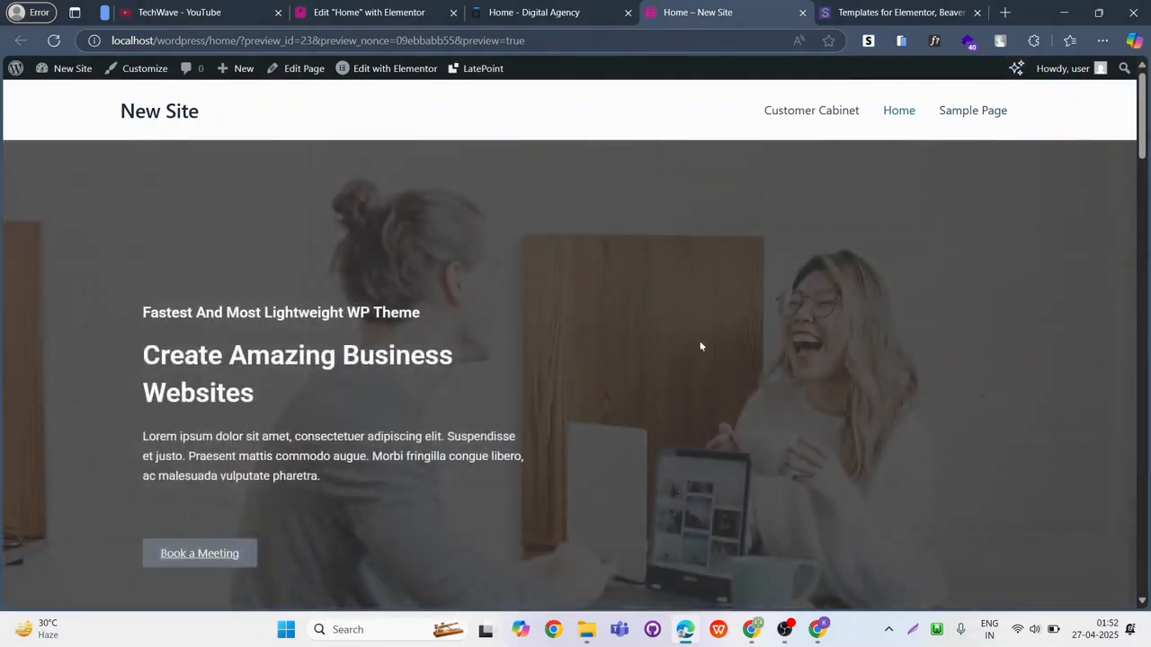
scroll(703, 341, "down", 15)
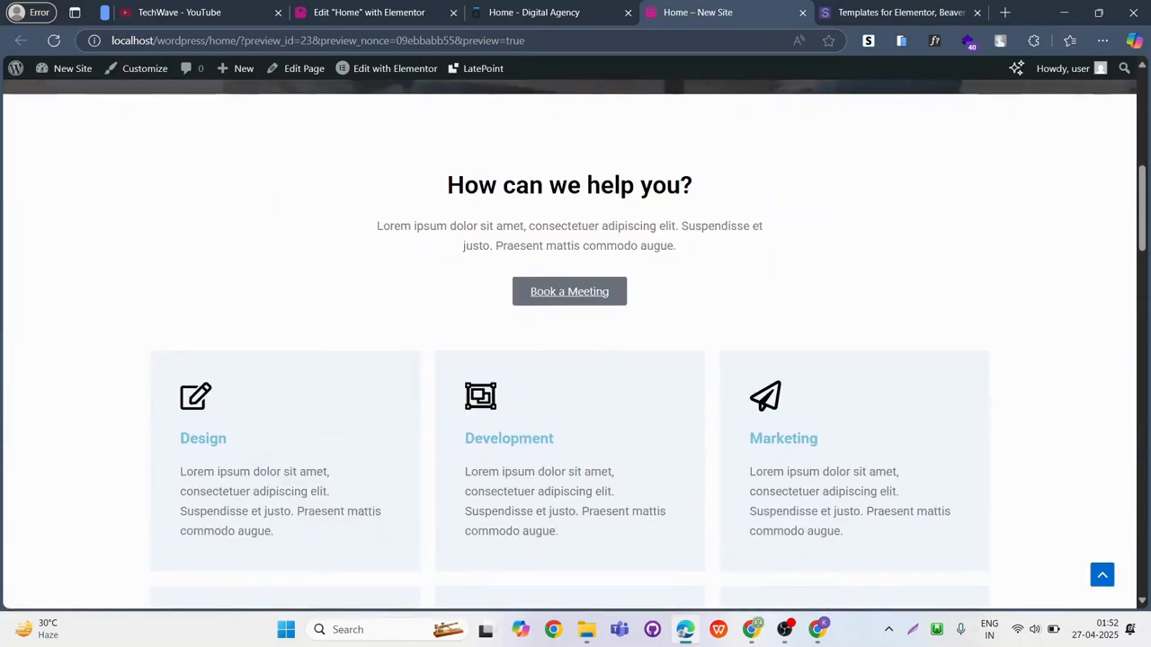
scroll(580, 264, "down", 15)
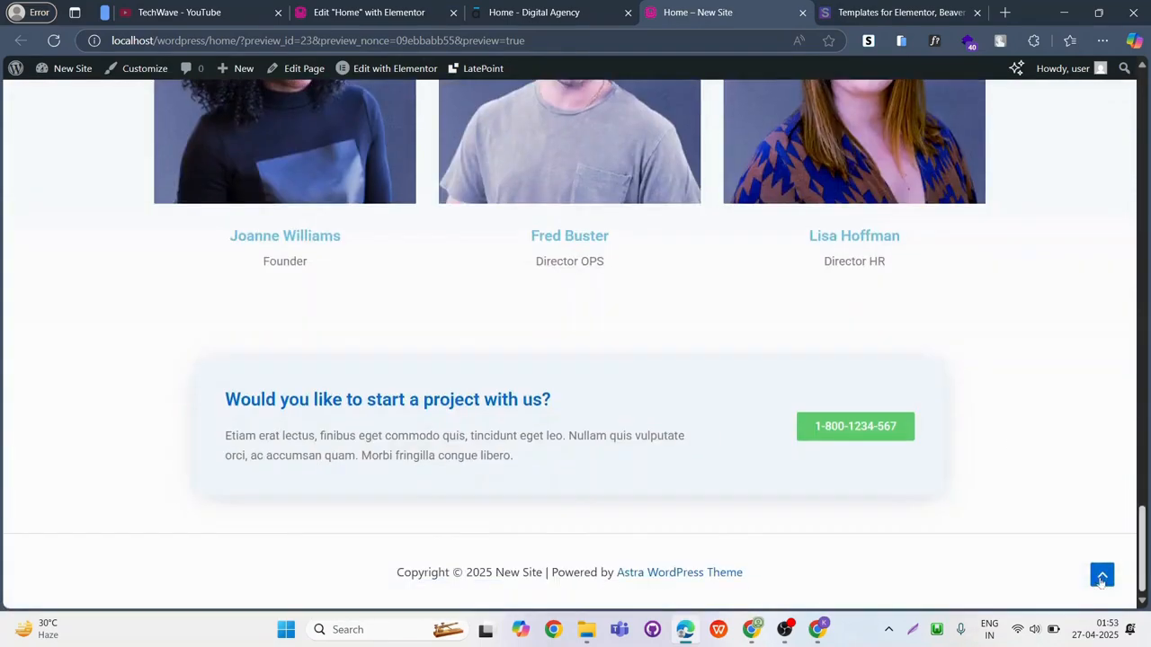
left_click(1101, 581)
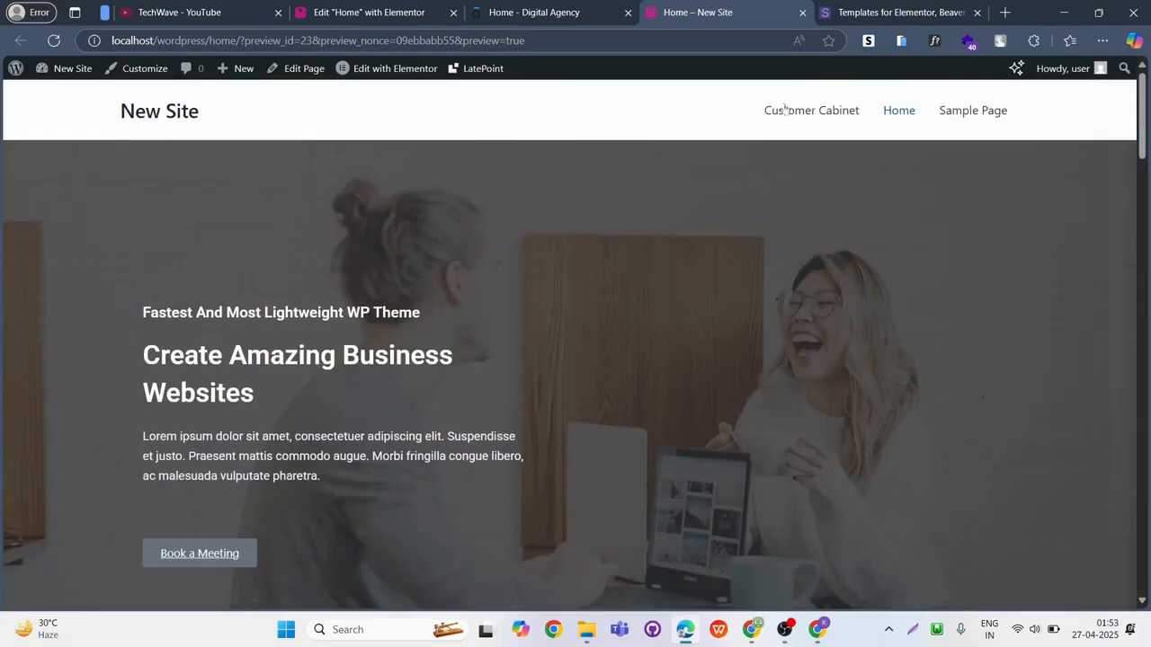
Preview the Home page again, check its sections down to the footer, and return to the top of the page in the editor.
left_click(368, 9)
scroll(591, 455, "up", 20)
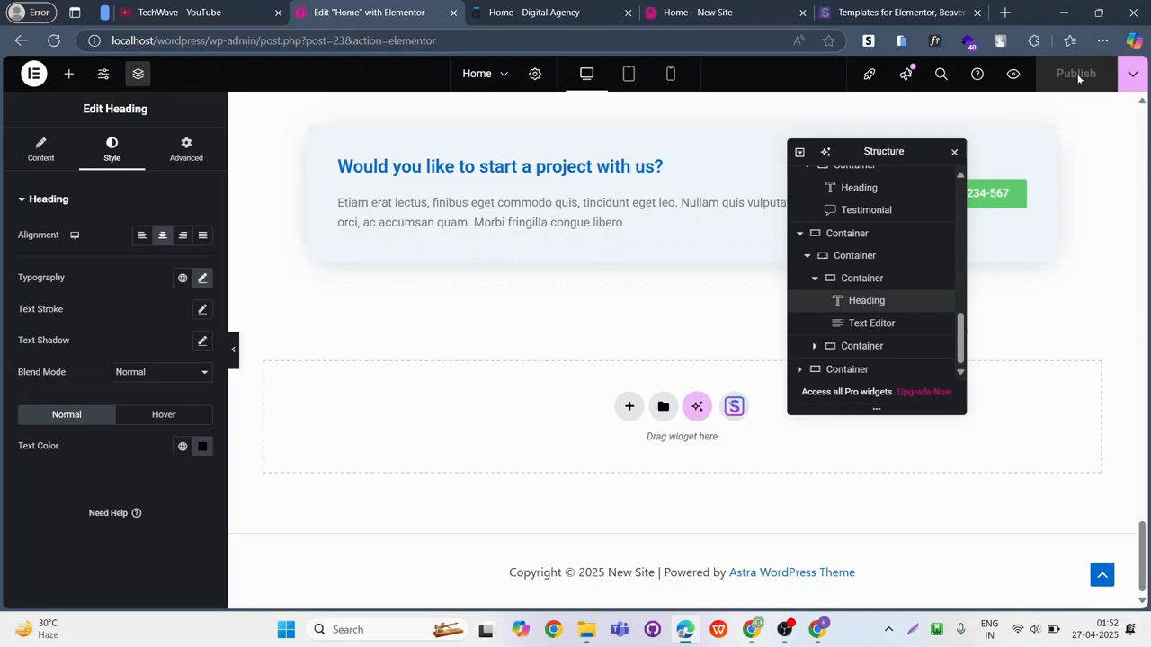
left_click(1013, 75)
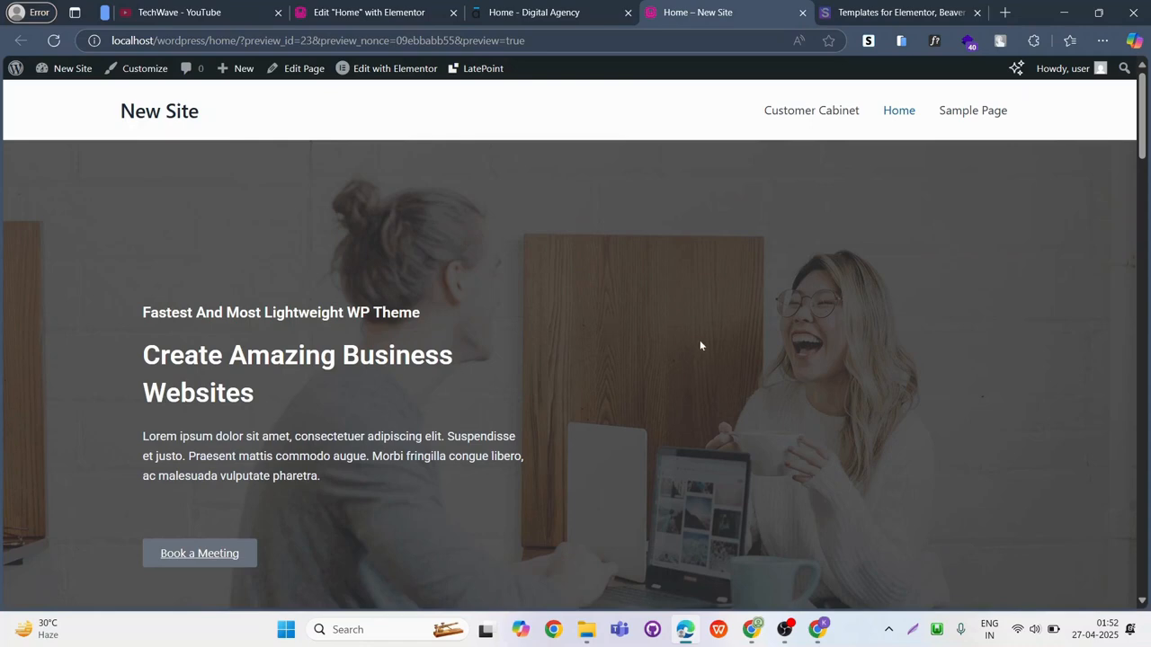
scroll(701, 342, "down", 6)
scroll(670, 269, "down", 15)
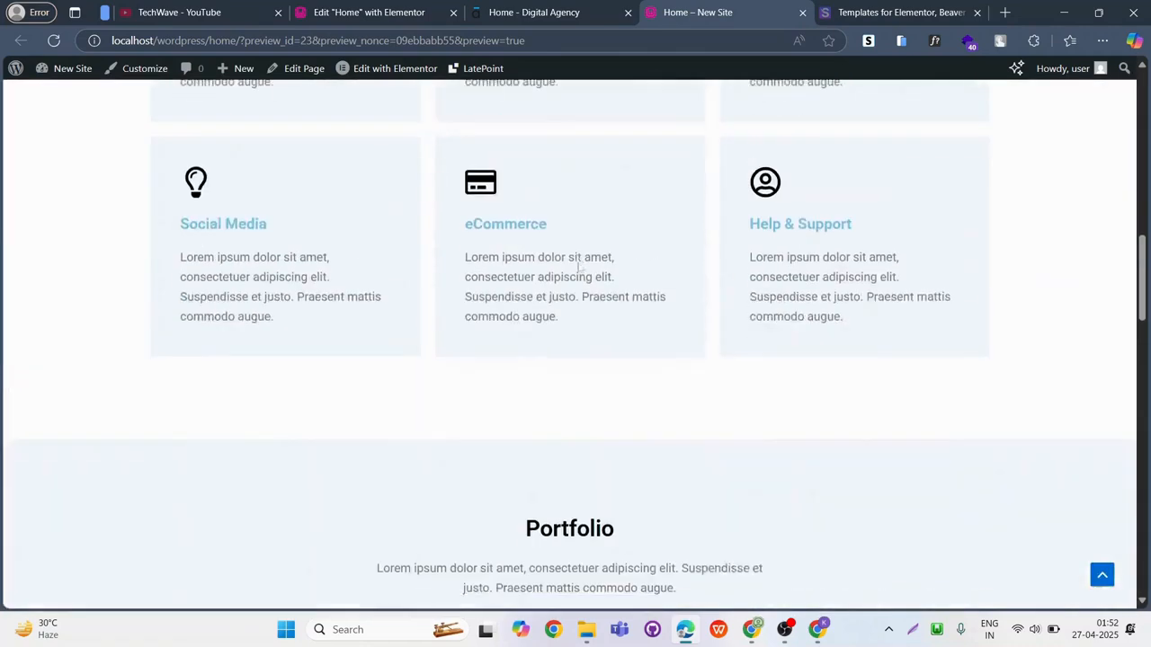
scroll(580, 266, "down", 3)
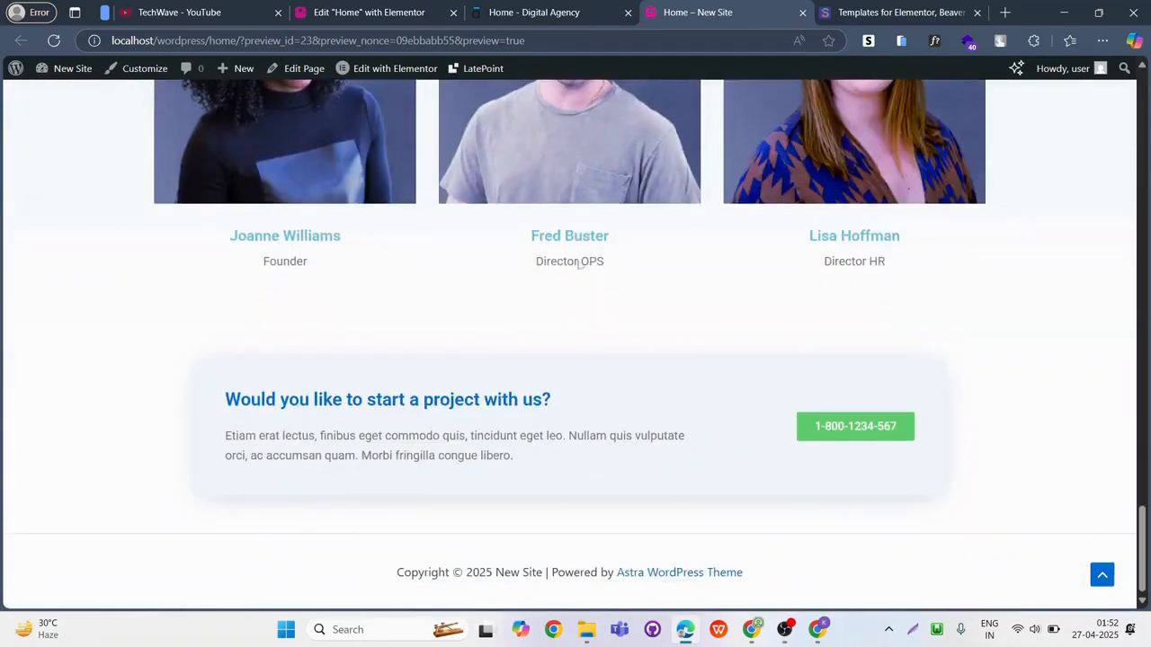
left_click(1101, 576)
left_click(365, 12)
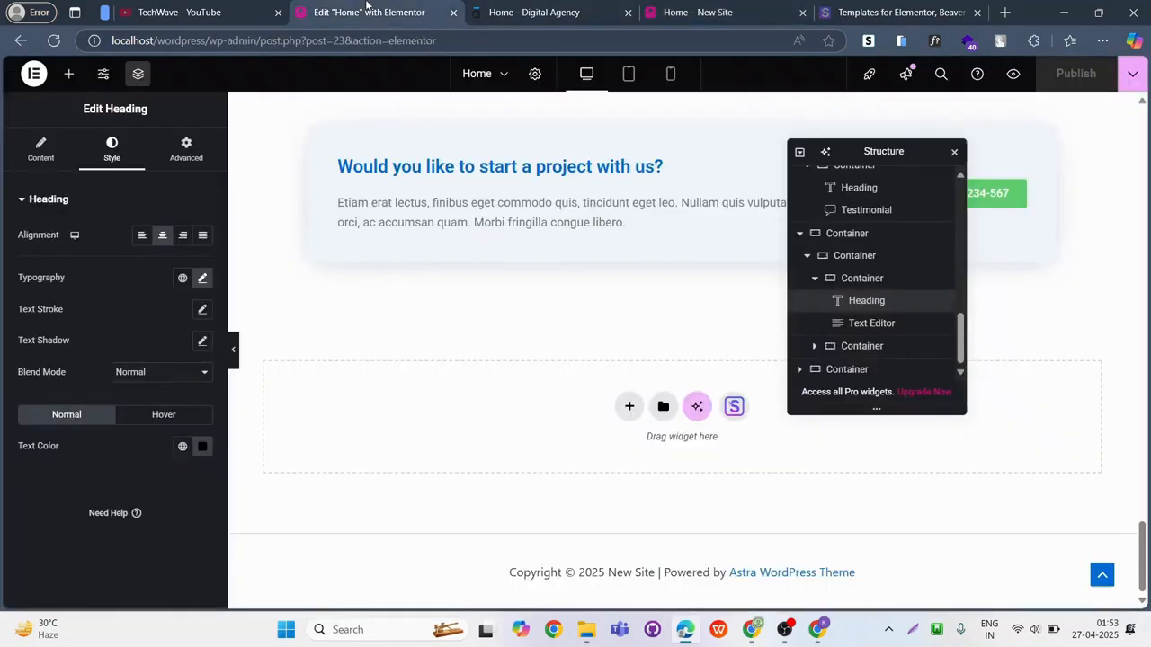
scroll(591, 457, "up", 5)
scroll(551, 334, "up", 5)
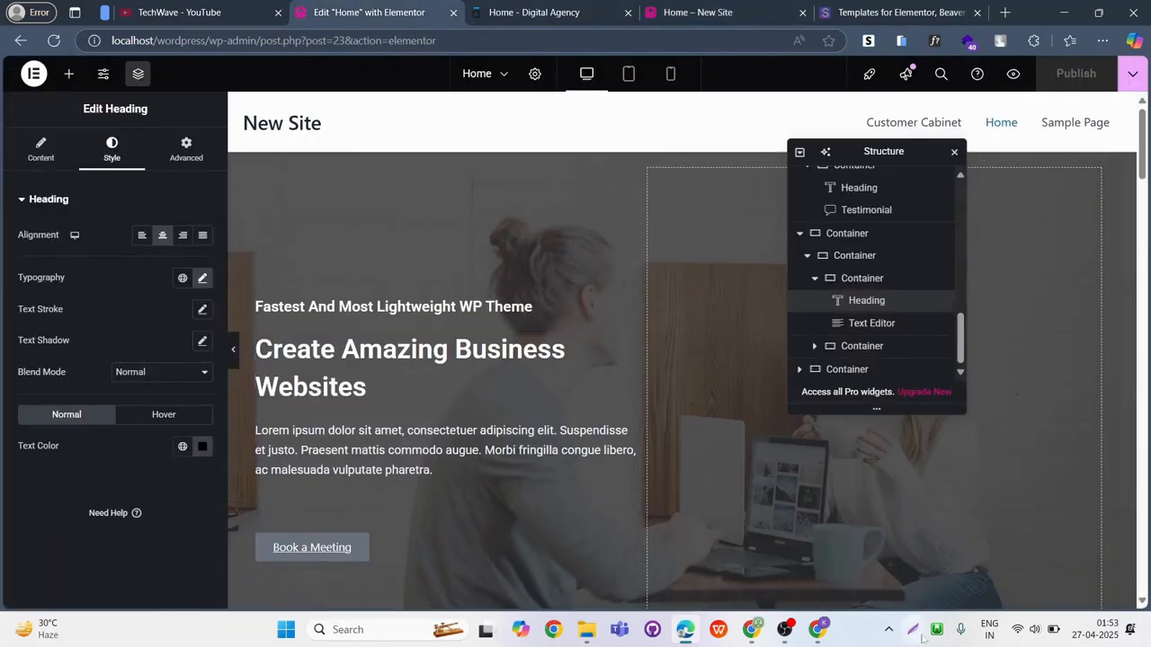
key("super+shift+s")
left_click_drag(561, 51, 693, 100)
left_click(684, 111)
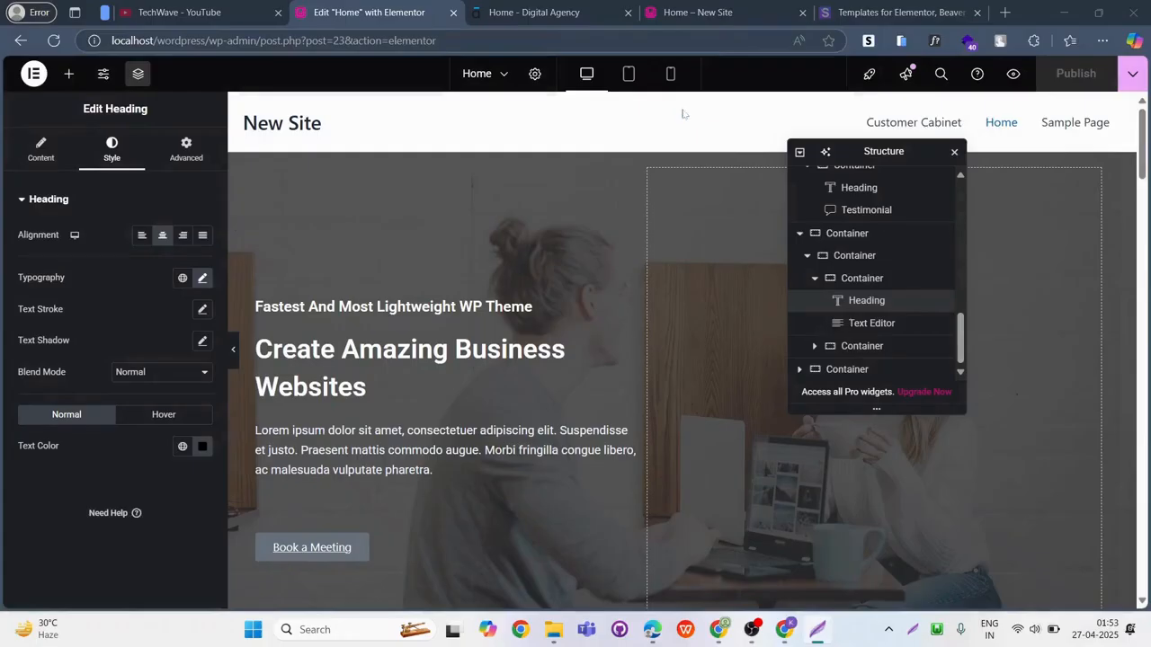
Switch the Home page editor to the mobile view and move the Structure window off the page preview.
left_click(671, 74)
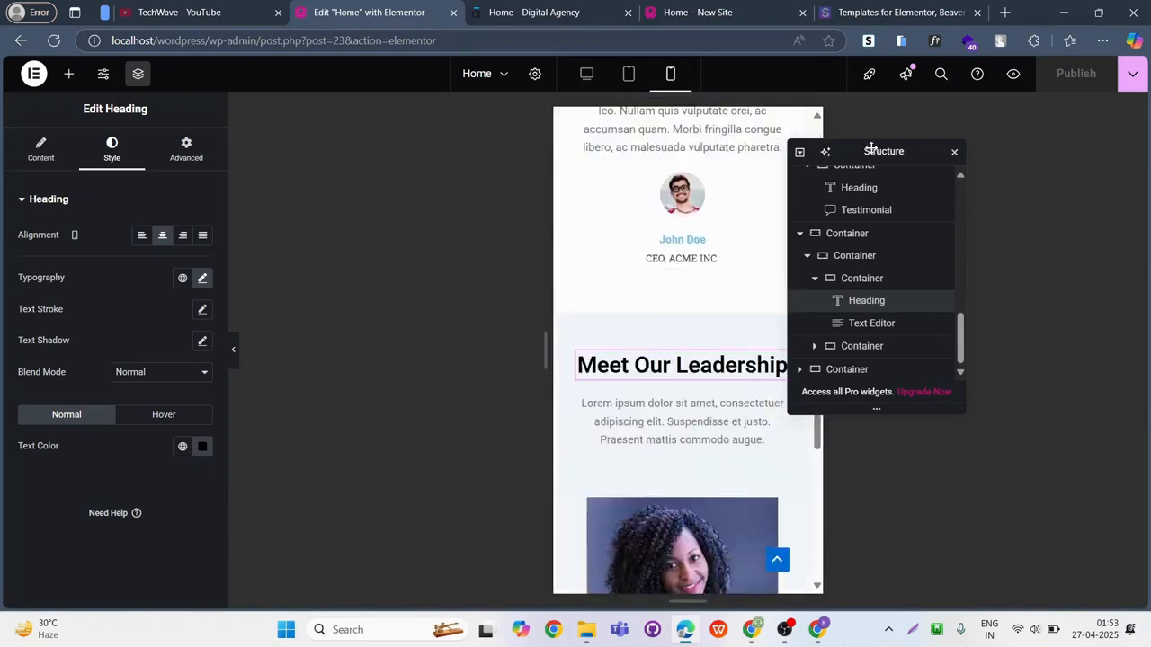
left_click_drag(872, 148, 969, 153)
scroll(659, 312, "up", 15)
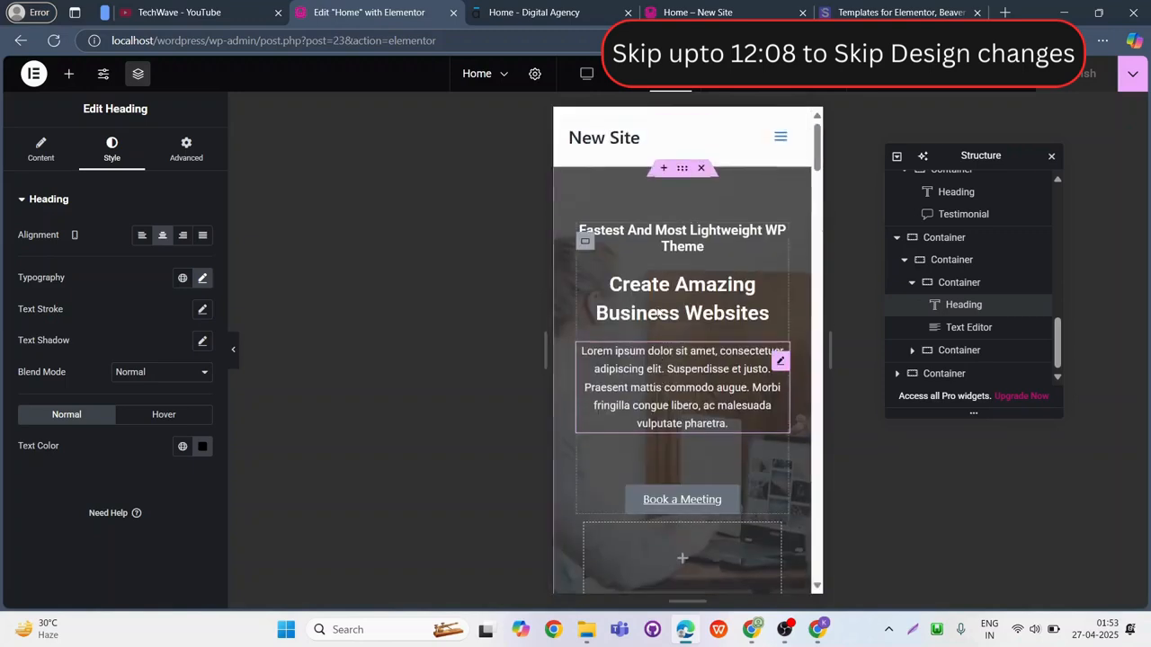
Set the "How can we help you?" heading's mobile font size to 25 px.
scroll(702, 383, "down", 6)
left_click(761, 258)
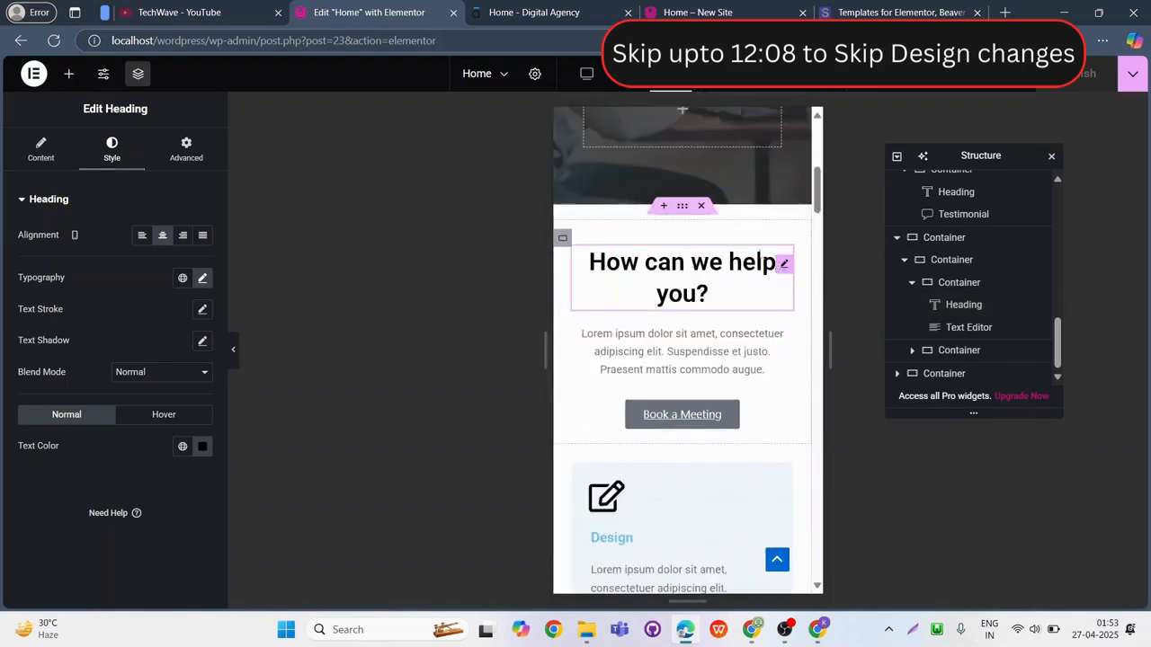
left_click(202, 278)
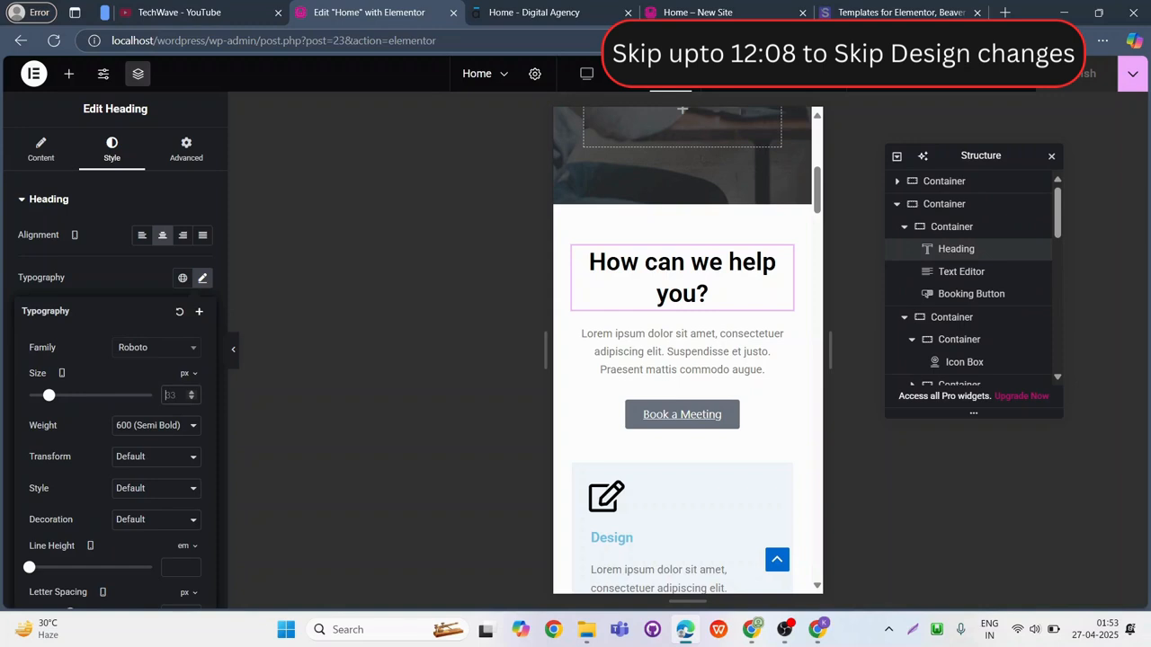
type("20")
key("Up")
key("Up")
key("Up")
key("Up")
key("Up")
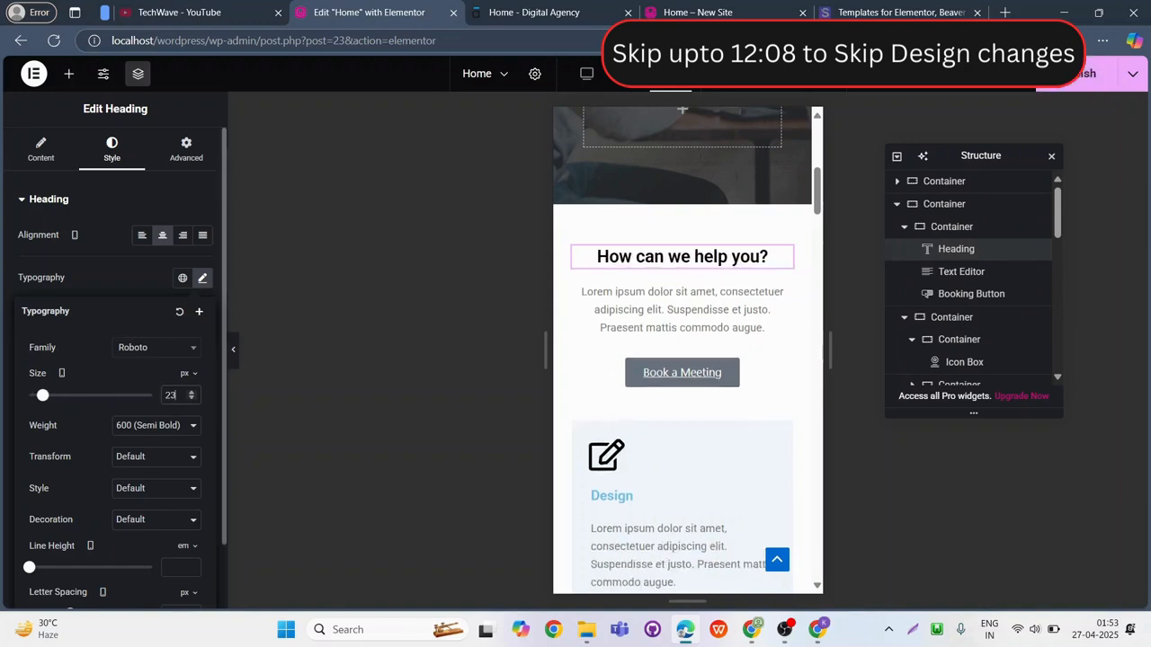
Set the Portfolio heading's font size for mobile to 20 px.
scroll(688, 360, "down", 15)
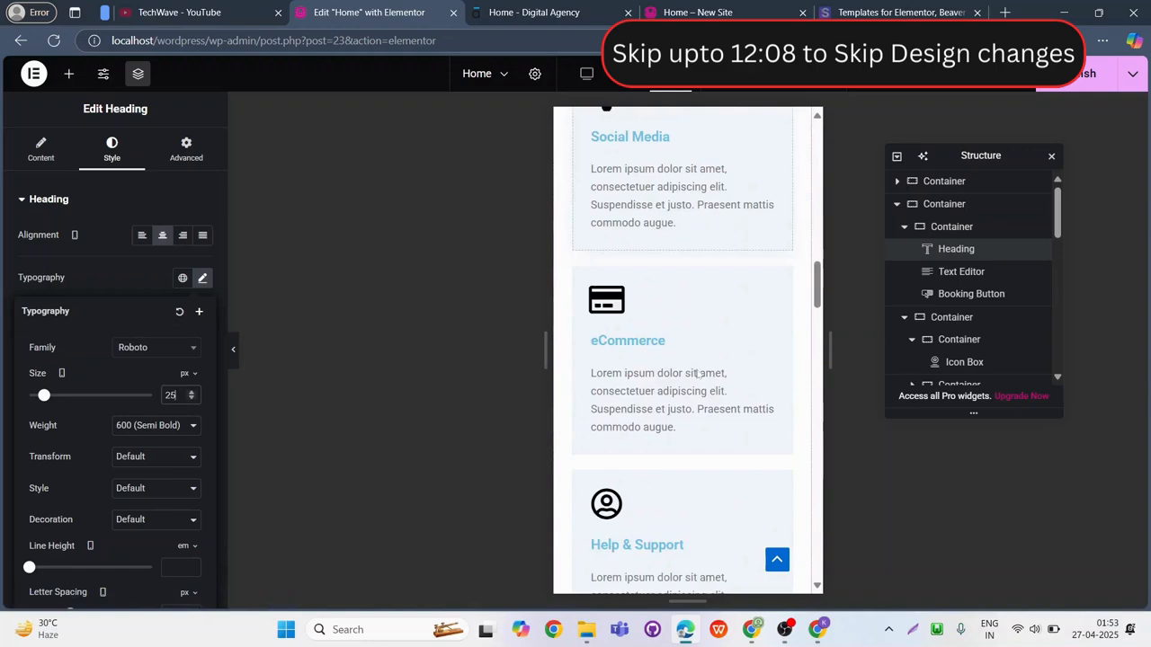
left_click(719, 318)
left_click(203, 278)
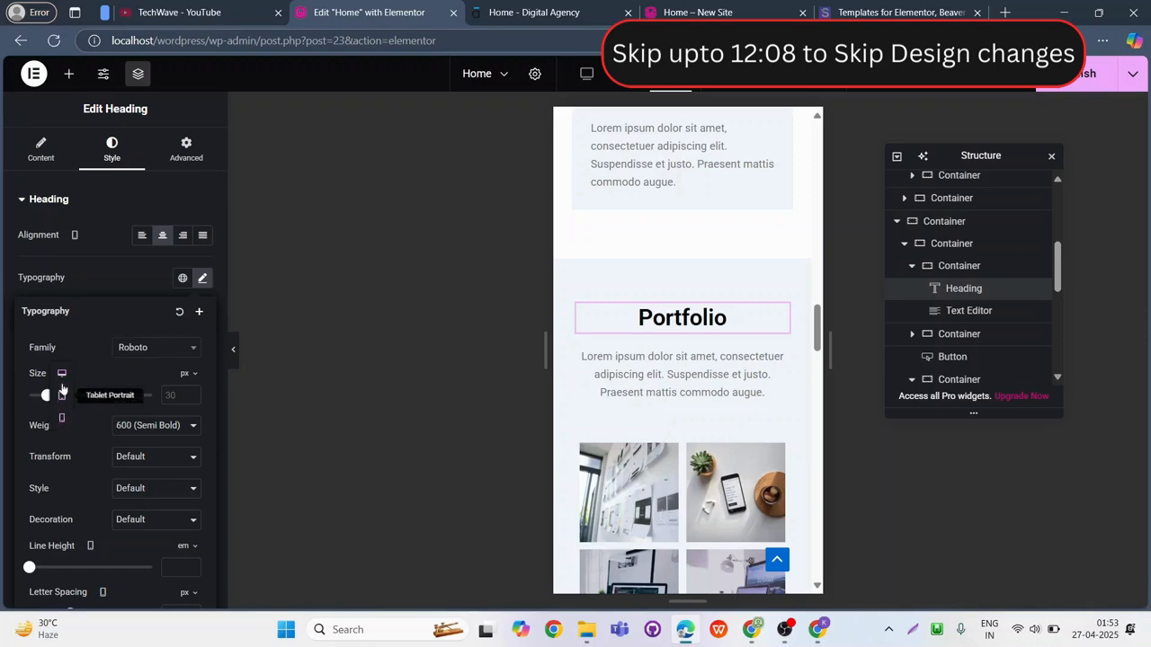
left_click(61, 374)
left_click(62, 416)
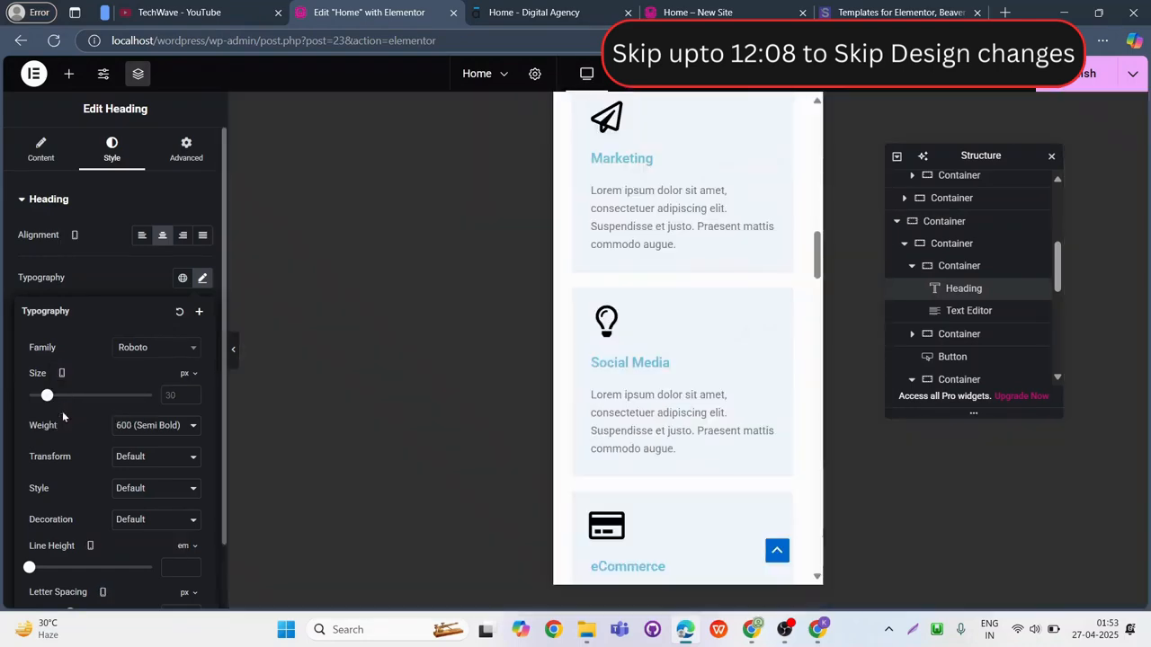
Set the "Our Customers" heading's mobile font size to 20 px.
scroll(782, 357, "down", 5)
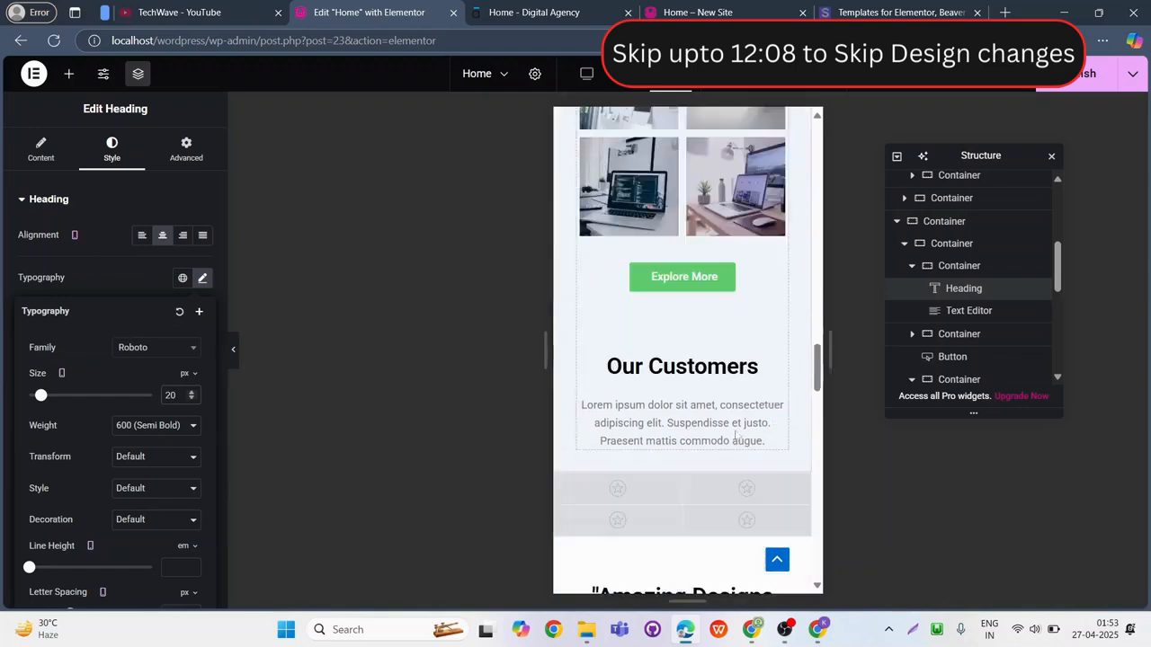
left_click(778, 372)
left_click(203, 278)
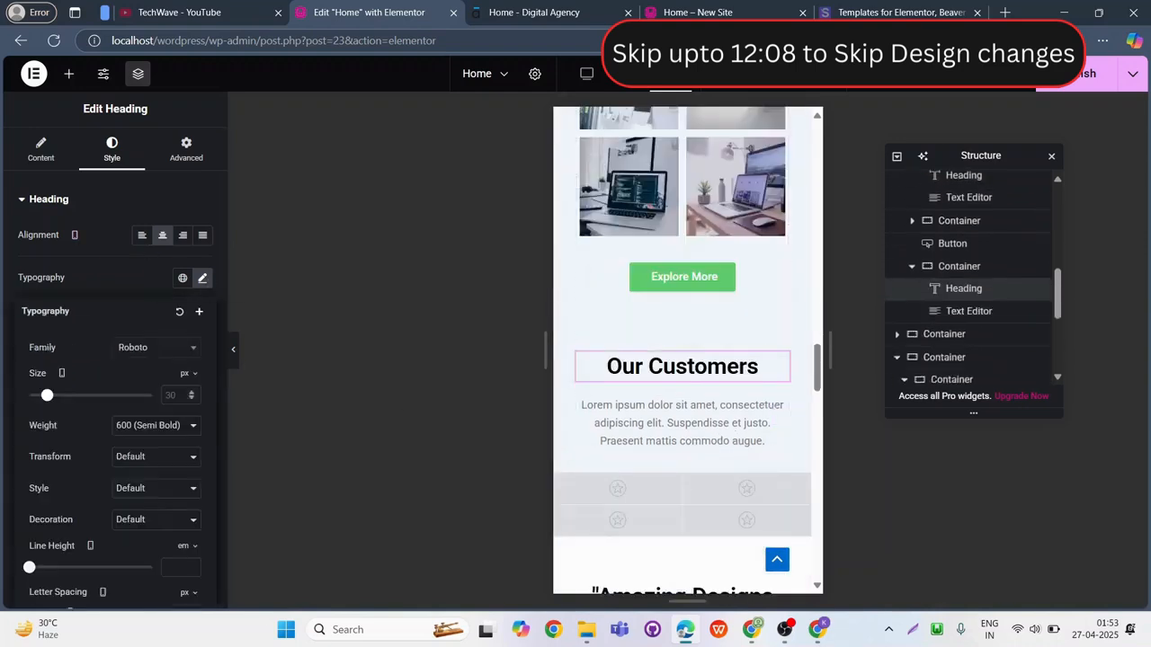
Adjust the mobile font size of the "Amazing Designs and Quality Work!" heading.
scroll(719, 522, "down", 2)
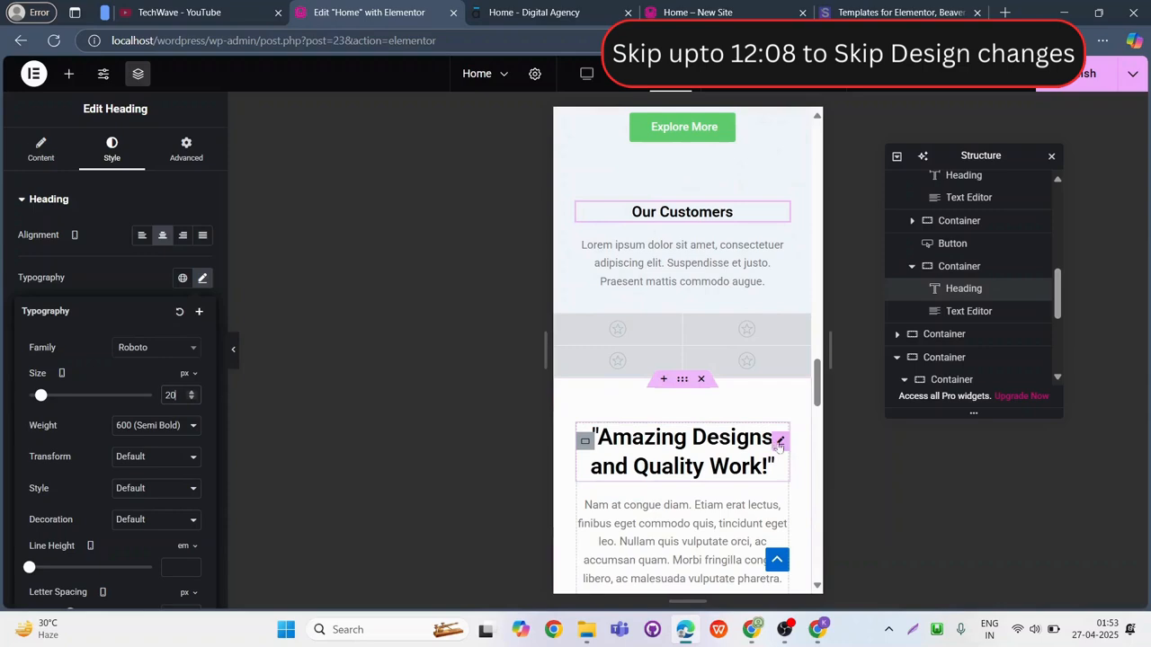
left_click(774, 447)
left_click(202, 278)
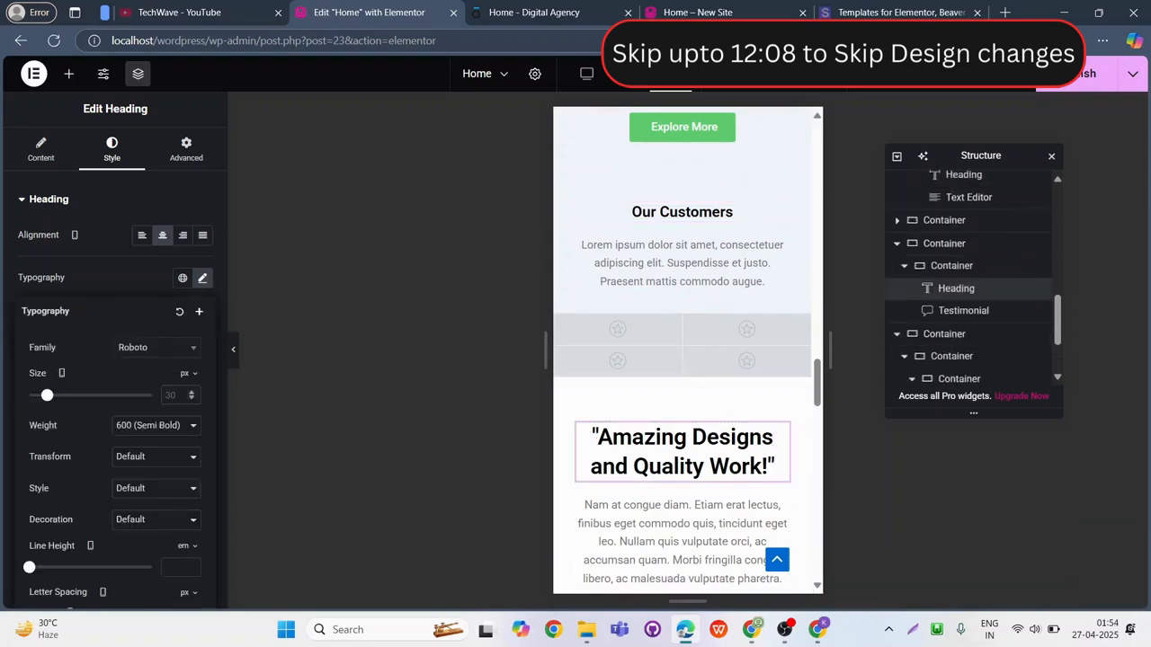
Set the "Meet Our Leadership" heading's mobile font size to 20 px.
scroll(683, 404, "down", 5)
left_click(586, 404)
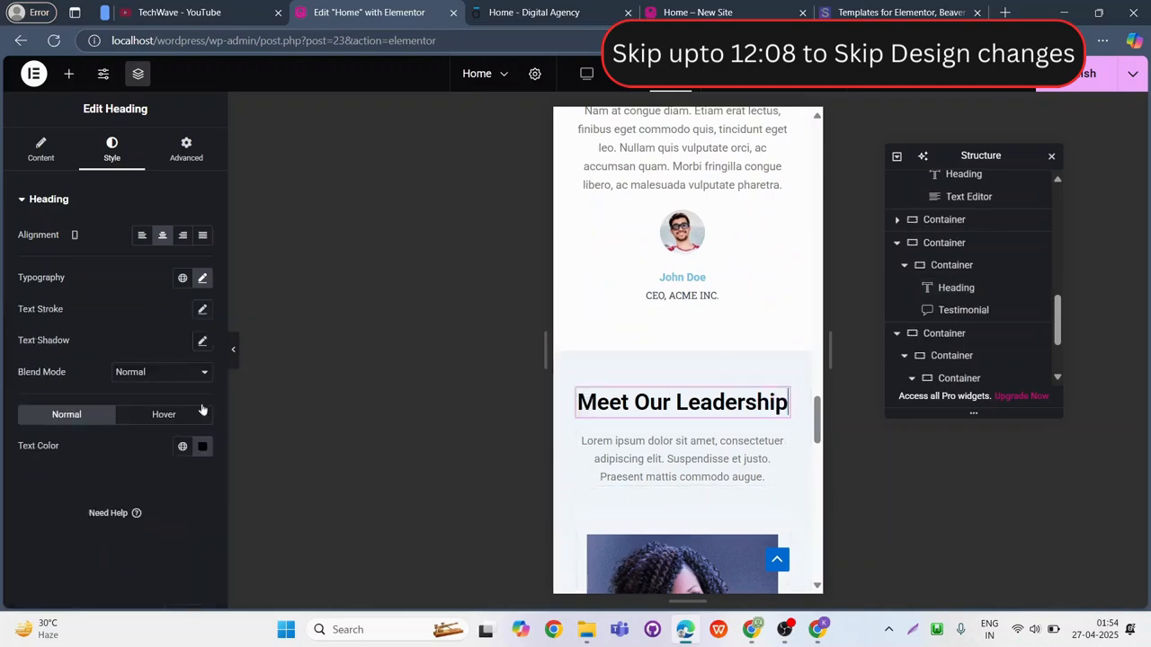
left_click(202, 278)
type("20")
Give the "Would you like to start a project with us?" heading black text and a 20 px mobile font size, and publish the page.
scroll(719, 480, "down", 12)
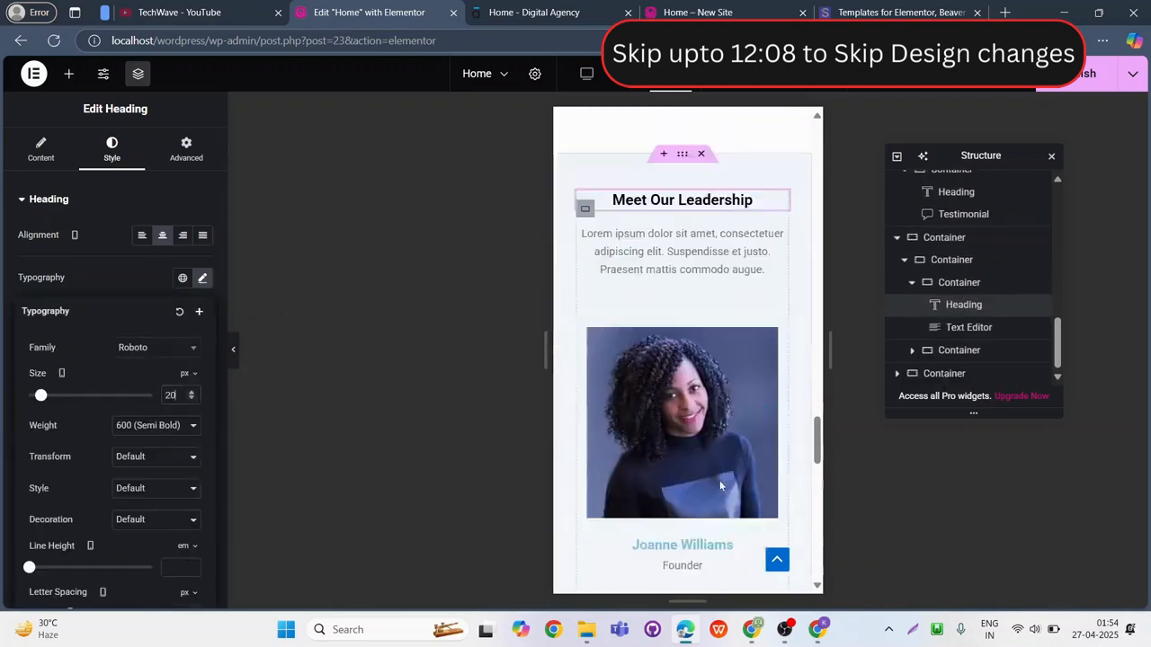
left_click(763, 279)
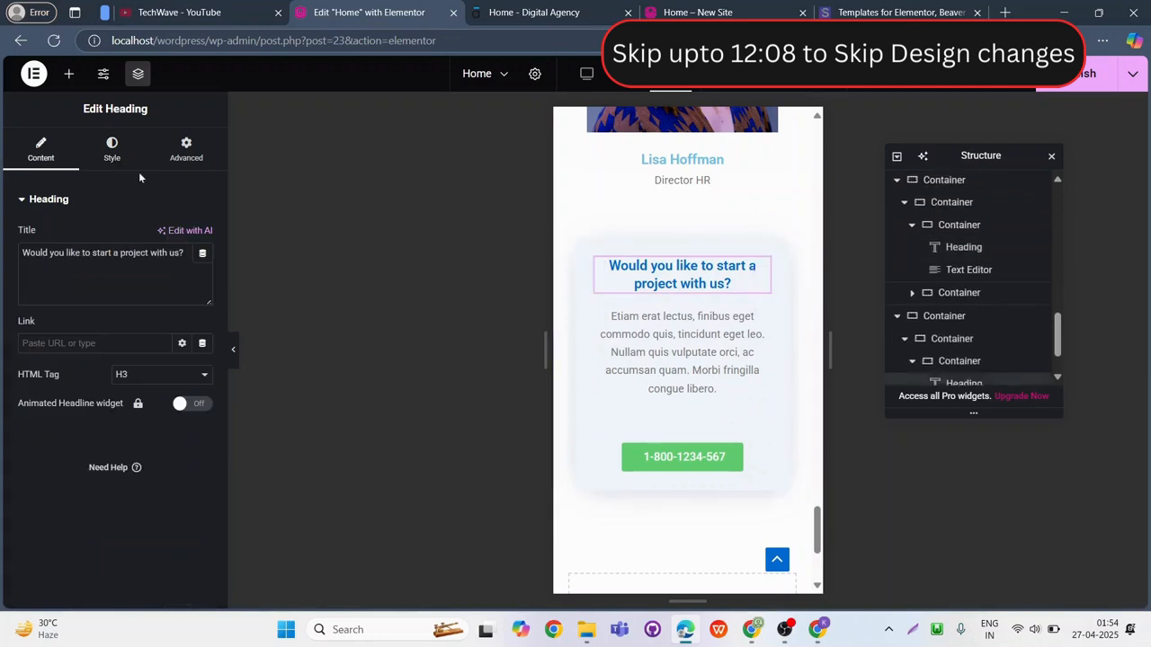
left_click(111, 148)
left_click(202, 446)
left_click(68, 484)
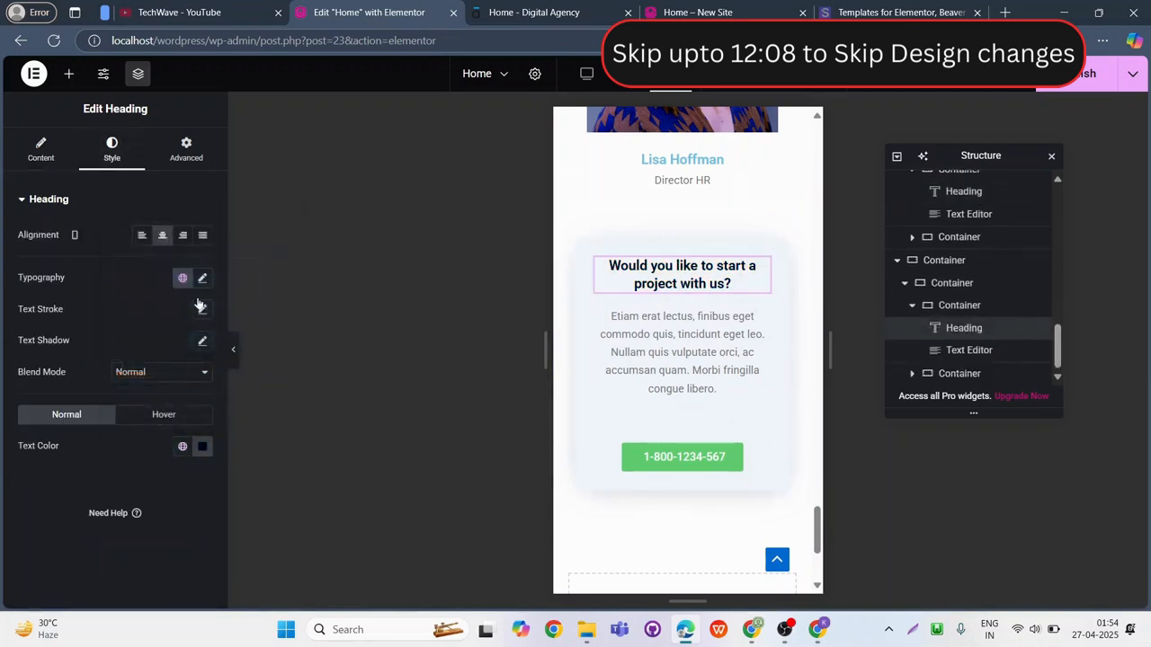
left_click(202, 278)
left_click(172, 395)
type("20")
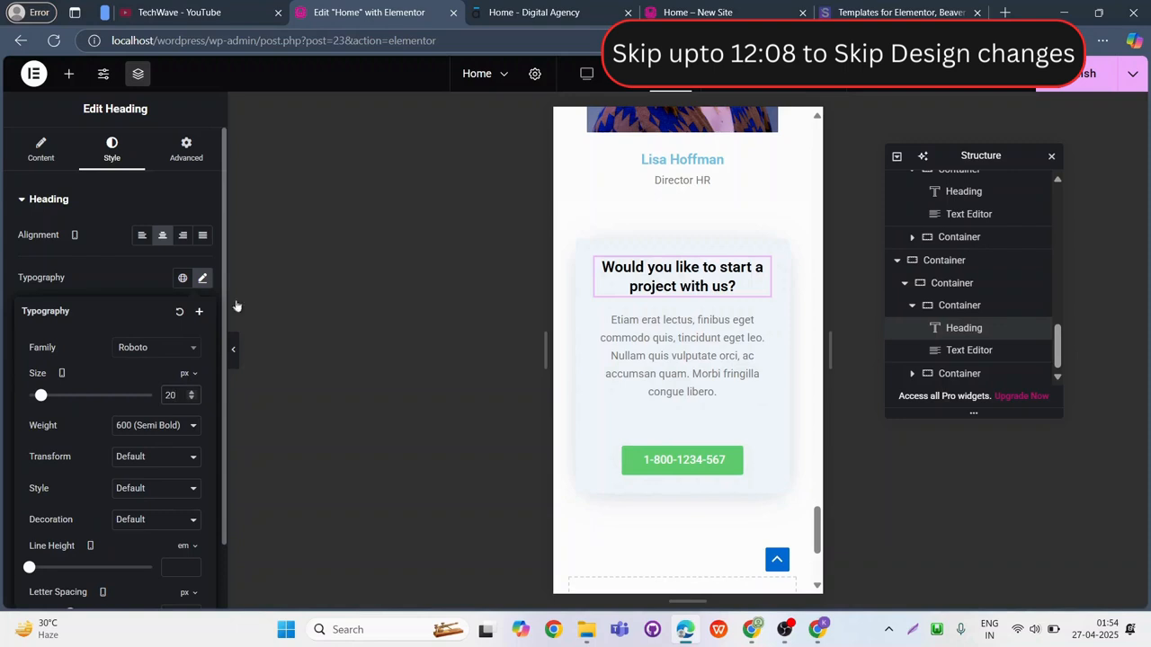
left_click(1077, 78)
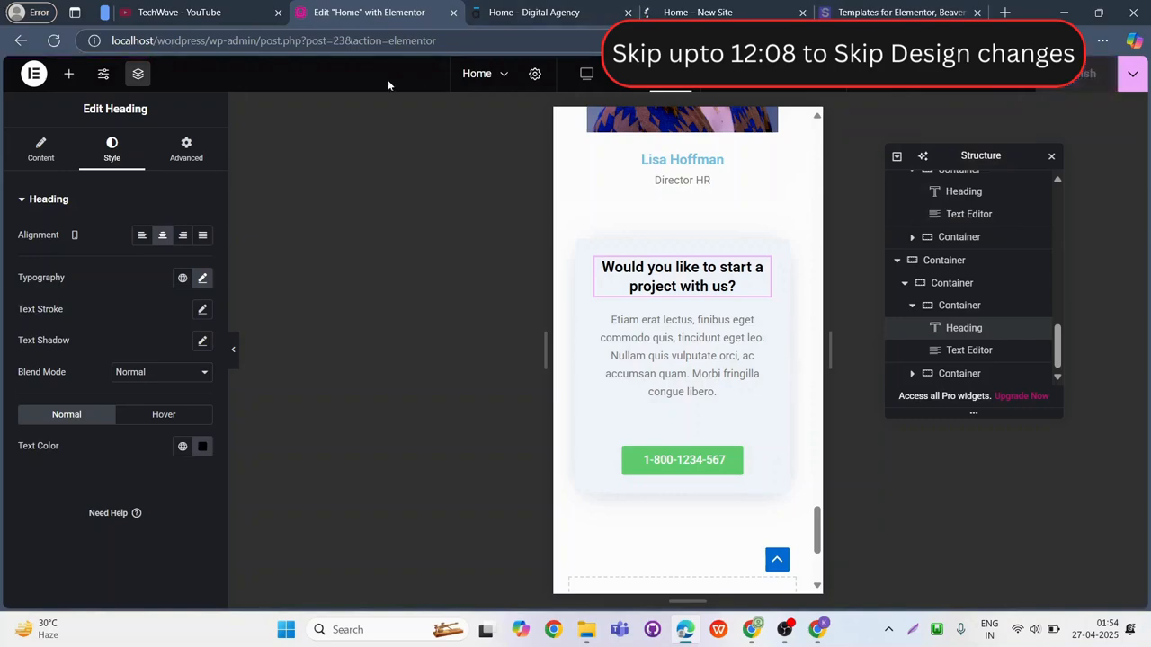
Exit the Elementor editor to WordPress and return to the list of all pages.
left_click(35, 75)
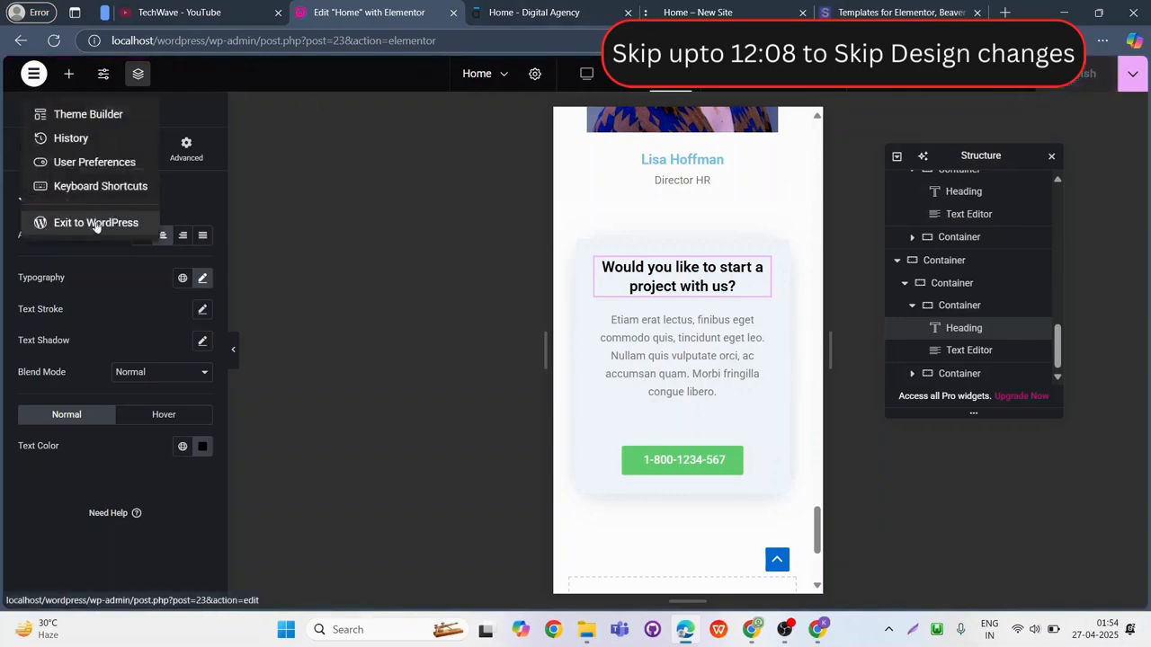
left_click(96, 223)
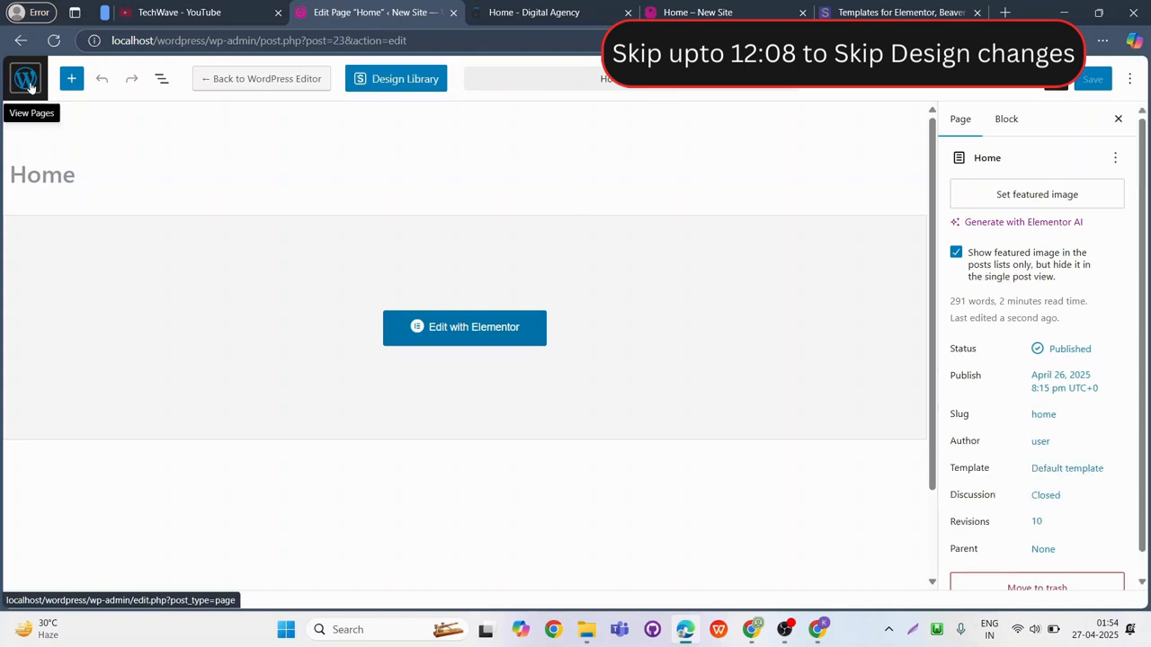
left_click(28, 81)
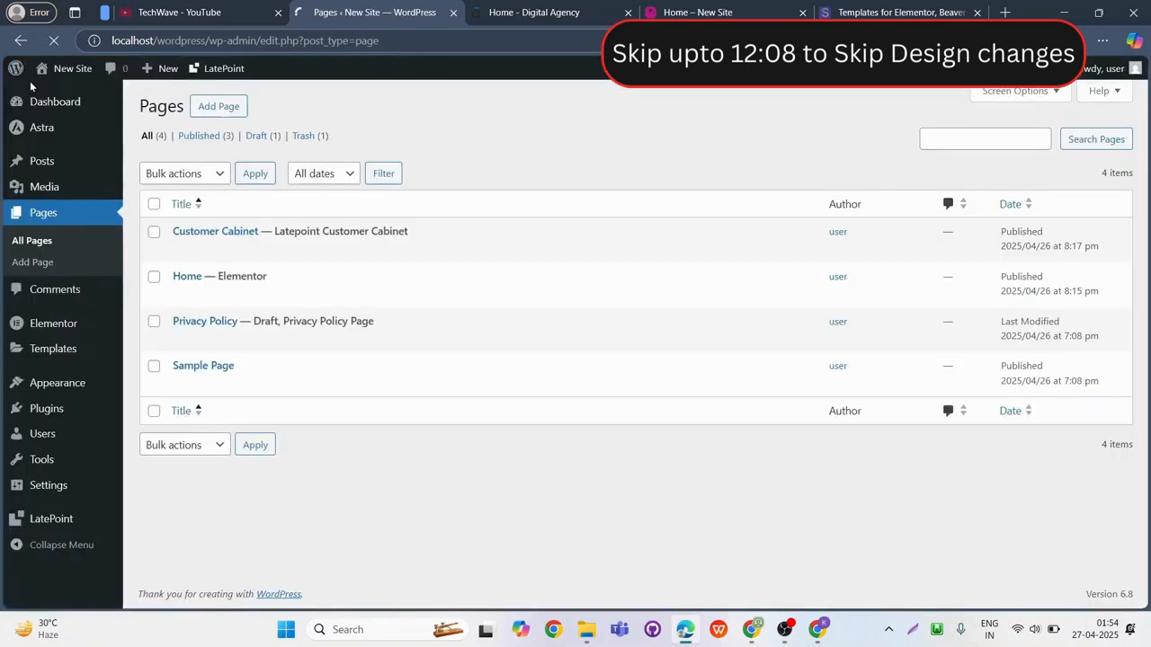
mouse_move(76, 76)
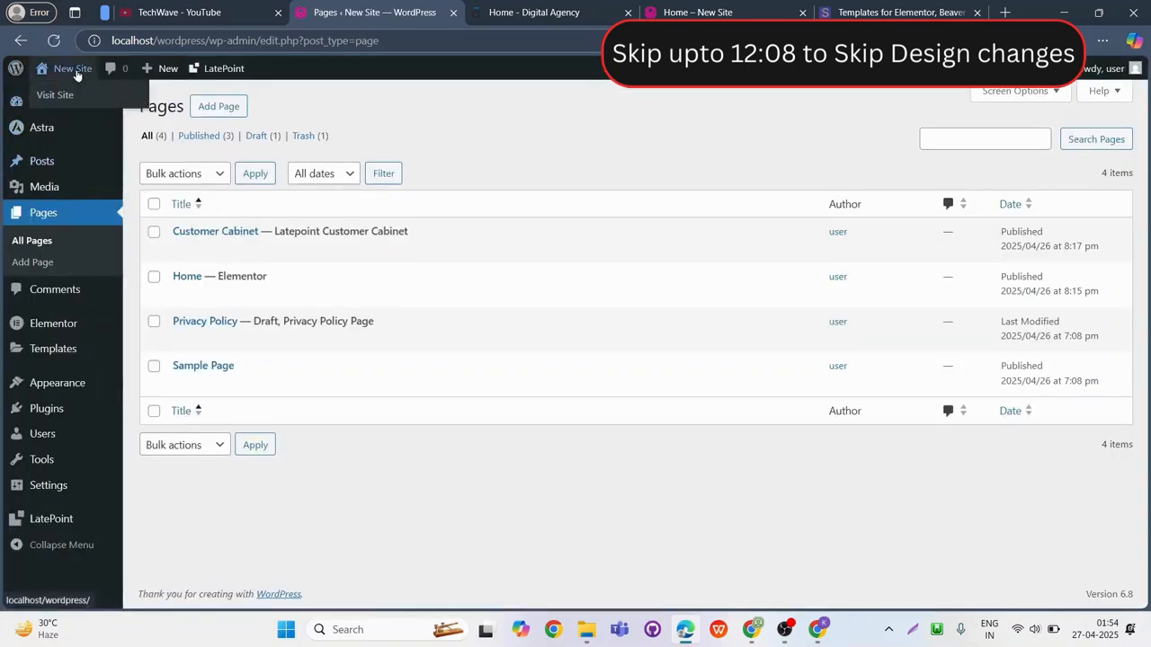
key("super+shift+s")
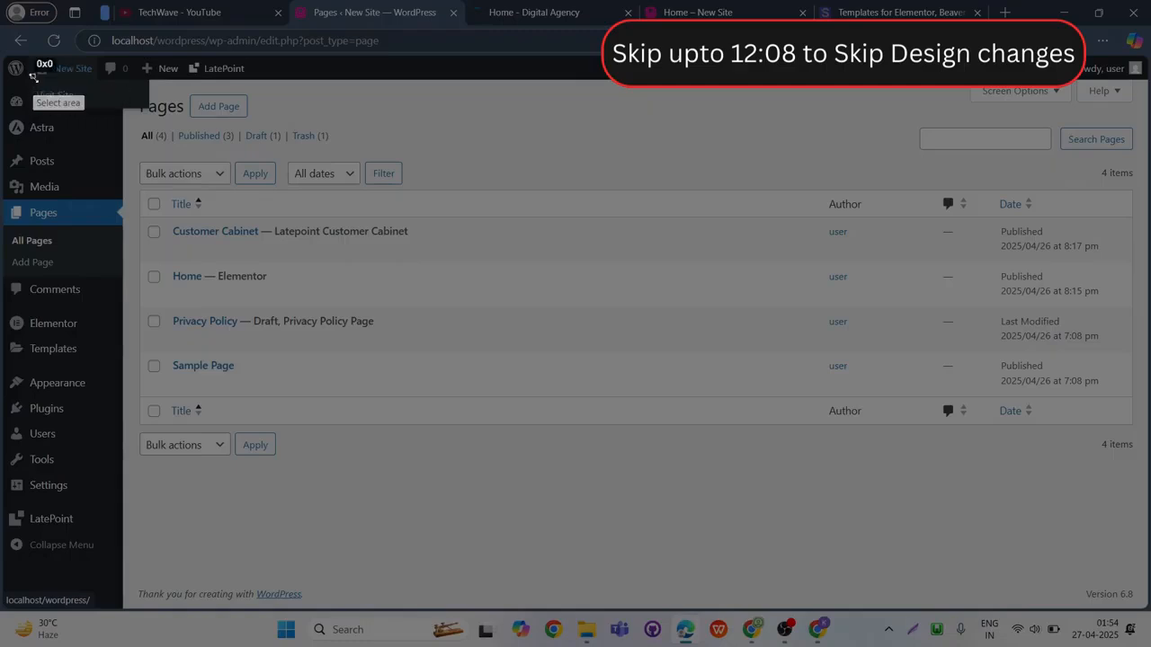
left_click_drag(33, 76, 132, 117)
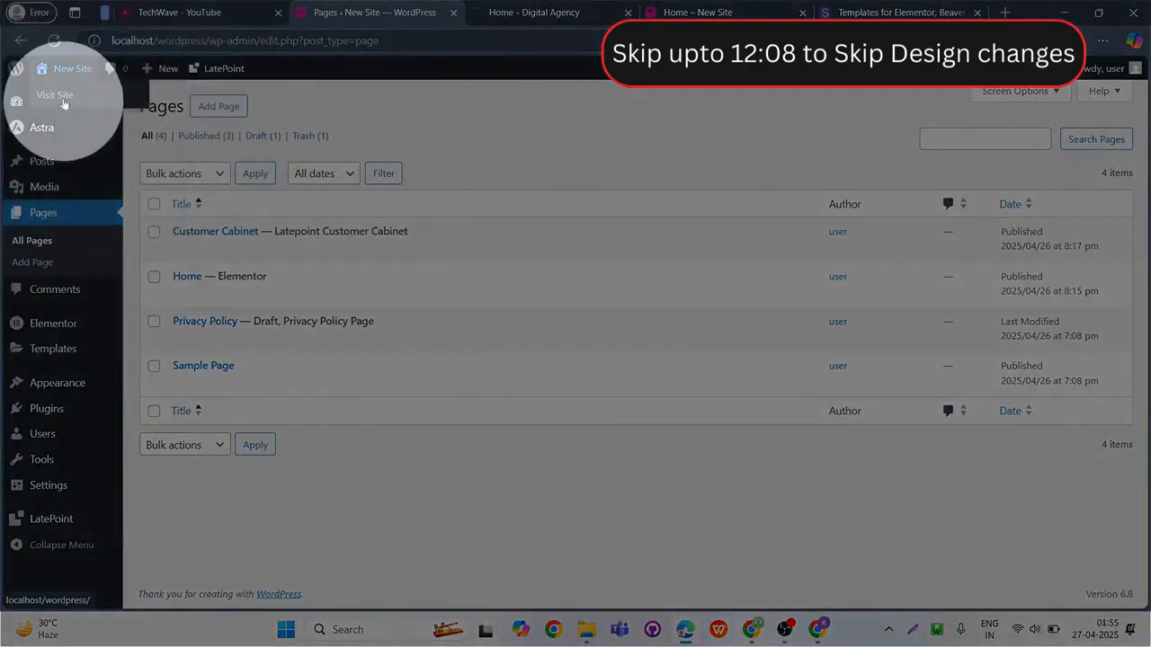
Visit the live site and review the published Home page from top to bottom.
left_click(61, 101)
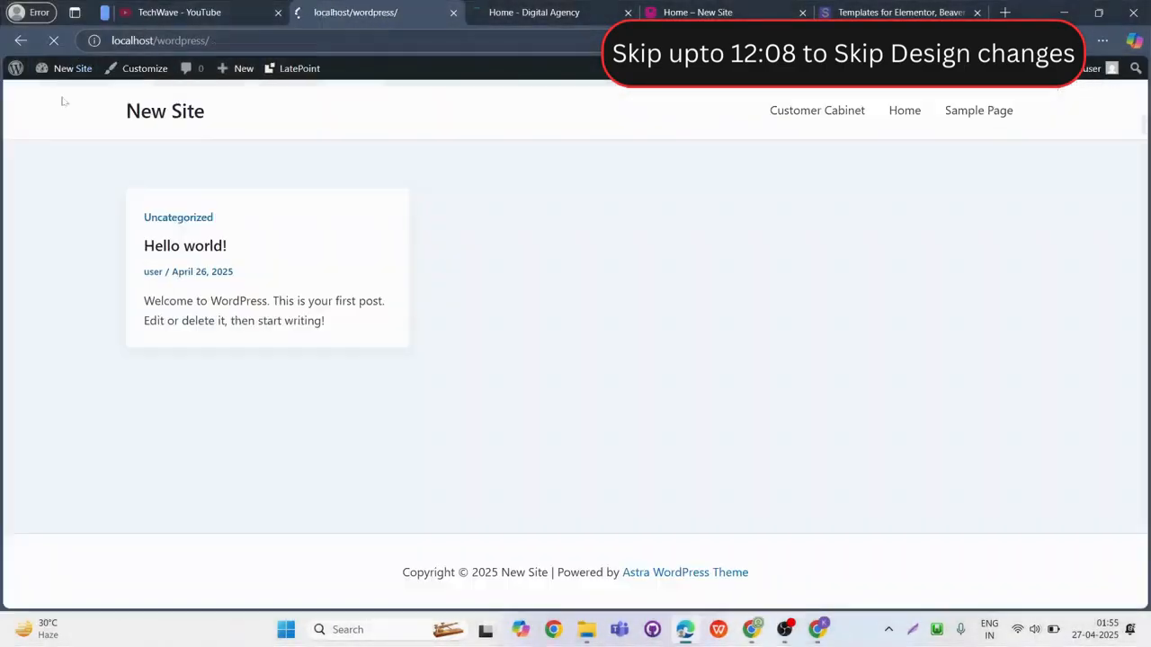
left_click(904, 111)
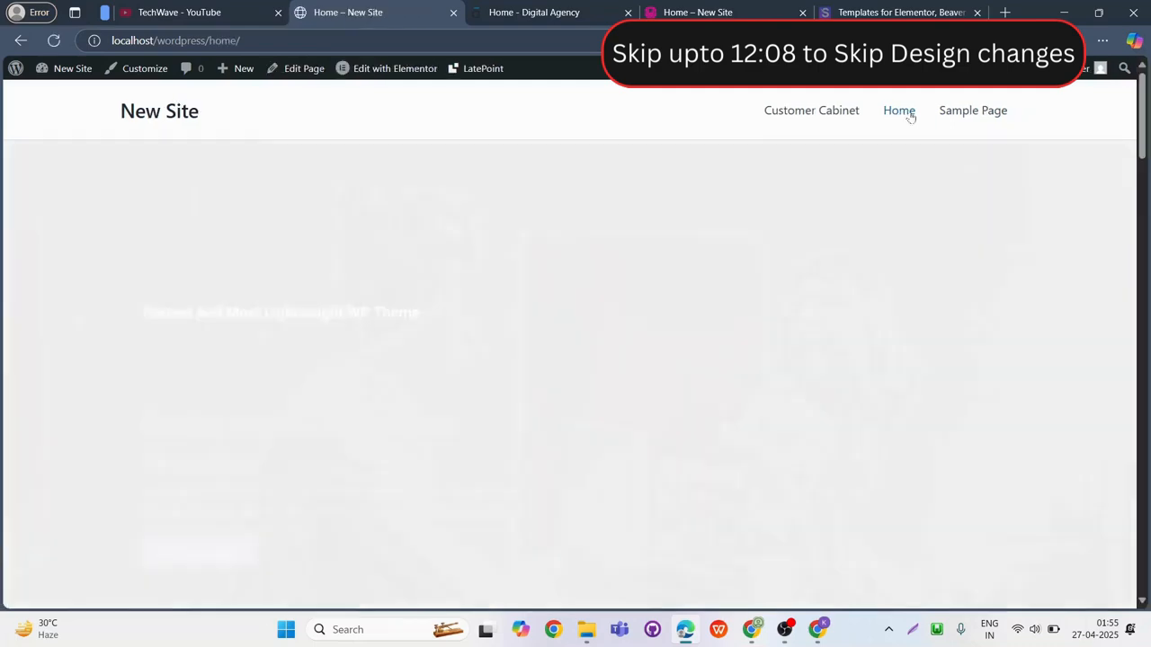
scroll(635, 326, "down", 10)
scroll(635, 325, "down", 10)
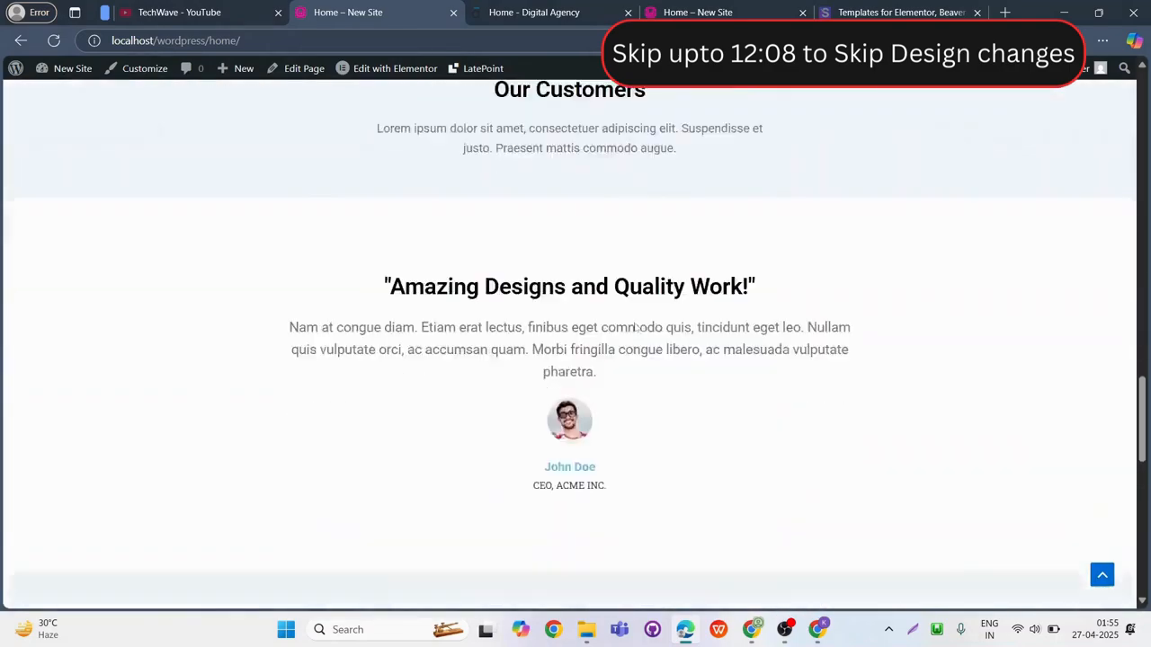
scroll(634, 333, "up", 15)
scroll(632, 319, "up", 6)
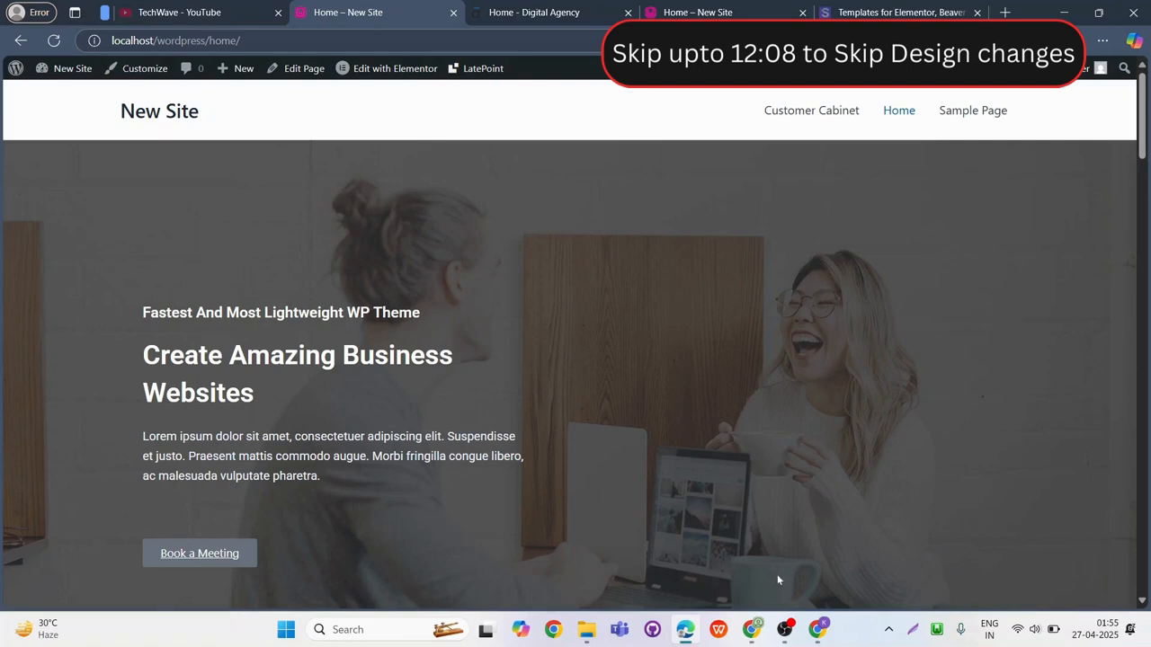
left_click(790, 632)
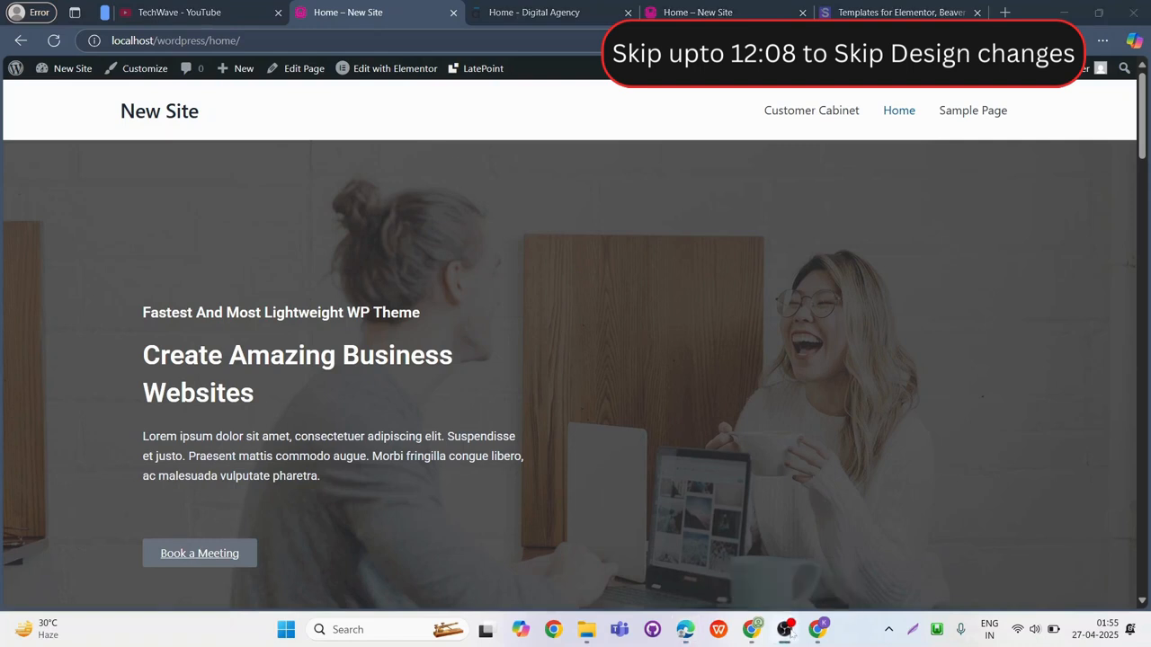
left_click(729, 16)
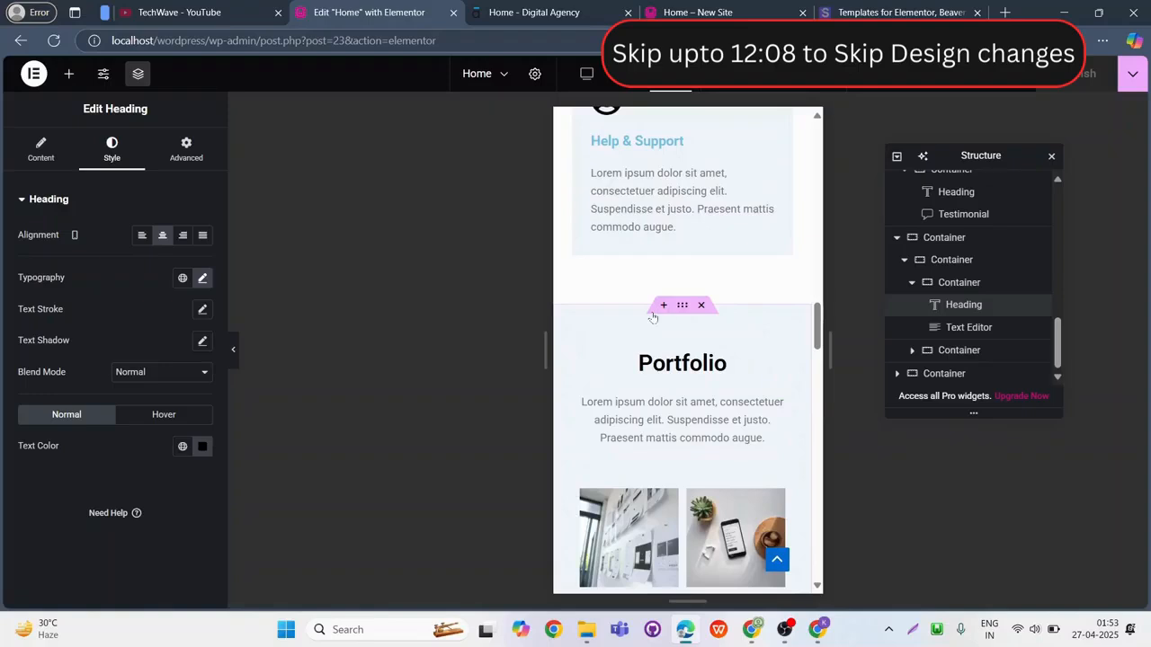
Set the "How can we help you?" heading's mobile font size to 25 px.
scroll(683, 360, "up", 10)
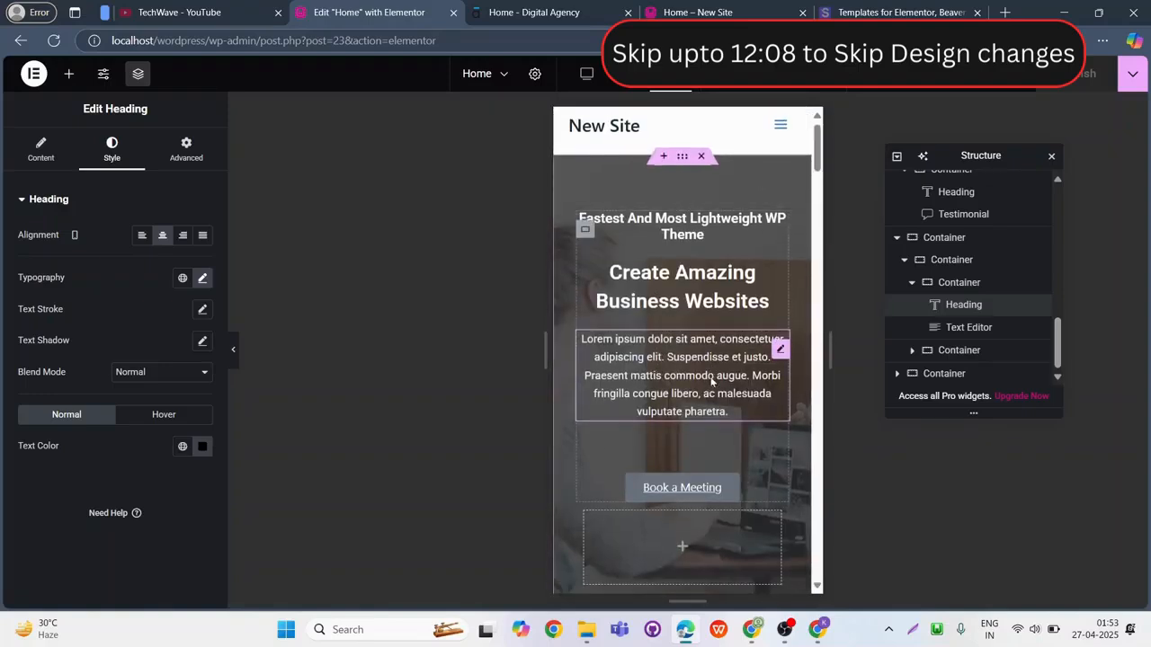
scroll(711, 381, "down", 5)
left_click(781, 264)
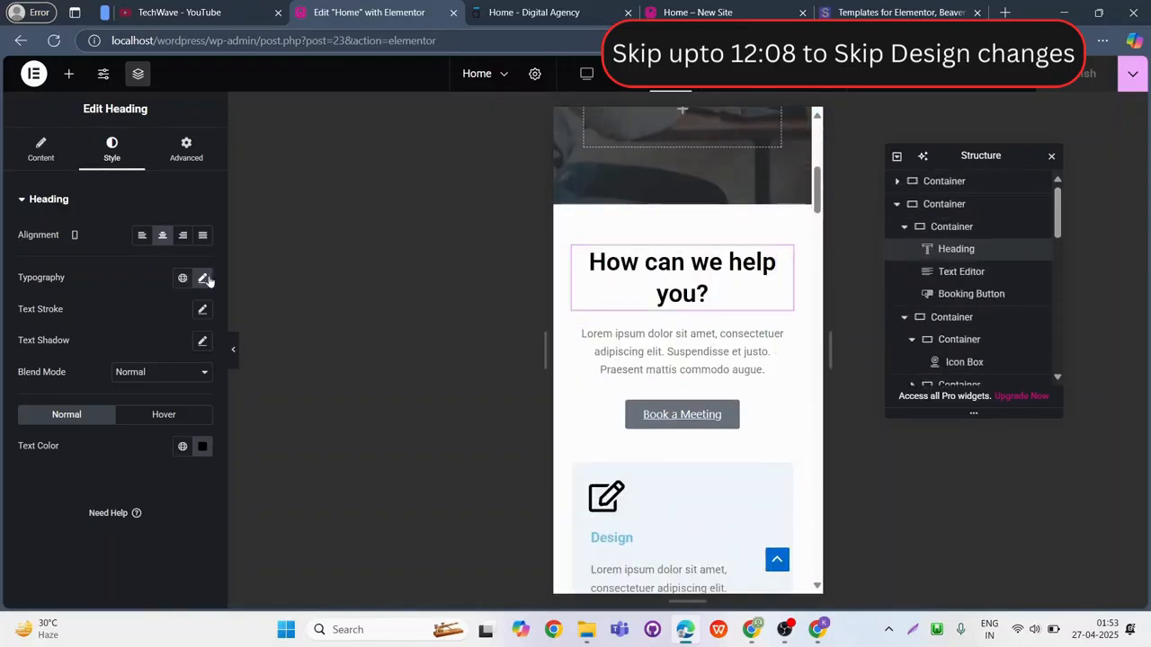
left_click(202, 278)
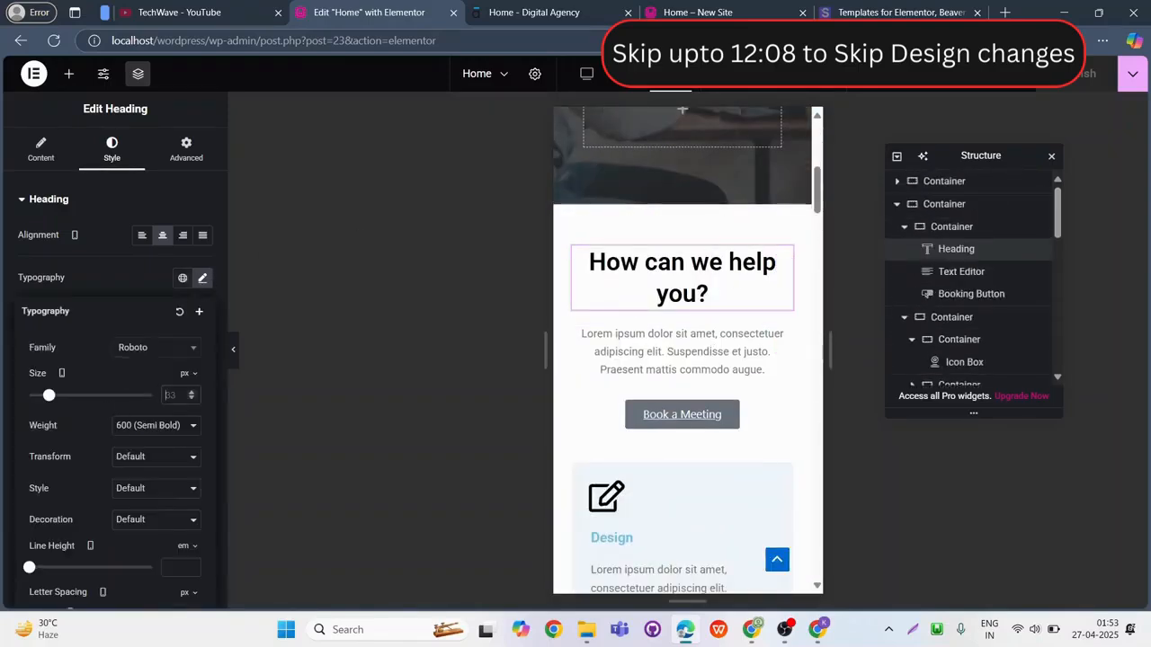
type("25")
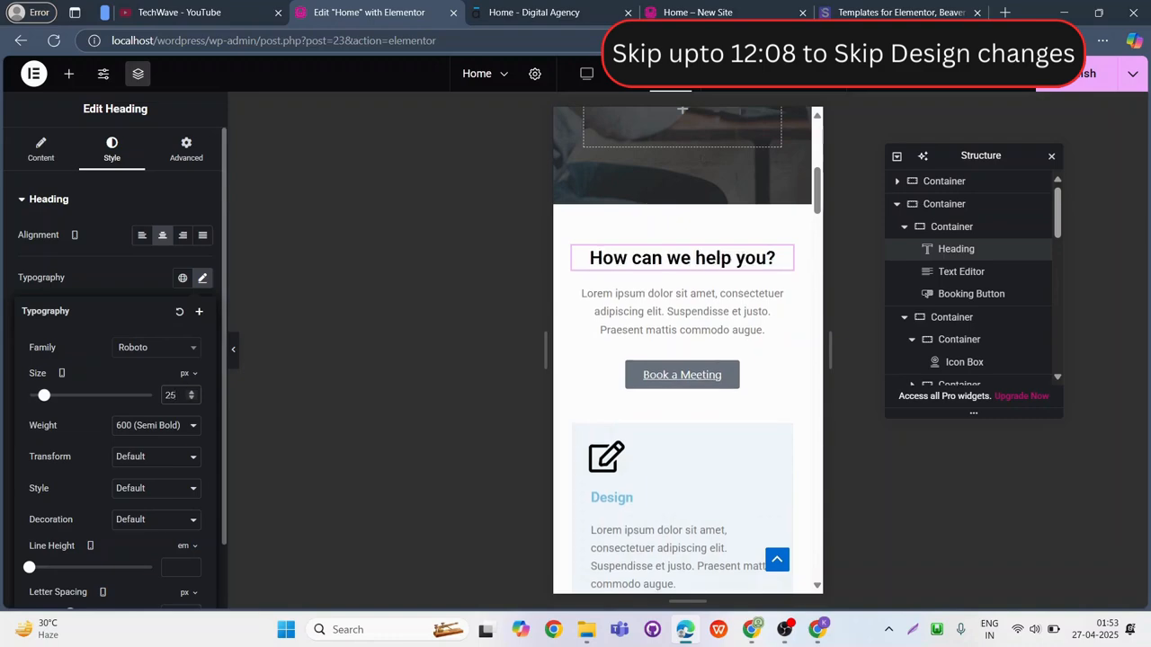
Set the "Portfolio" heading's font size to 20 px for the mobile layout.
scroll(670, 360, "down", 10)
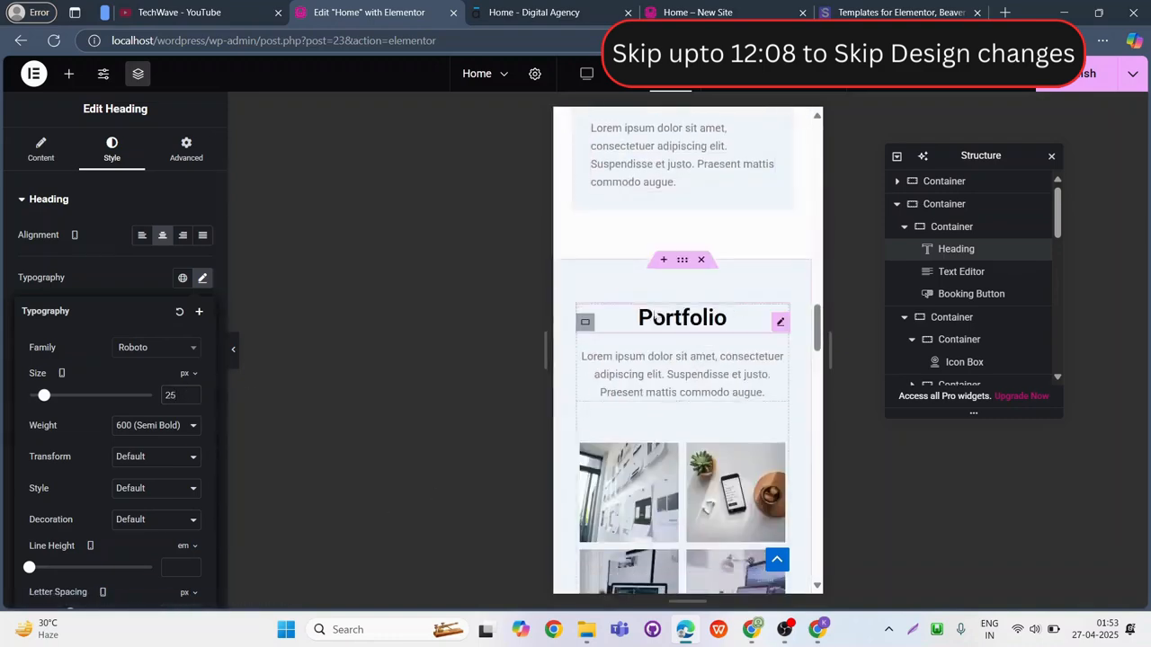
left_click(654, 317)
left_click(203, 278)
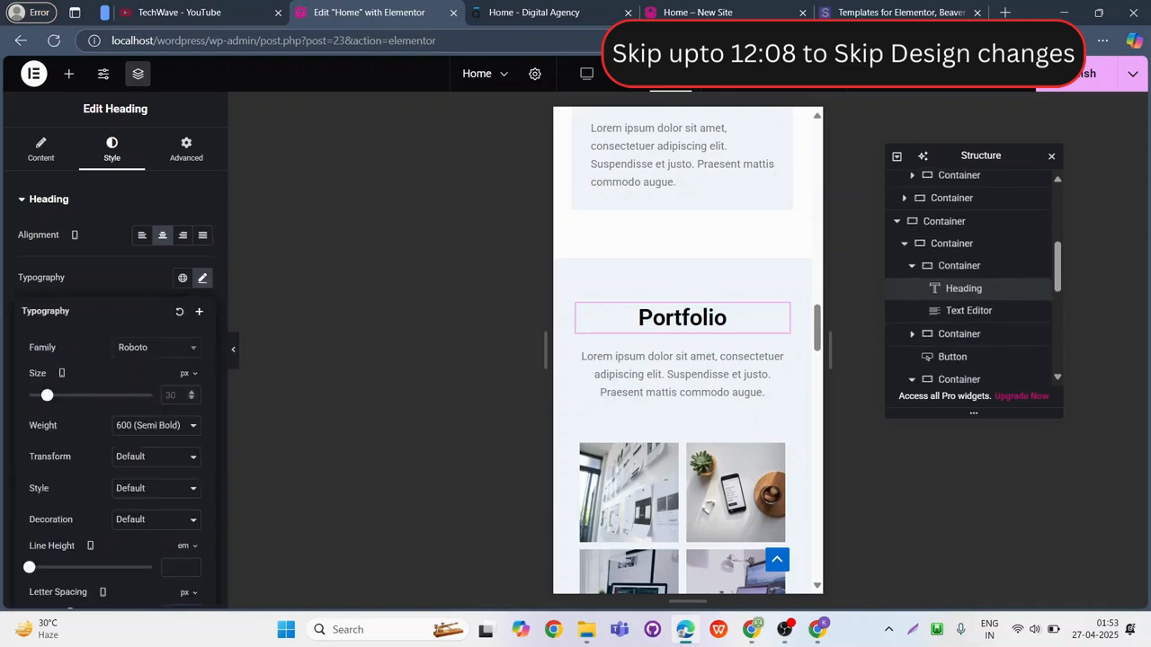
left_click(61, 373)
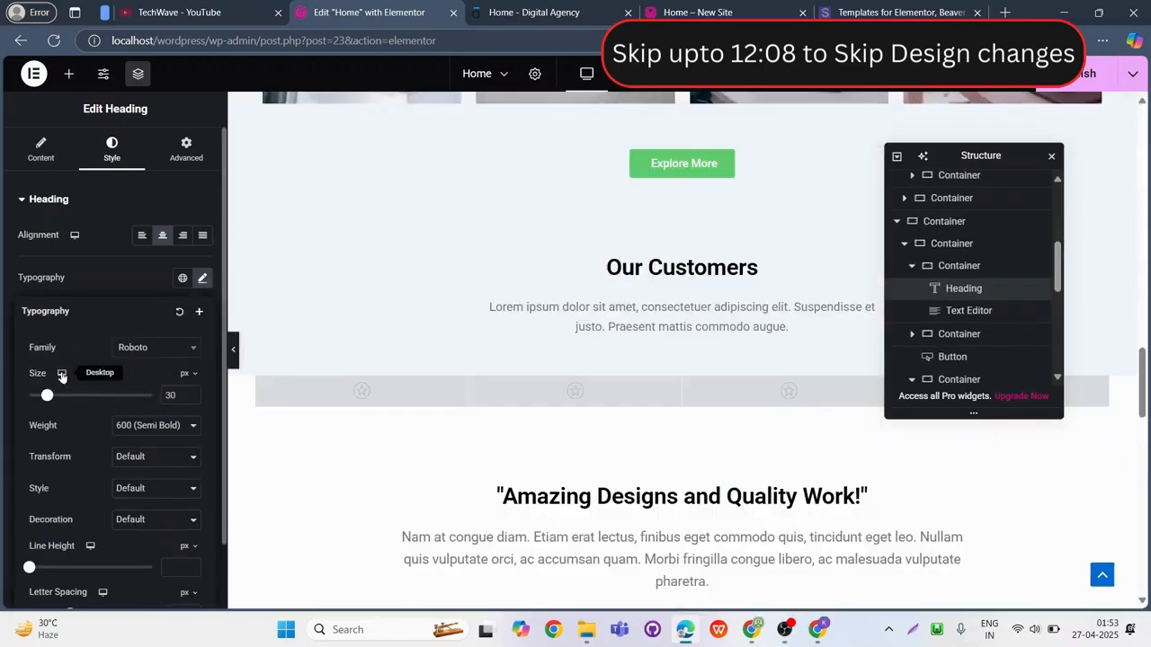
left_click(62, 417)
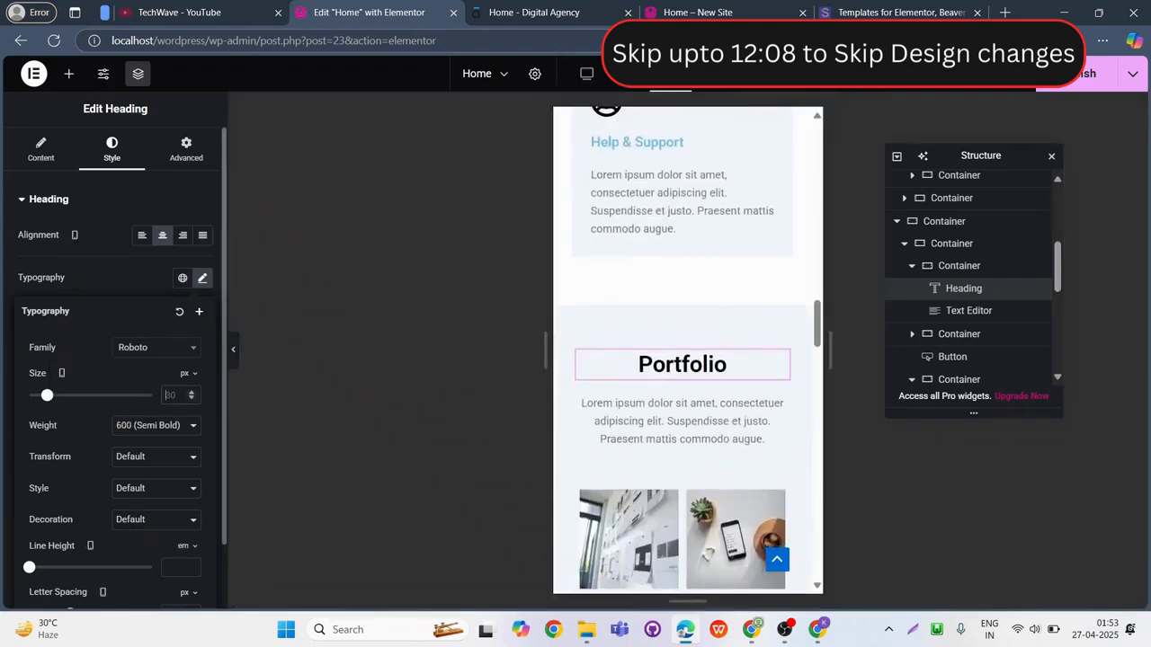
Set the "Our Customers" heading's mobile font size to 20 px.
scroll(737, 432, "down", 6)
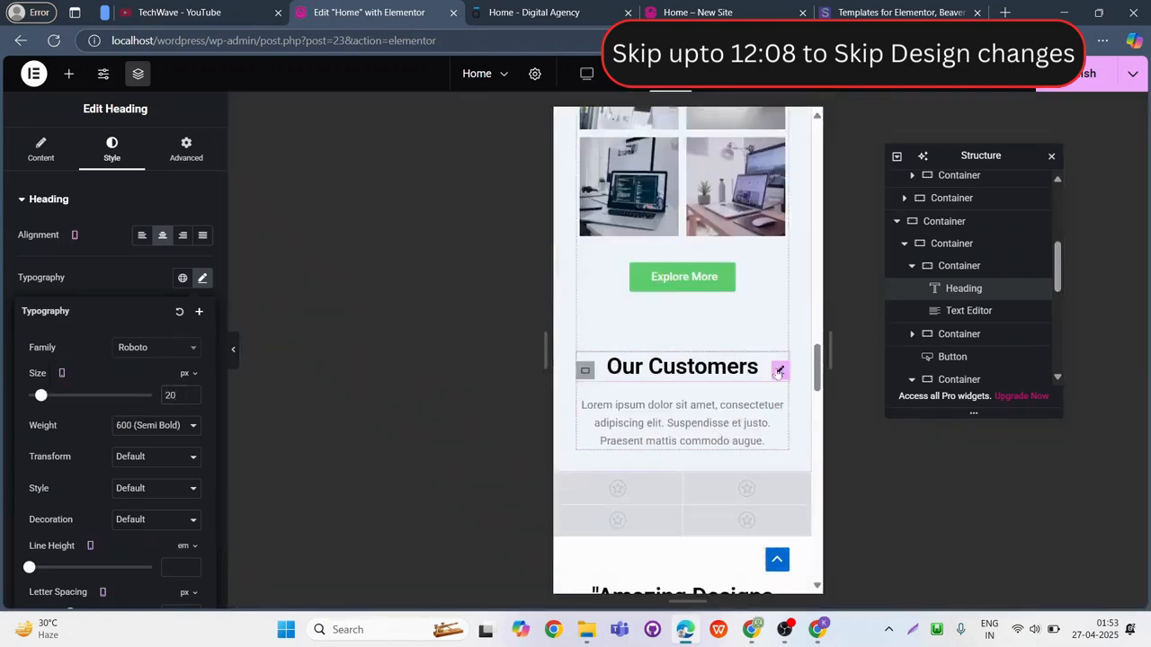
left_click(779, 368)
left_click(203, 278)
type("20")
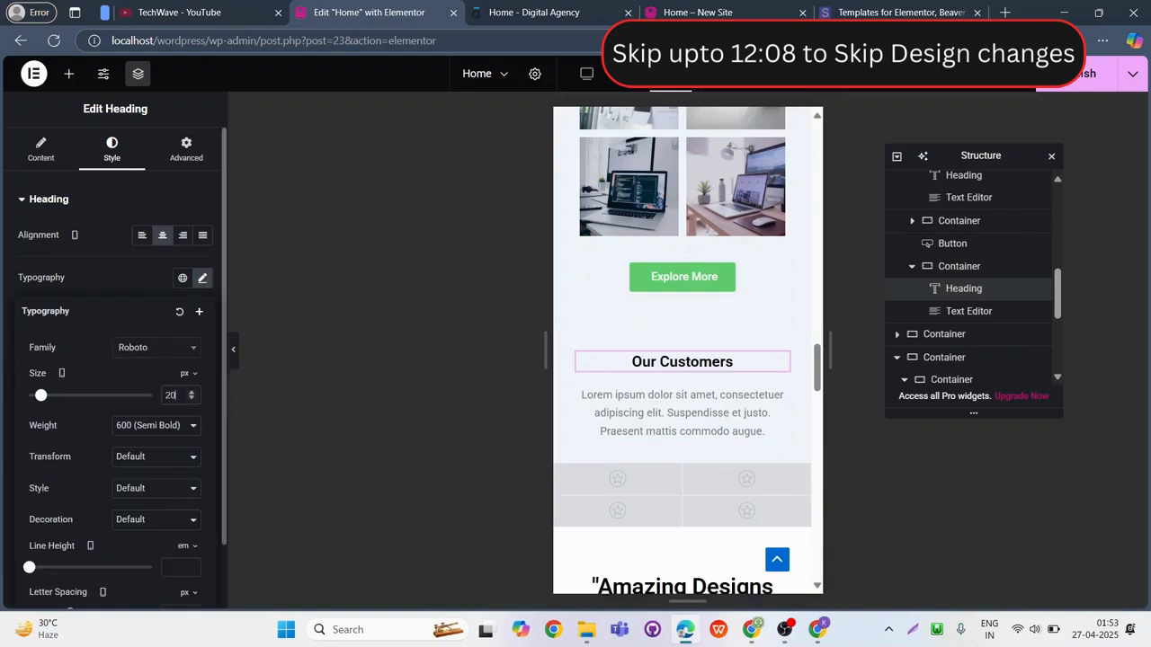
Set the "Amazing Designs and Quality Work!" heading's mobile font size to 20 px.
scroll(765, 514, "down", 2)
left_click(779, 442)
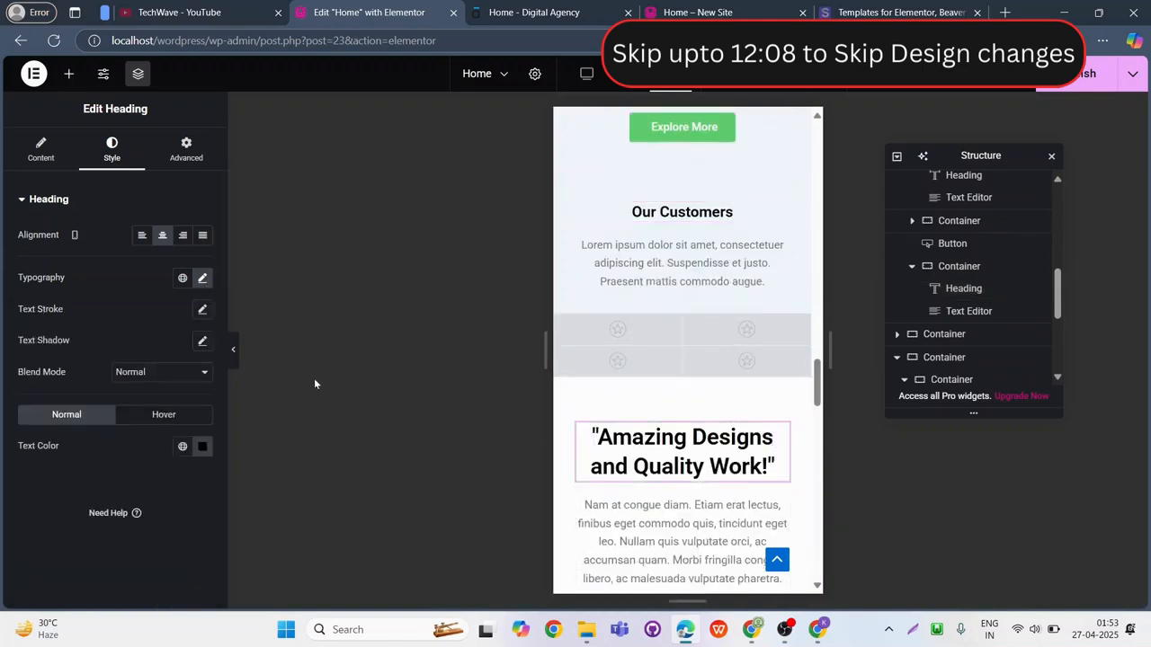
left_click(202, 277)
type("20")
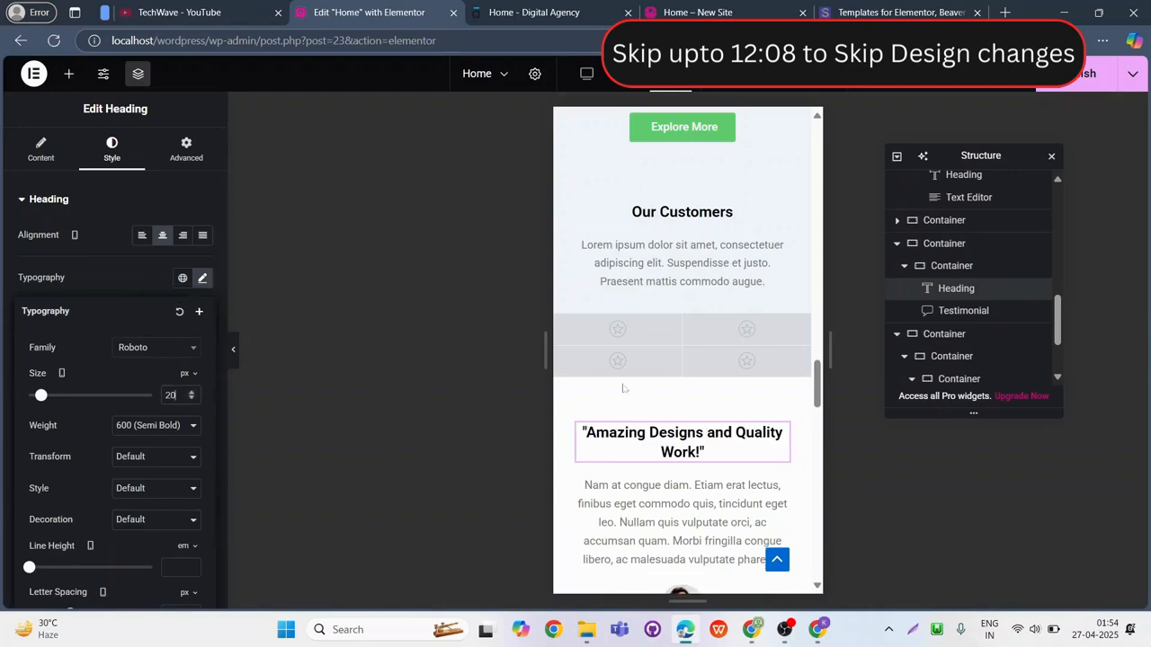
Set the "Meet Our Leadership" heading's mobile font size to 20 px.
scroll(666, 388, "down", 4)
left_click(670, 401)
left_click(202, 278)
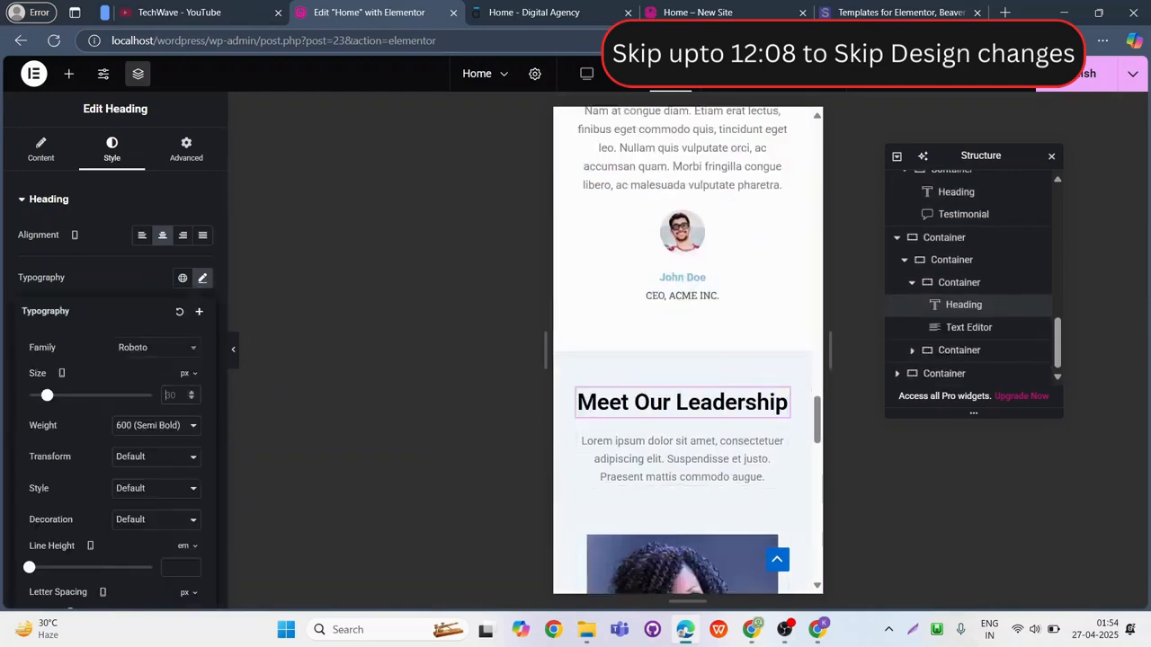
left_click(171, 395)
type("20")
Change the text color of the "Would you like to start a project with us?" heading to black.
scroll(719, 485, "down", 5)
left_click(720, 301)
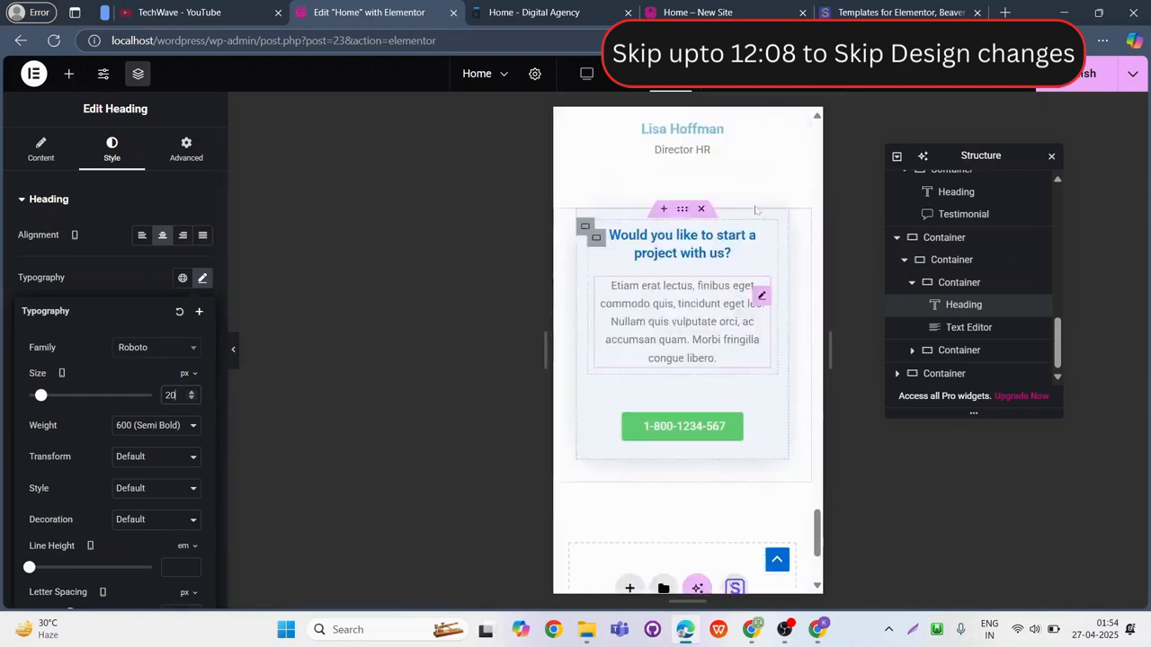
left_click(112, 149)
left_click(202, 446)
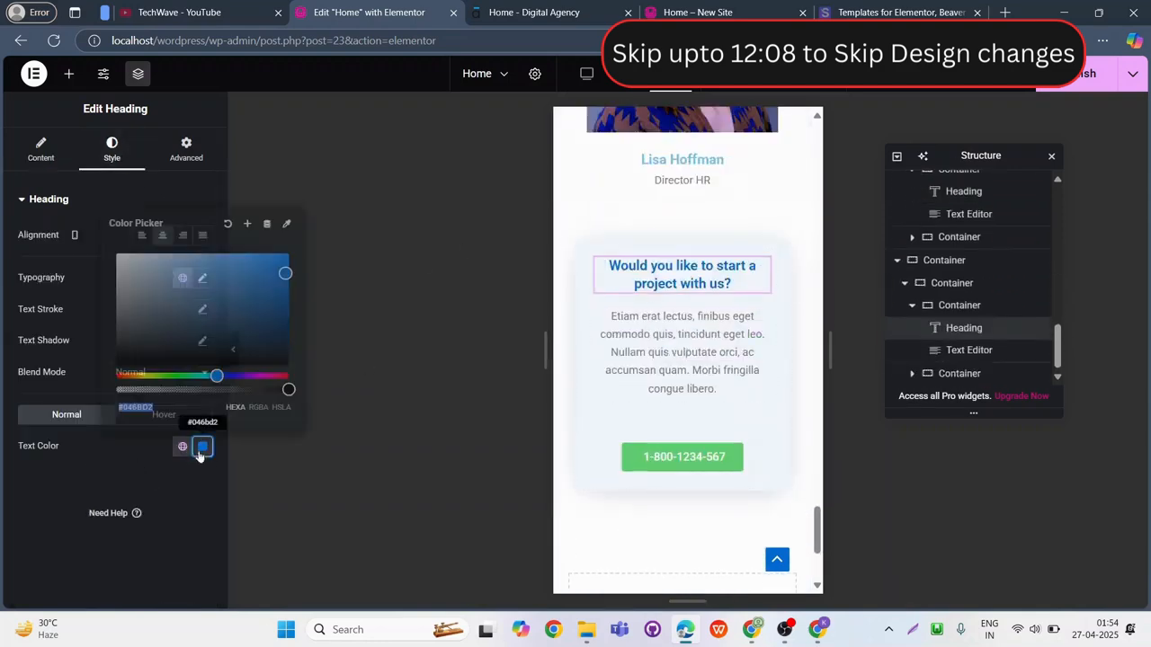
left_click(116, 364)
left_click(143, 431)
Set the "Would you like to start a project with us?" heading's mobile font size to 20 px and publish the page.
left_click(202, 279)
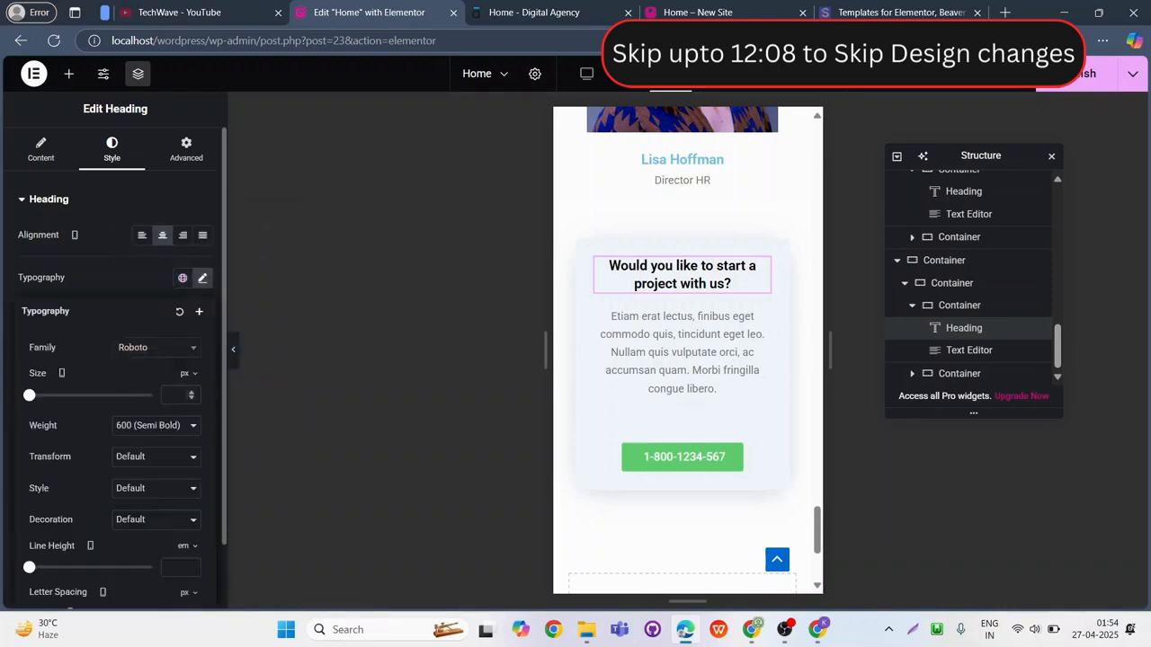
type("20")
left_click(1076, 80)
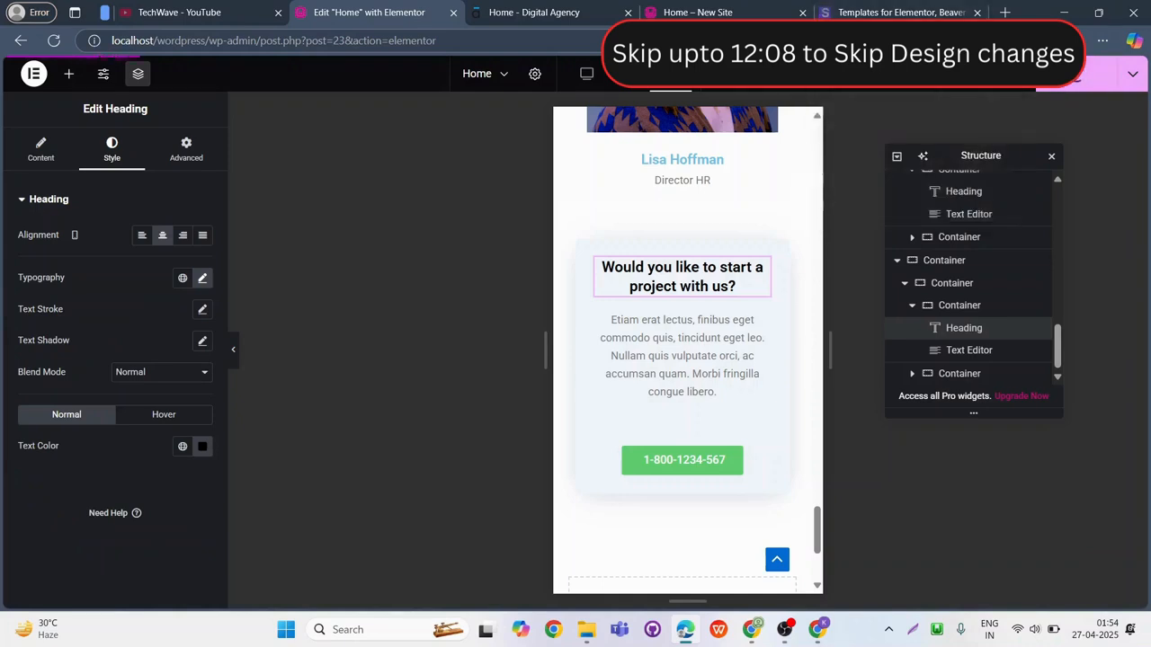
Leave the Elementor editor for WordPress and open the site's Pages list.
left_click(33, 73)
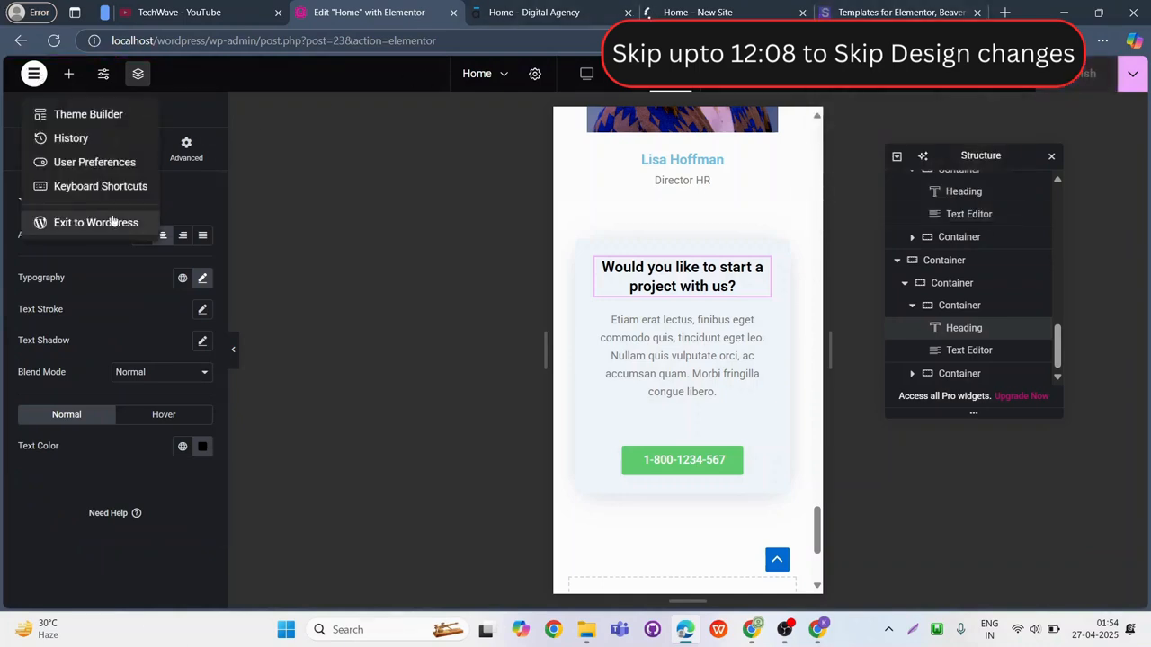
left_click(95, 224)
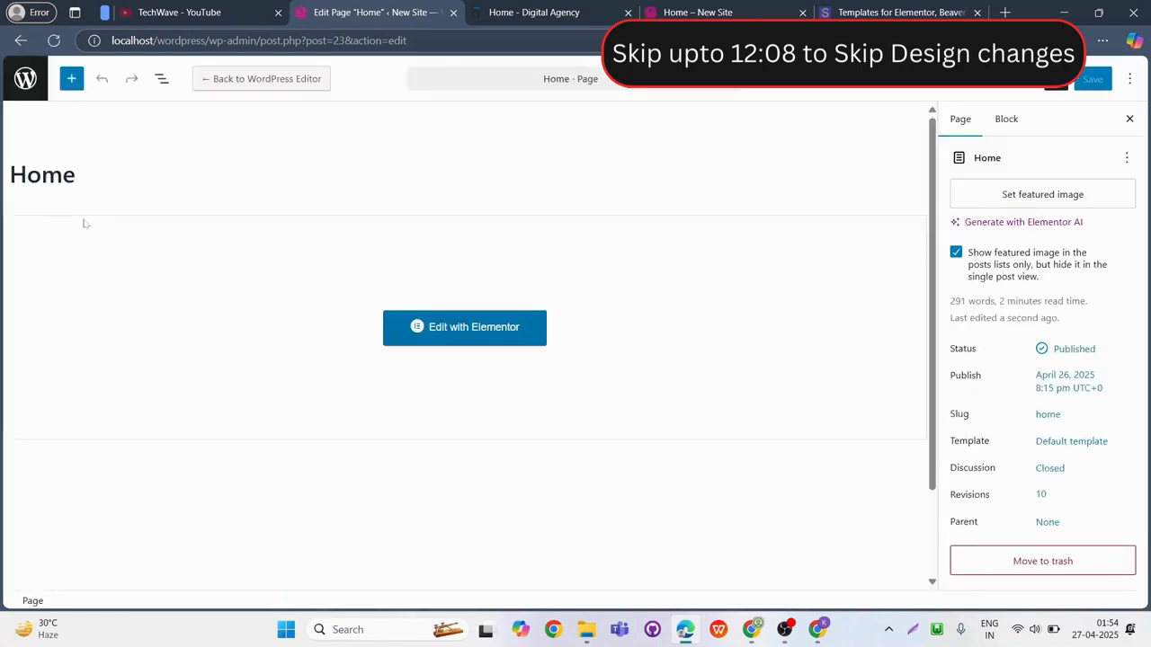
left_click(27, 81)
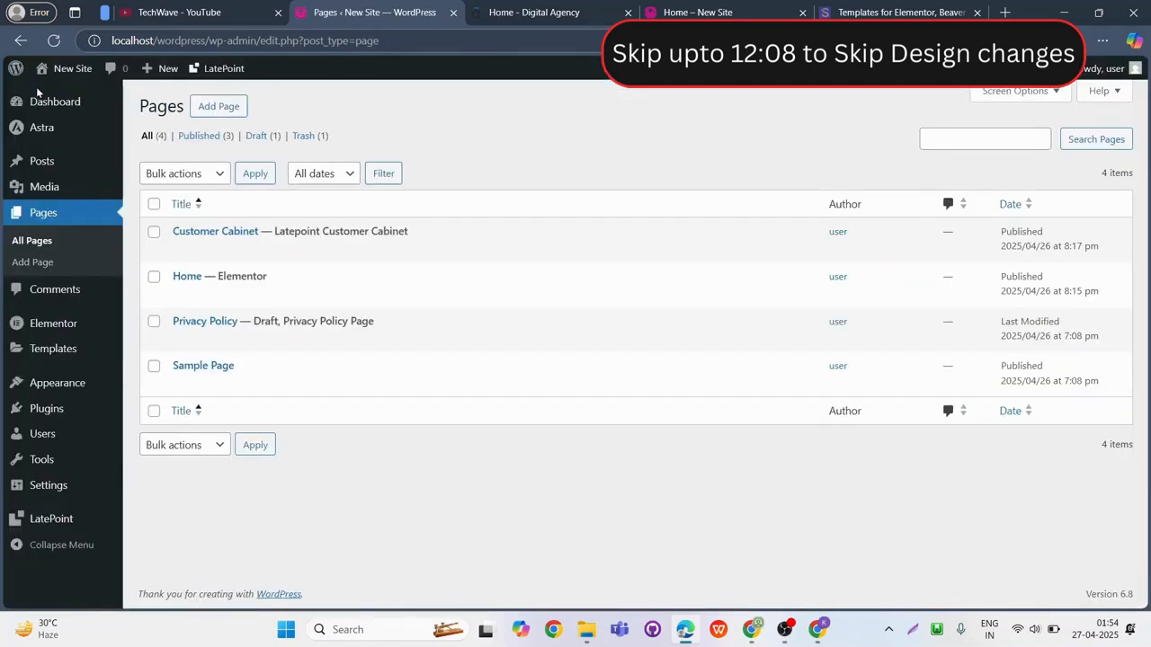
mouse_move(78, 75)
key("Print")
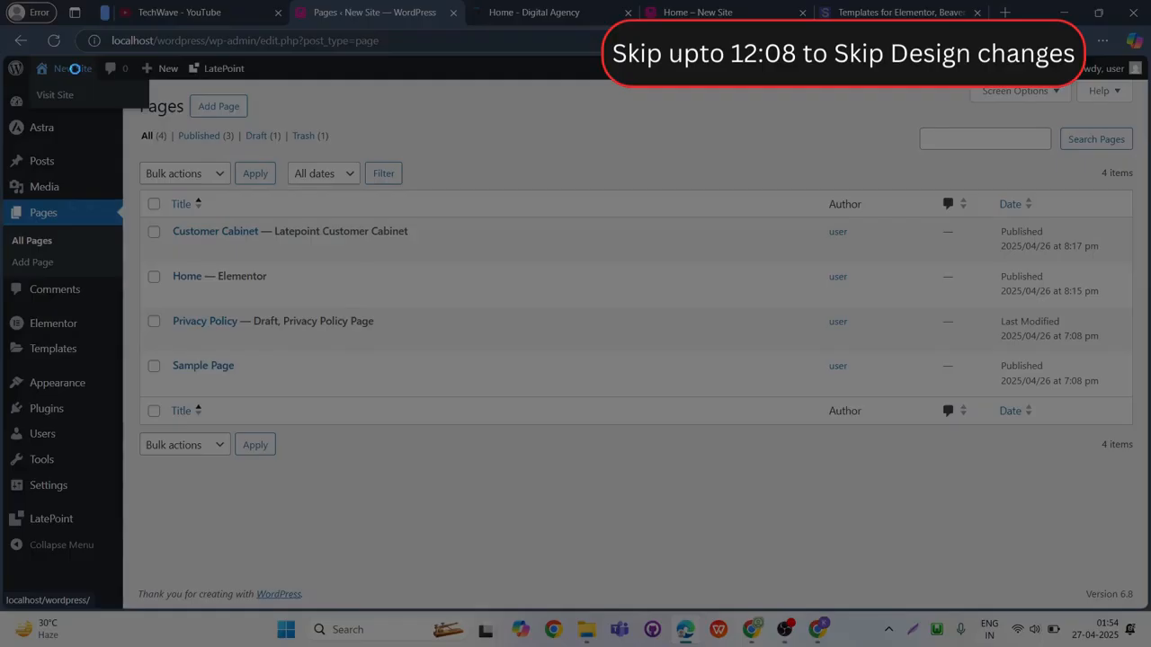
left_click_drag(32, 76, 144, 112)
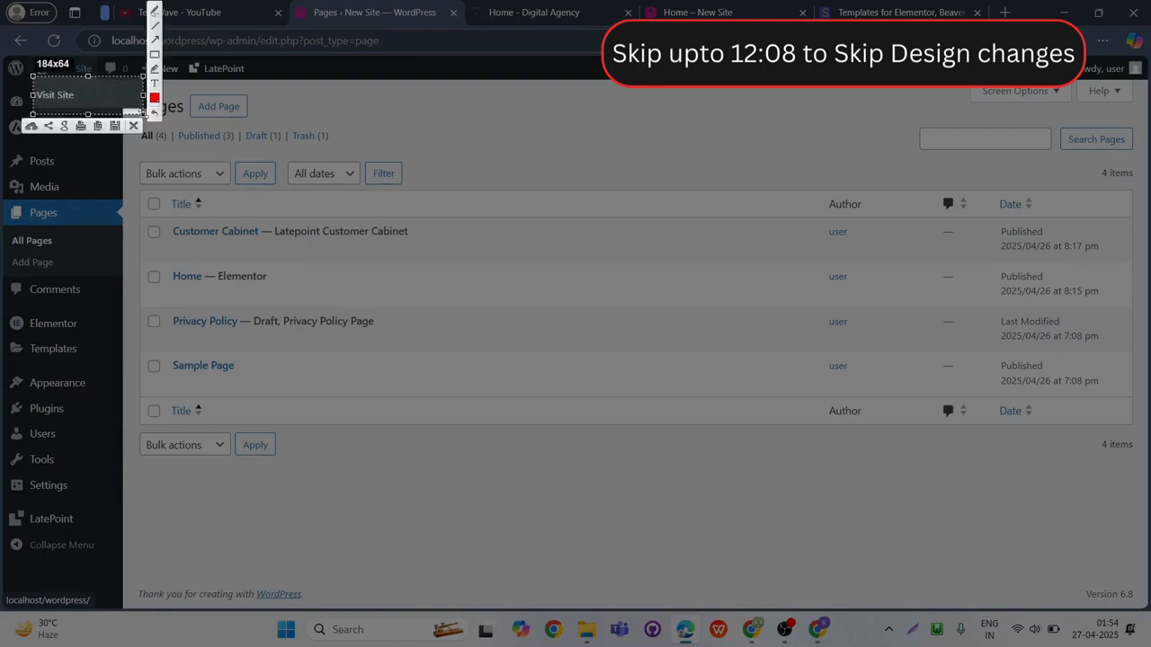
key("Escape")
Visit the front end of the New Site website from the WordPress admin.
mouse_move(66, 72)
key("ctrl")
key("ctrl")
left_click(60, 101)
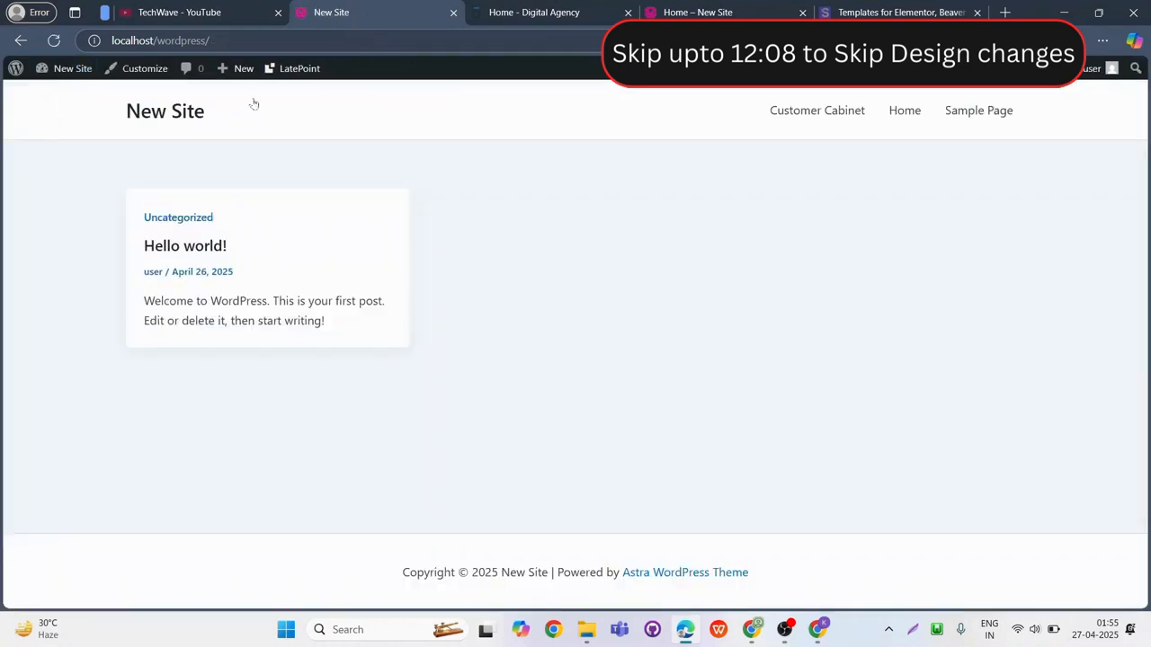
Open the Home page on the front end and look through its sections down to Meet Our Leadership.
left_click(904, 111)
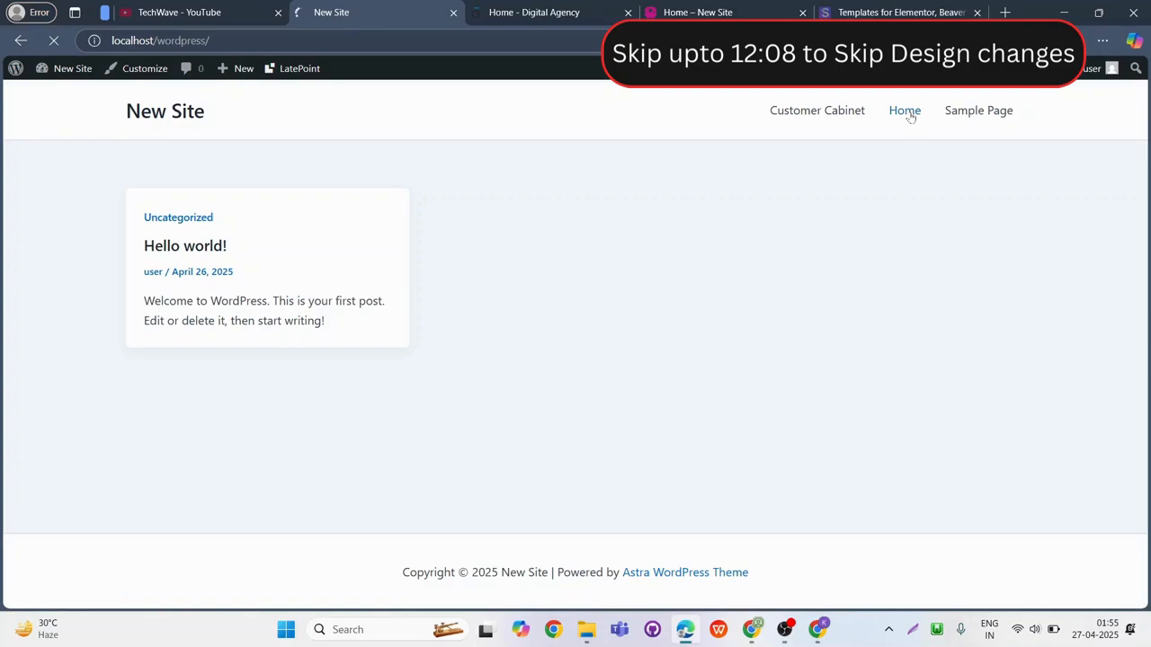
scroll(653, 388, "down", 12)
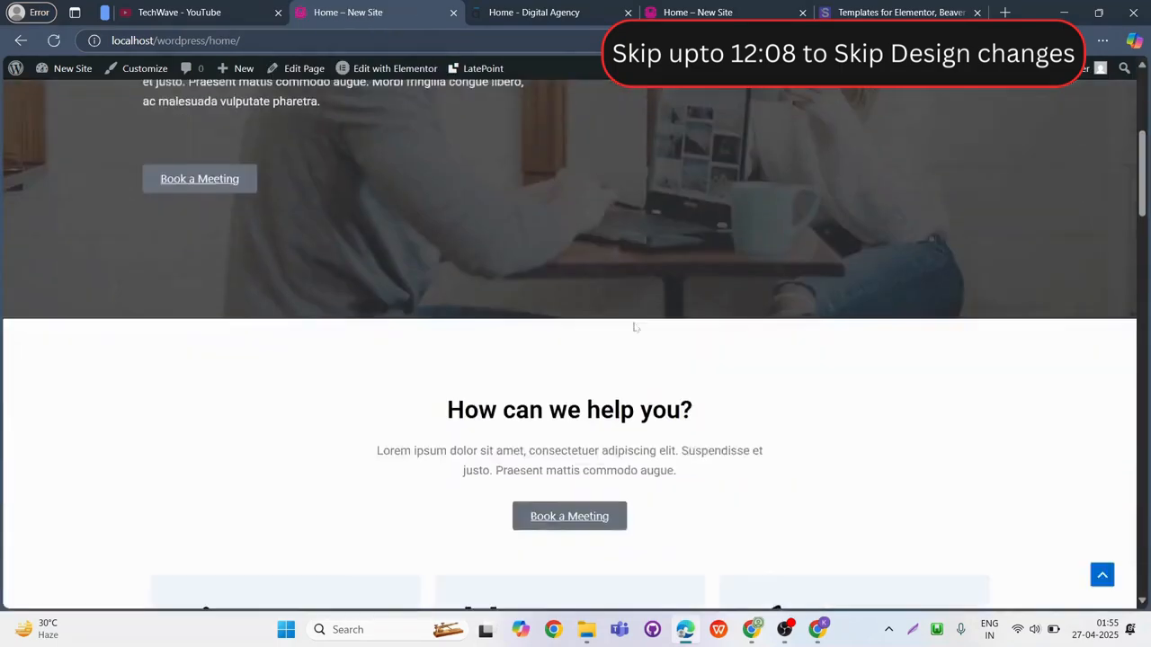
scroll(634, 328, "down", 10)
scroll(635, 333, "up", 12)
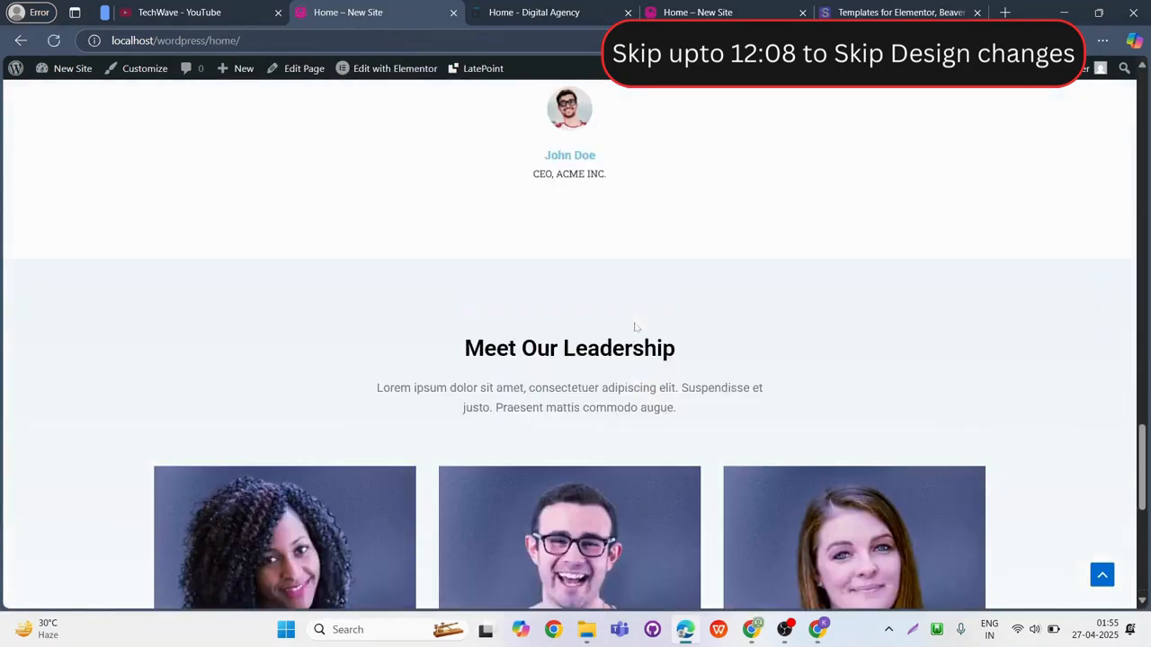
scroll(635, 333, "up", 10)
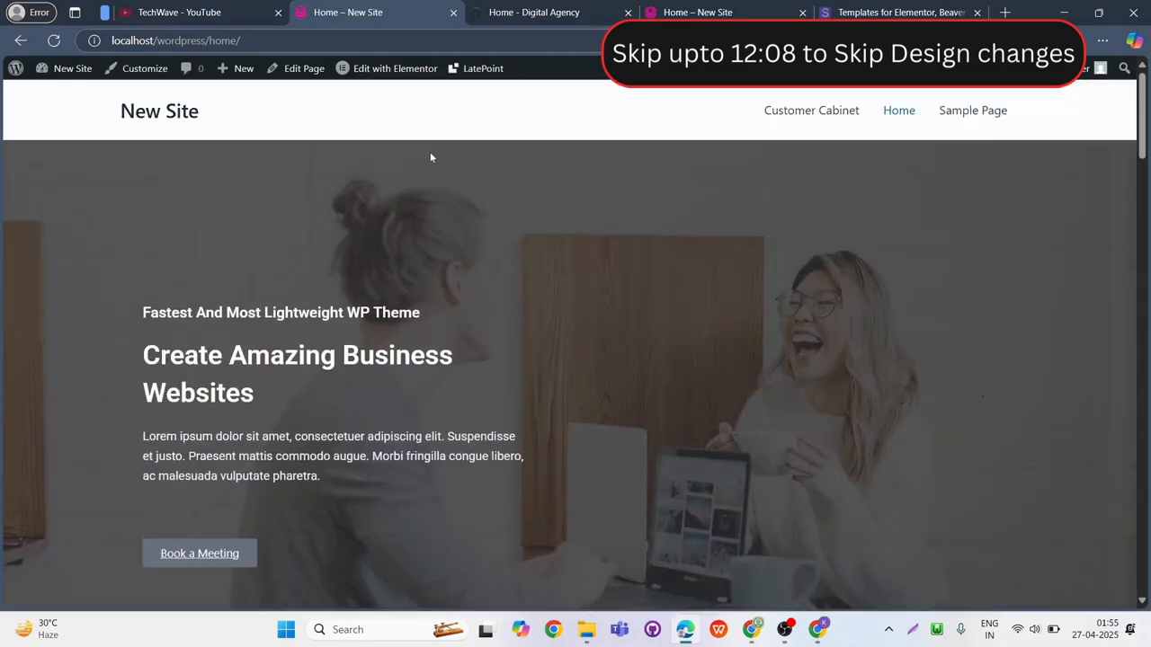
left_click(786, 628)
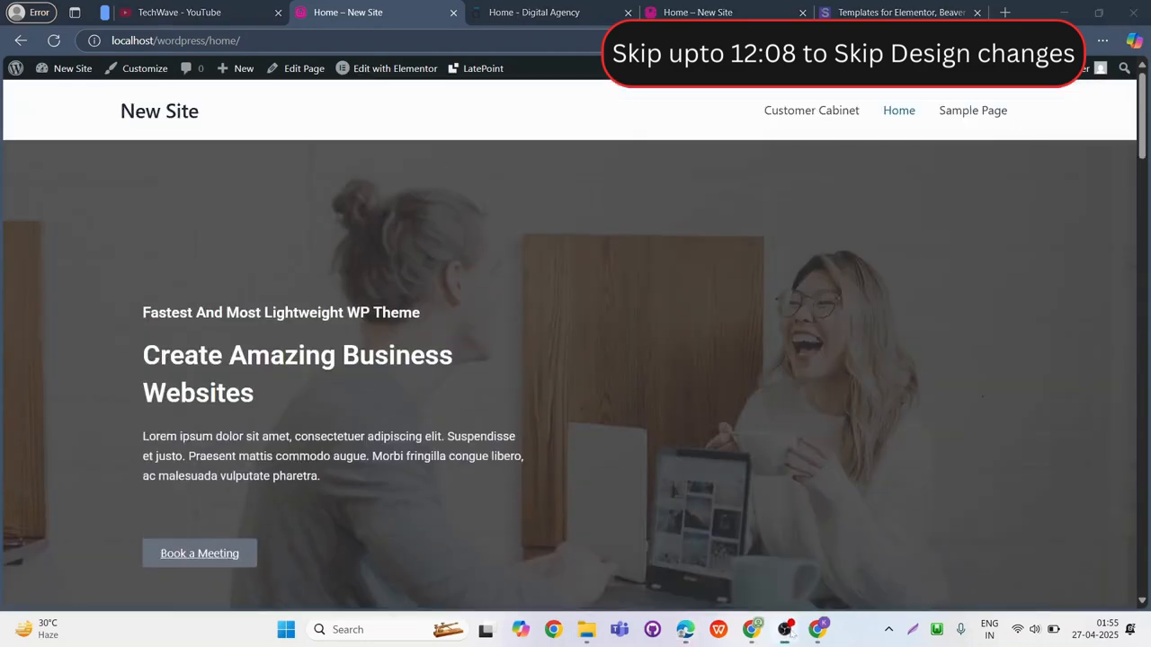
left_click(729, 17)
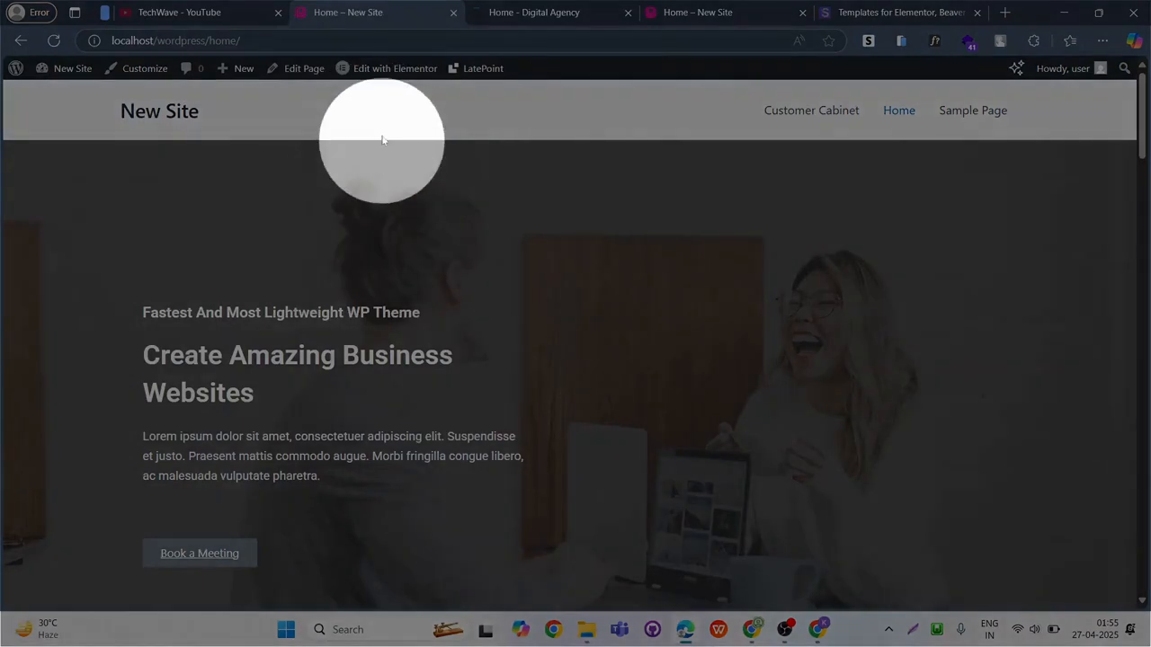
Edit the Home page with Elementor, replacing the second Portfolio image with portfolio4-1.jpg from the media library, and publish it.
mouse_move(379, 64)
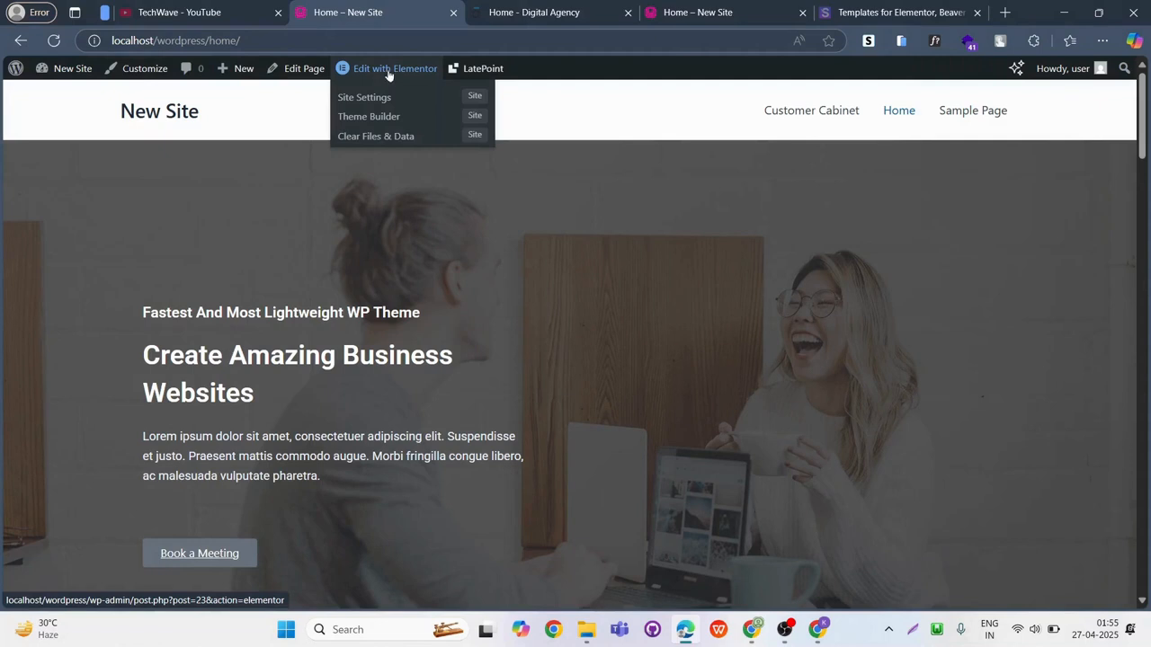
left_click(388, 71)
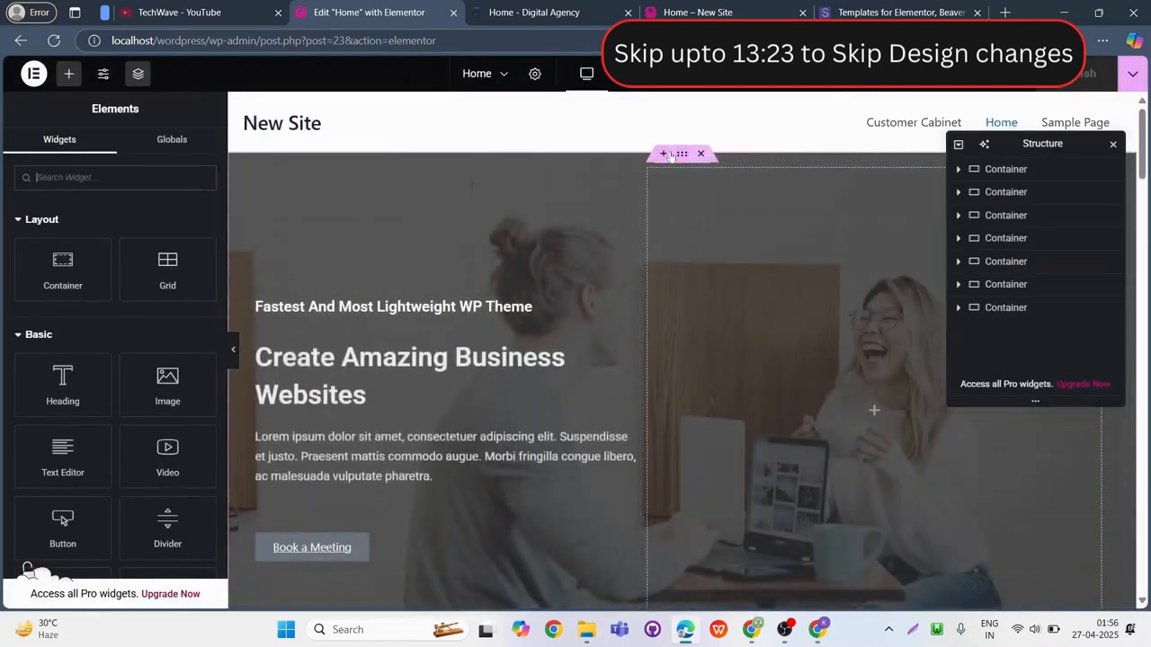
scroll(689, 200, "down", 10)
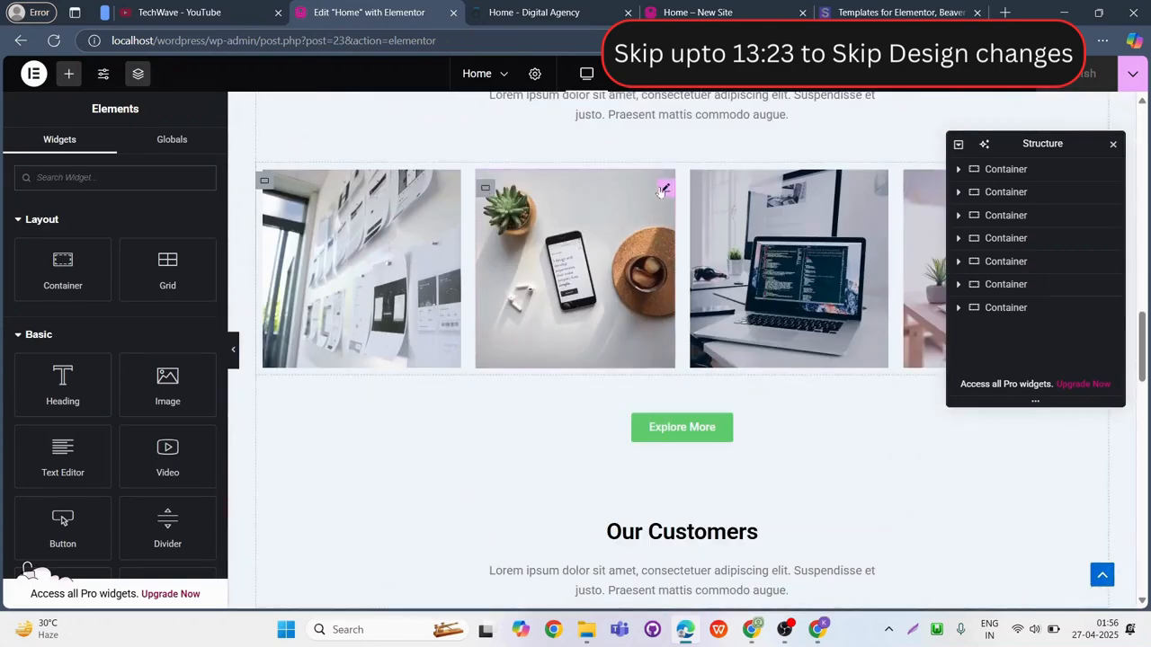
left_click(663, 191)
left_click(85, 278)
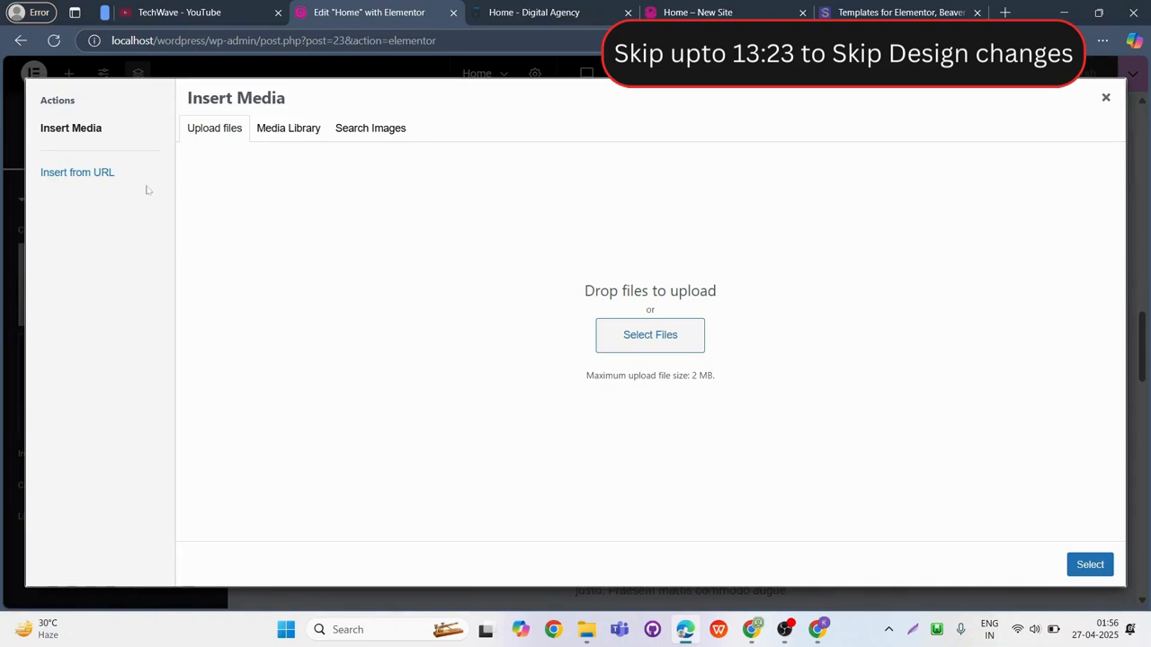
left_click(285, 131)
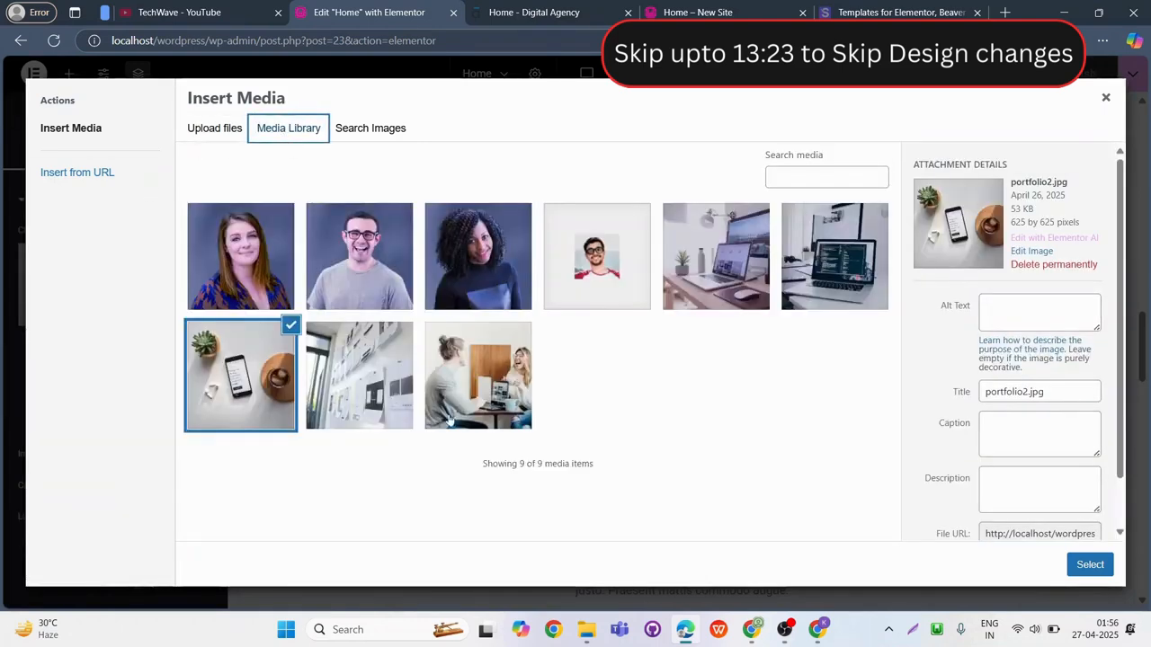
left_click(761, 251)
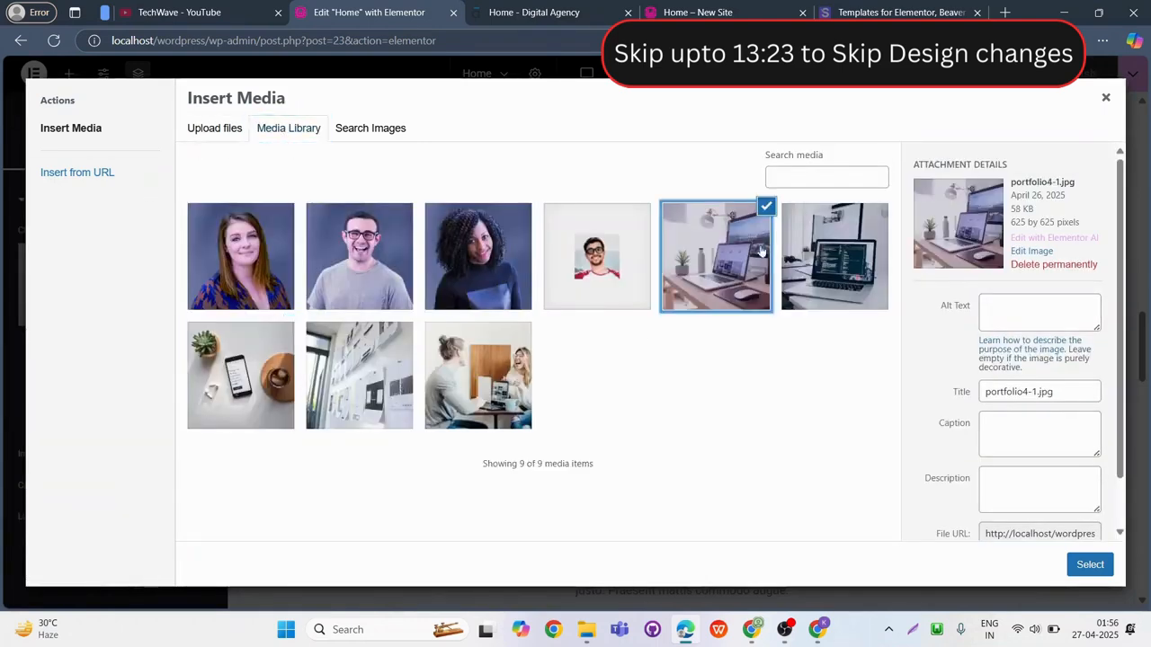
left_click(1102, 573)
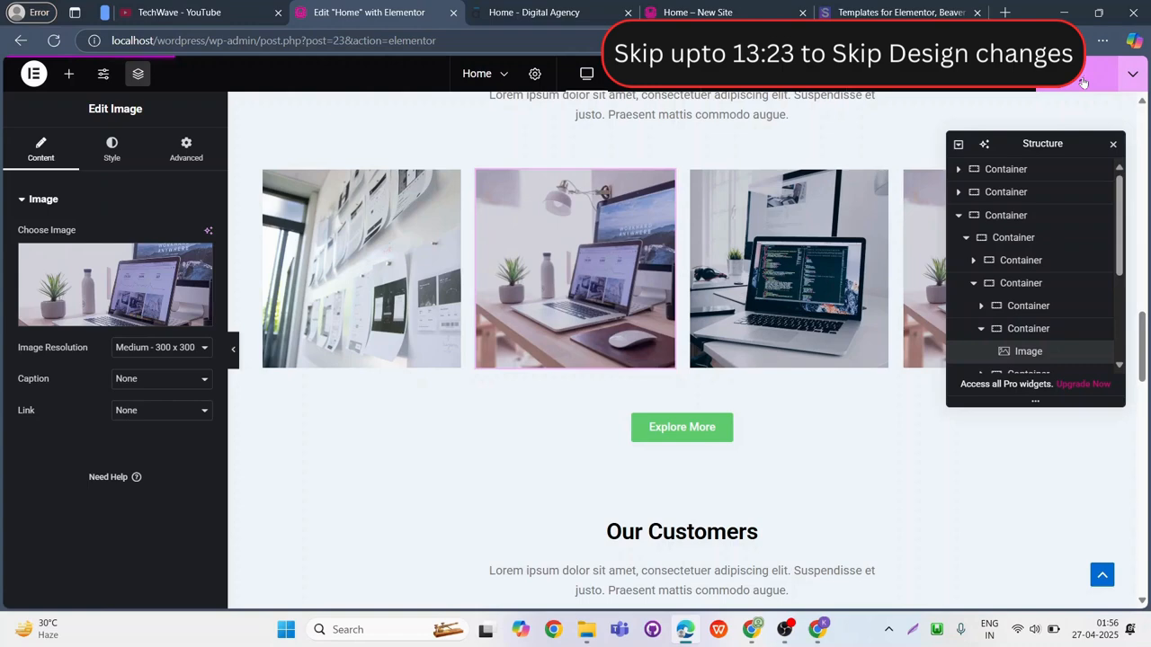
Exit the Elementor editor to WordPress and return to the site's Pages list.
left_click(33, 76)
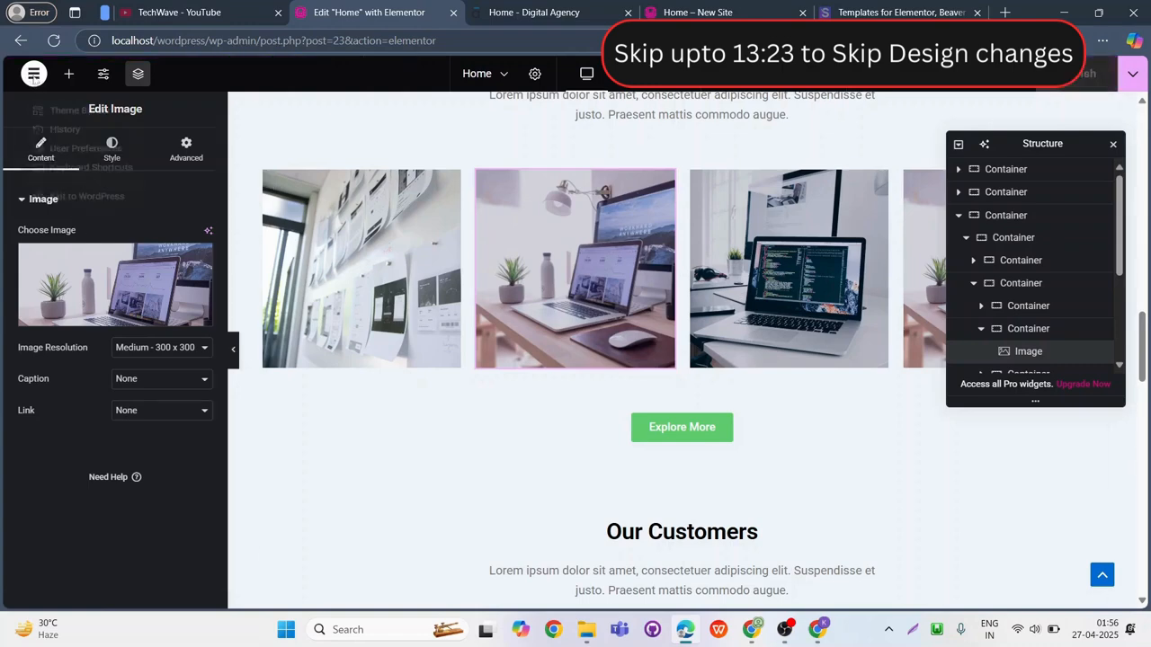
left_click(81, 227)
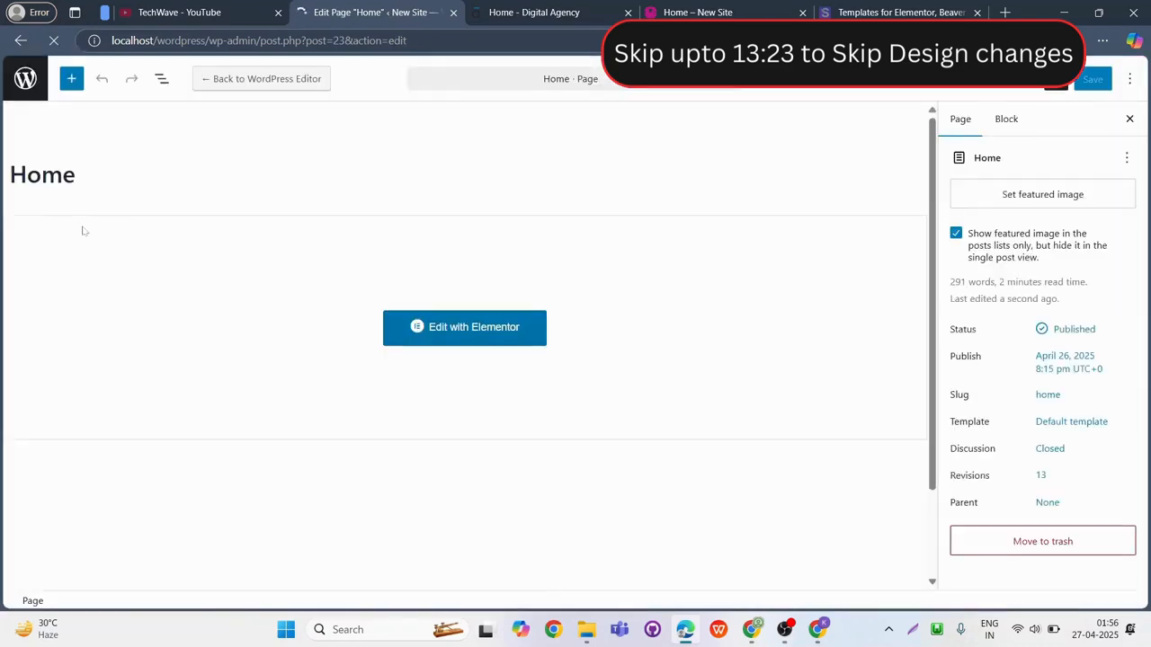
left_click(26, 81)
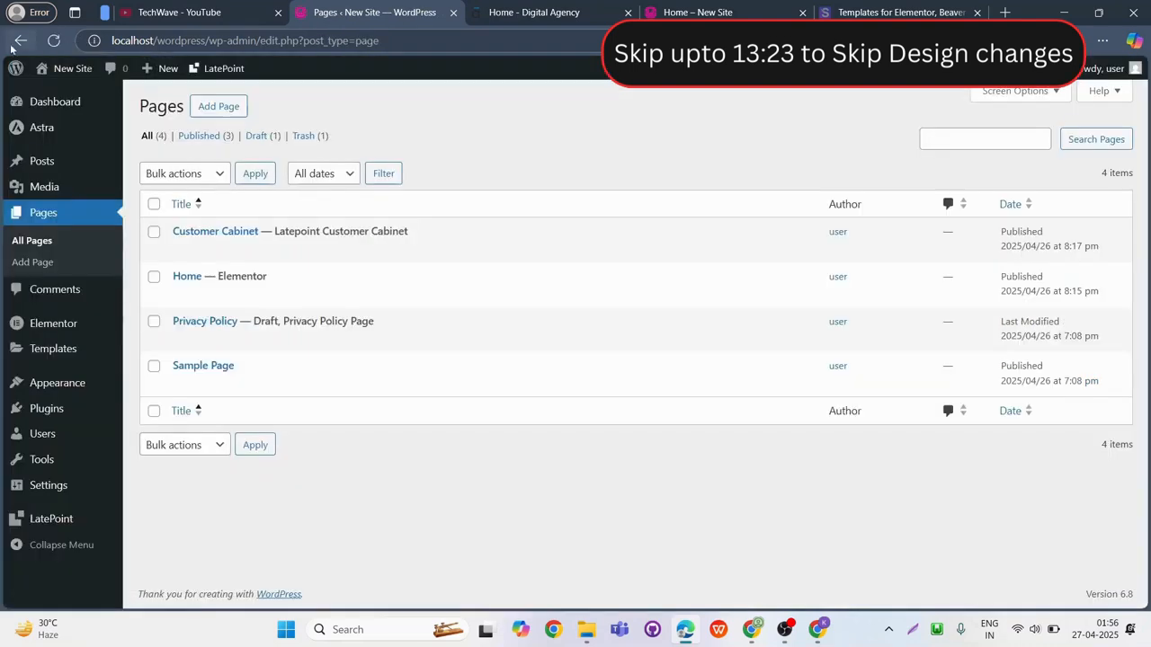
Reopen the Home page in Elementor, swap the Portfolio section's plant-and-phone image for portfolio4-1.jpg, and publish the page.
left_click(186, 277)
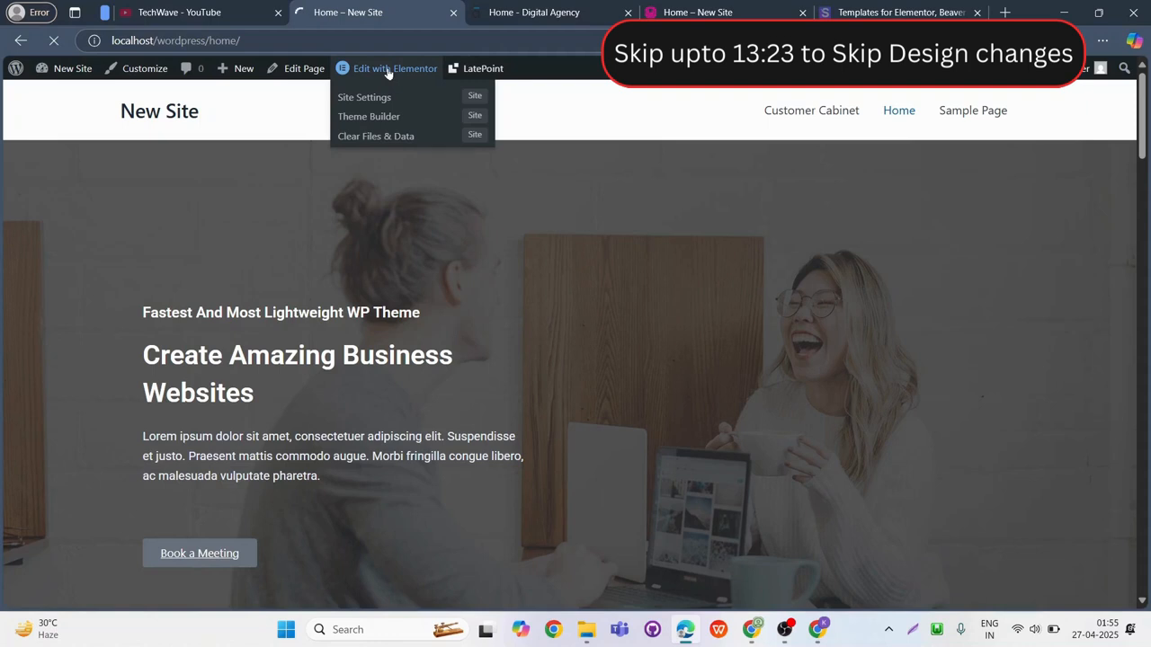
left_click(389, 71)
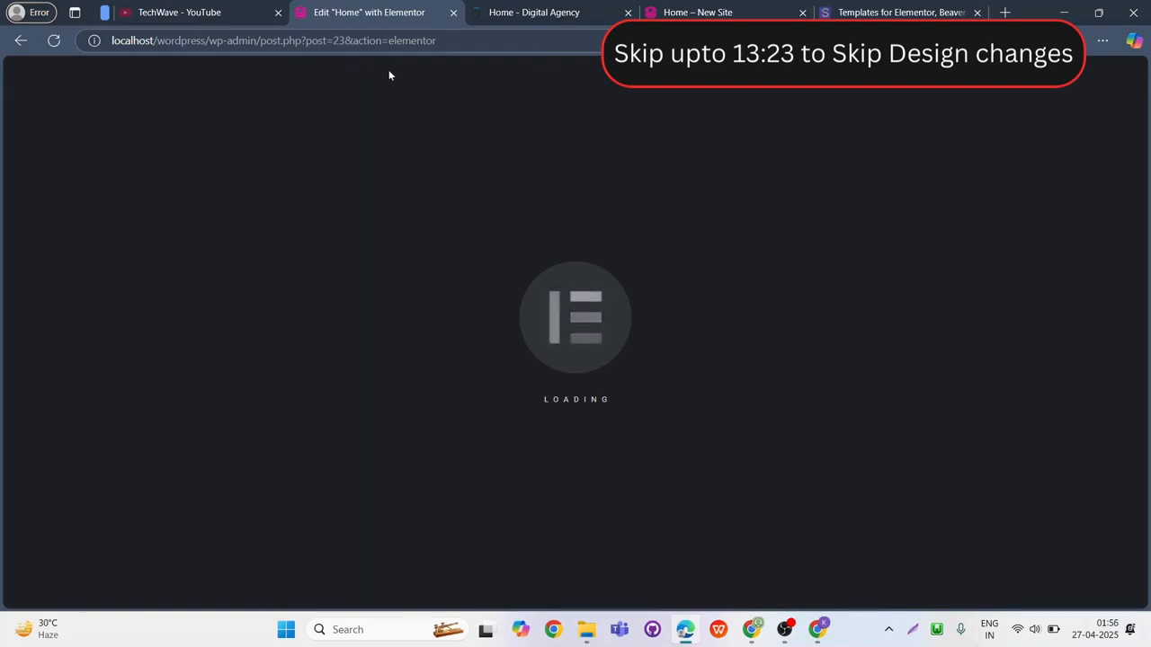
scroll(641, 335, "down", 2)
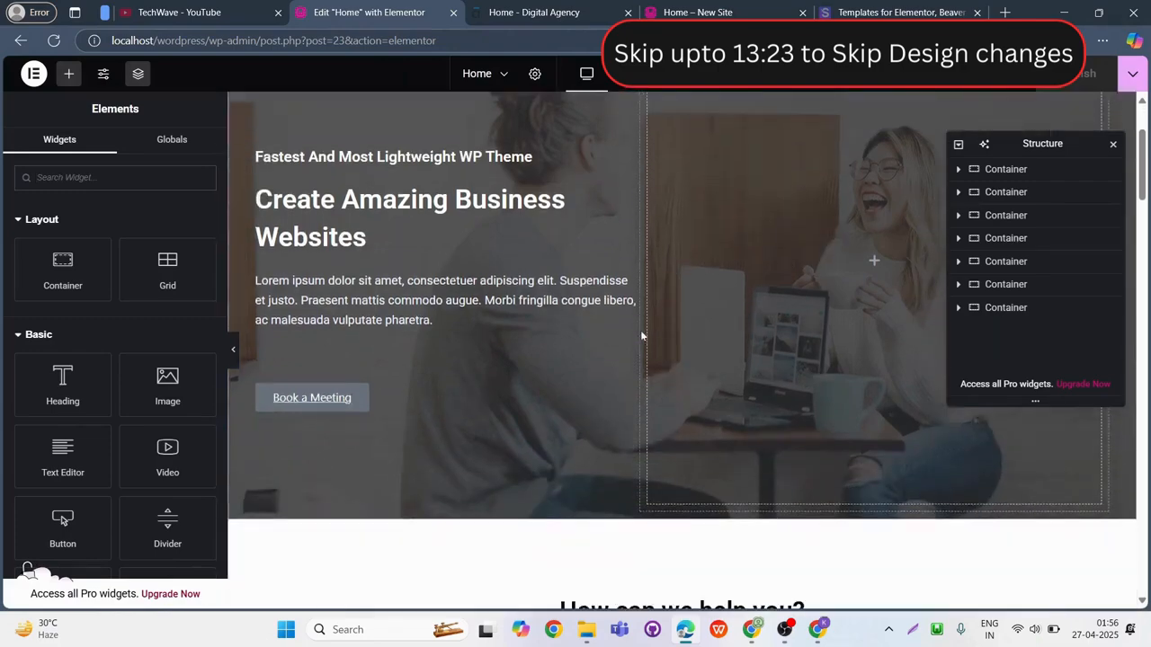
scroll(689, 200, "down", 6)
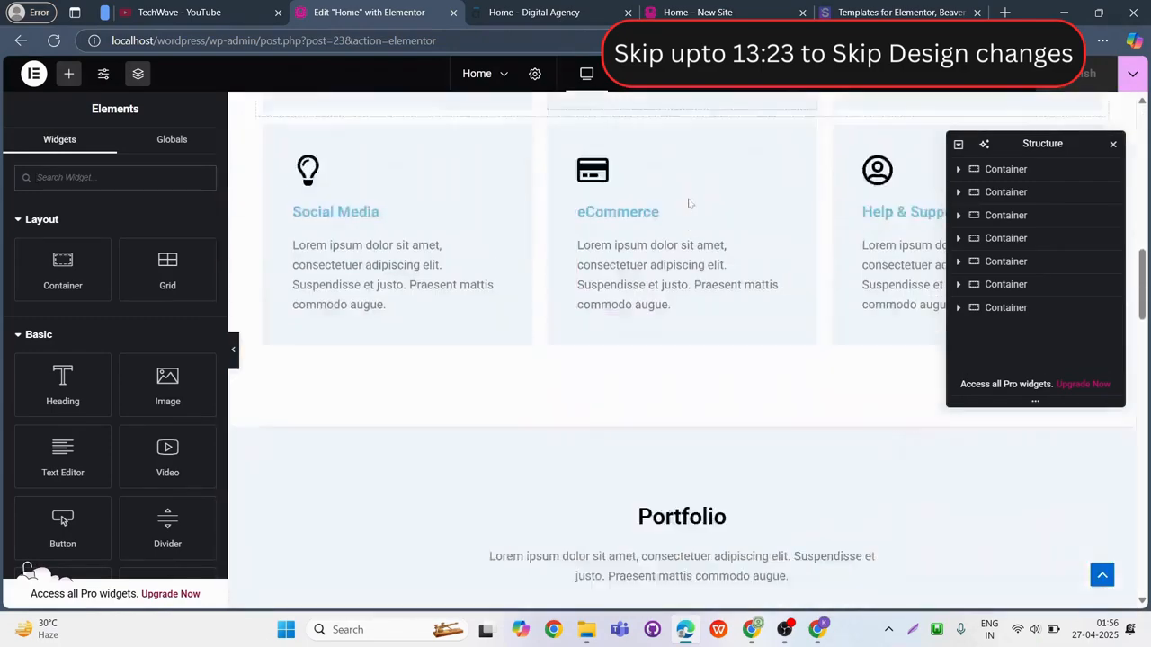
scroll(688, 203, "down", 5)
left_click(663, 190)
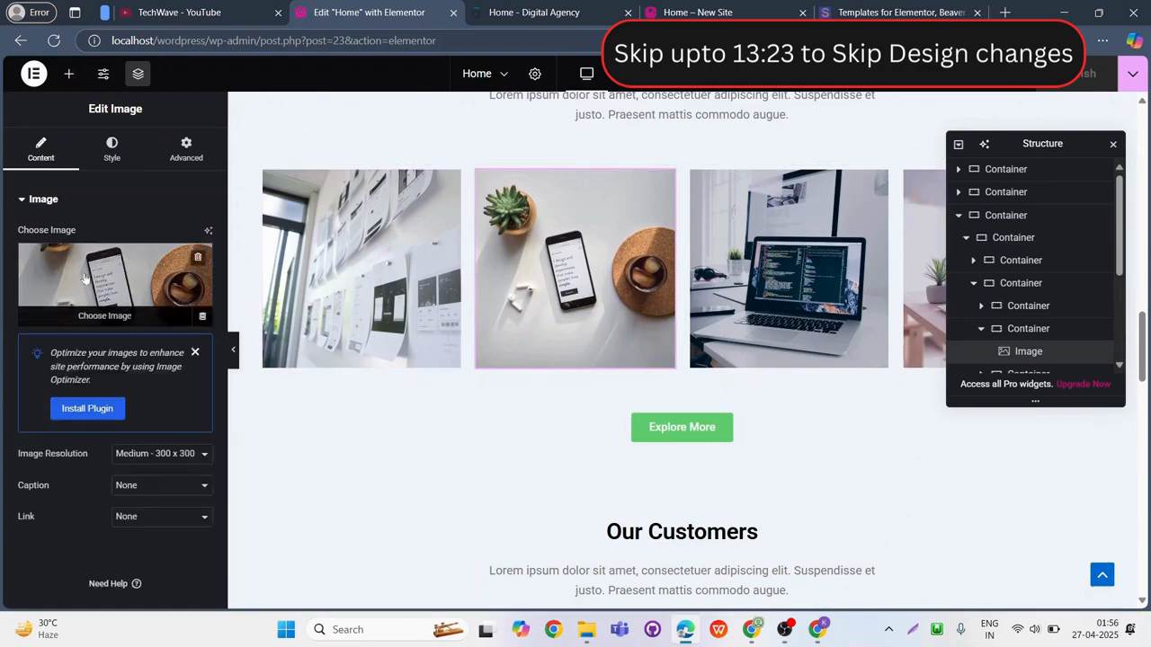
left_click(112, 286)
left_click(284, 130)
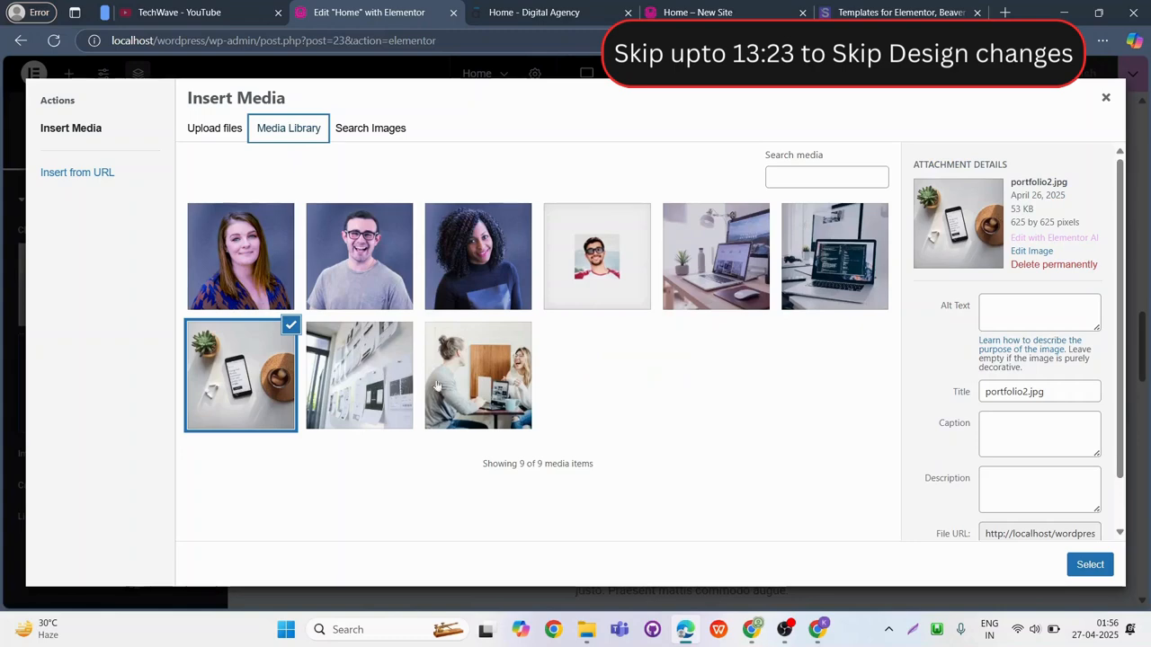
left_click(761, 251)
left_click(1090, 565)
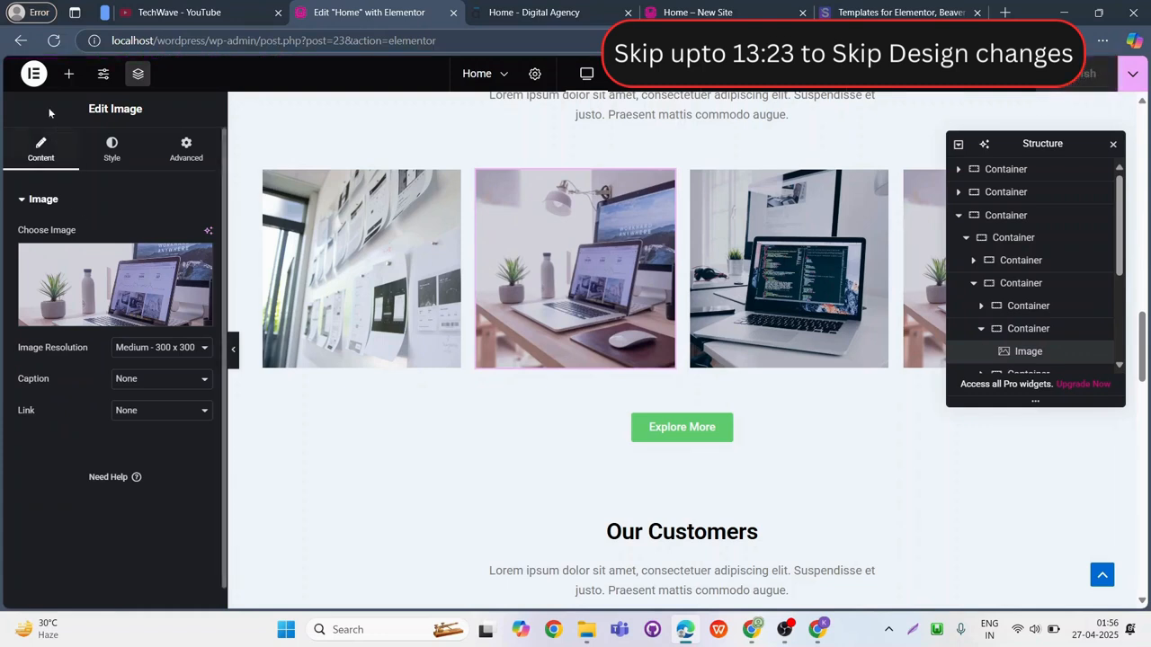
Leave Elementor for the WordPress page editor and go back to the Pages list.
left_click(33, 76)
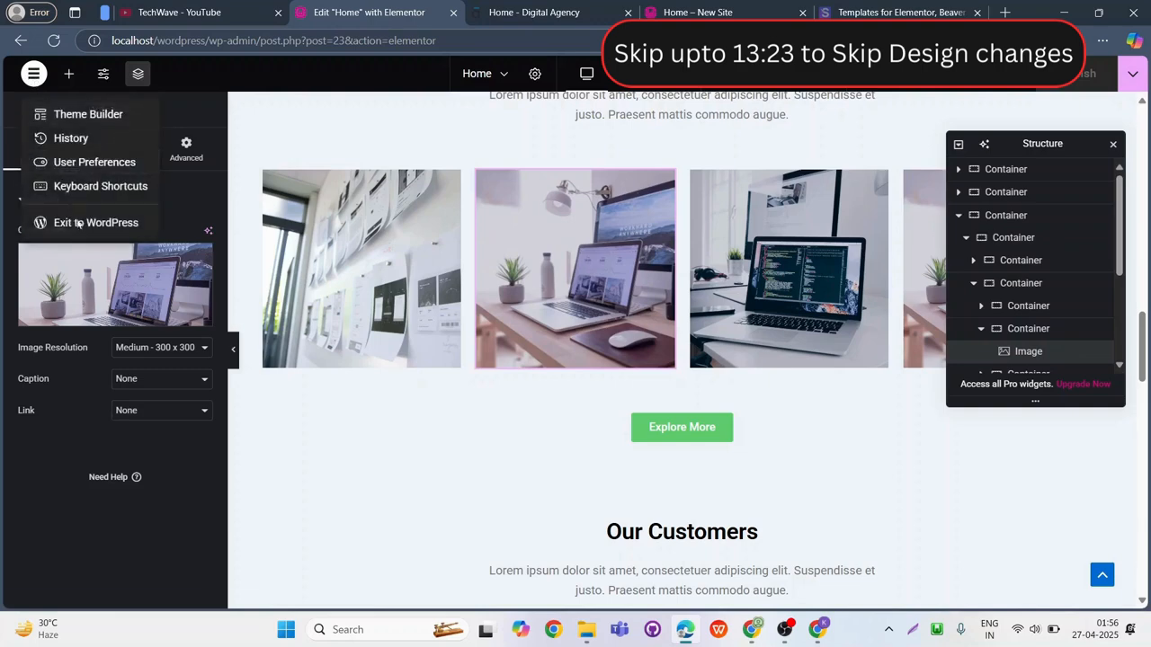
left_click(82, 224)
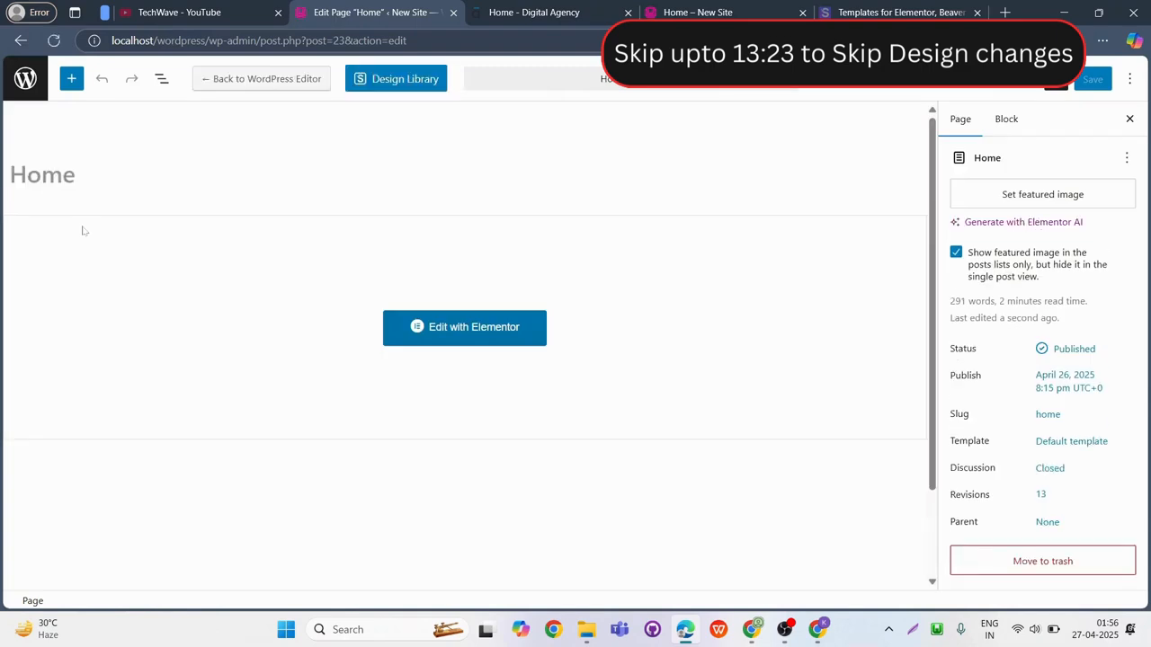
left_click(25, 81)
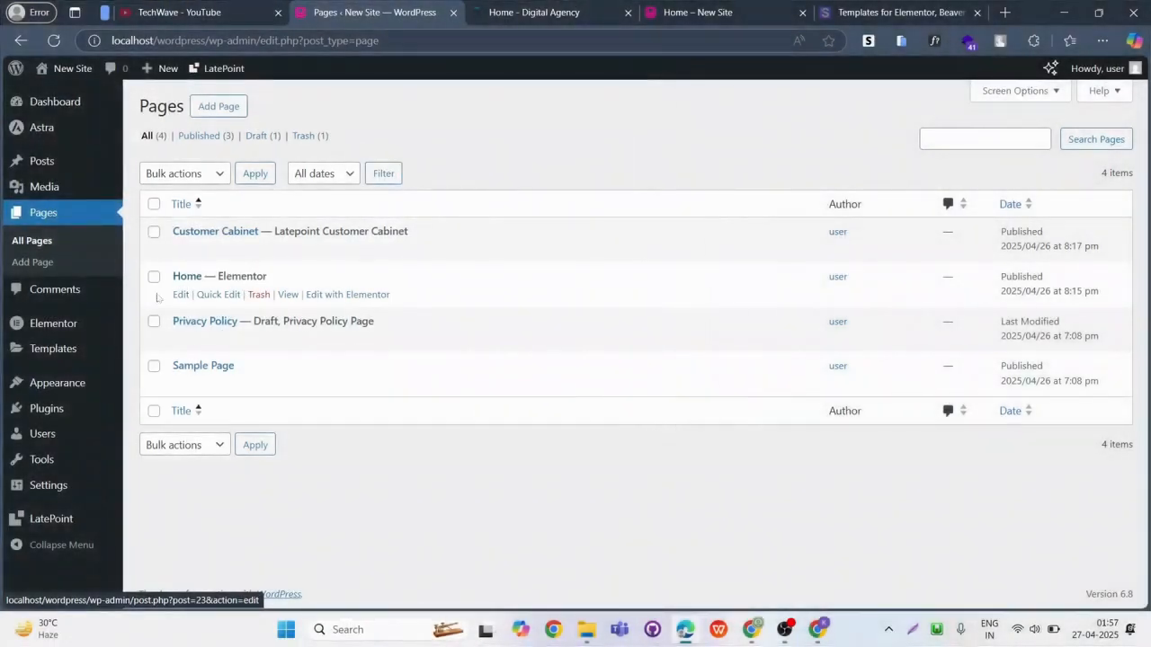
In the Customizer's Homepage Settings, make the homepage display the static page Home and publish the change.
mouse_move(59, 388)
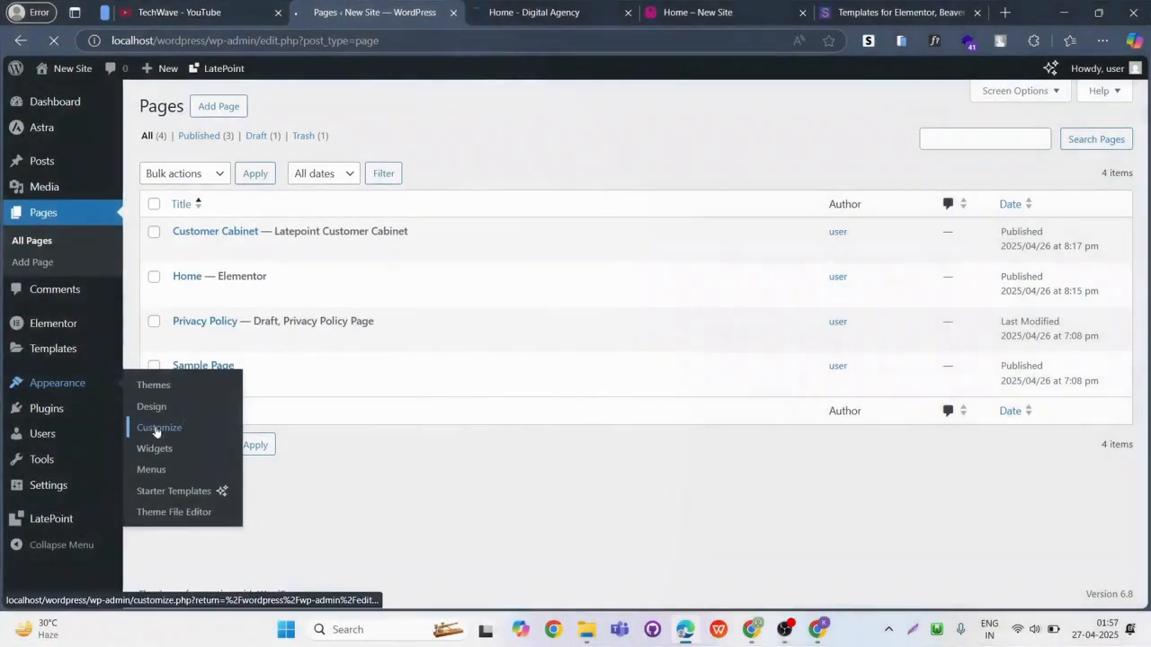
left_click(156, 430)
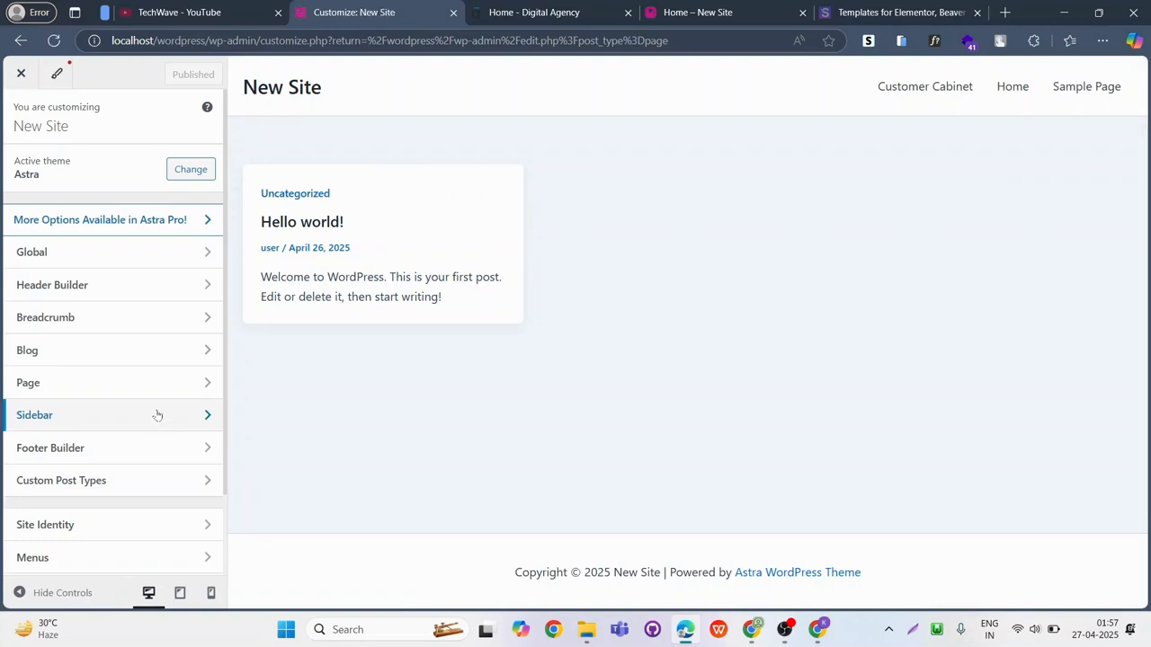
scroll(156, 414, "down", 1)
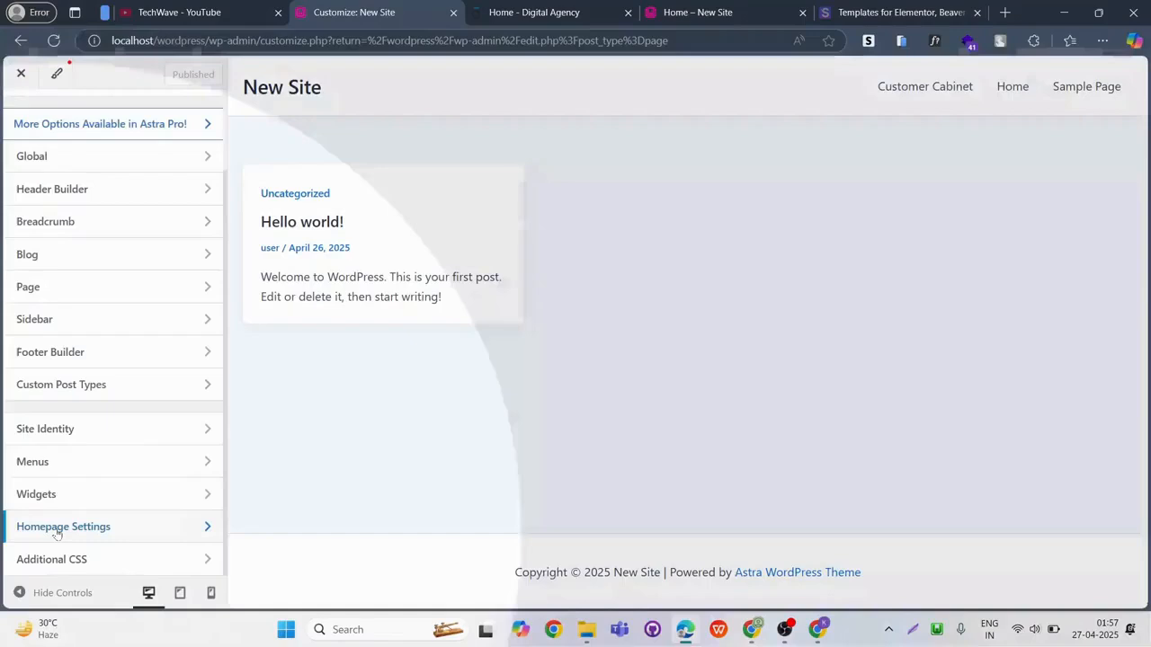
left_click(52, 530)
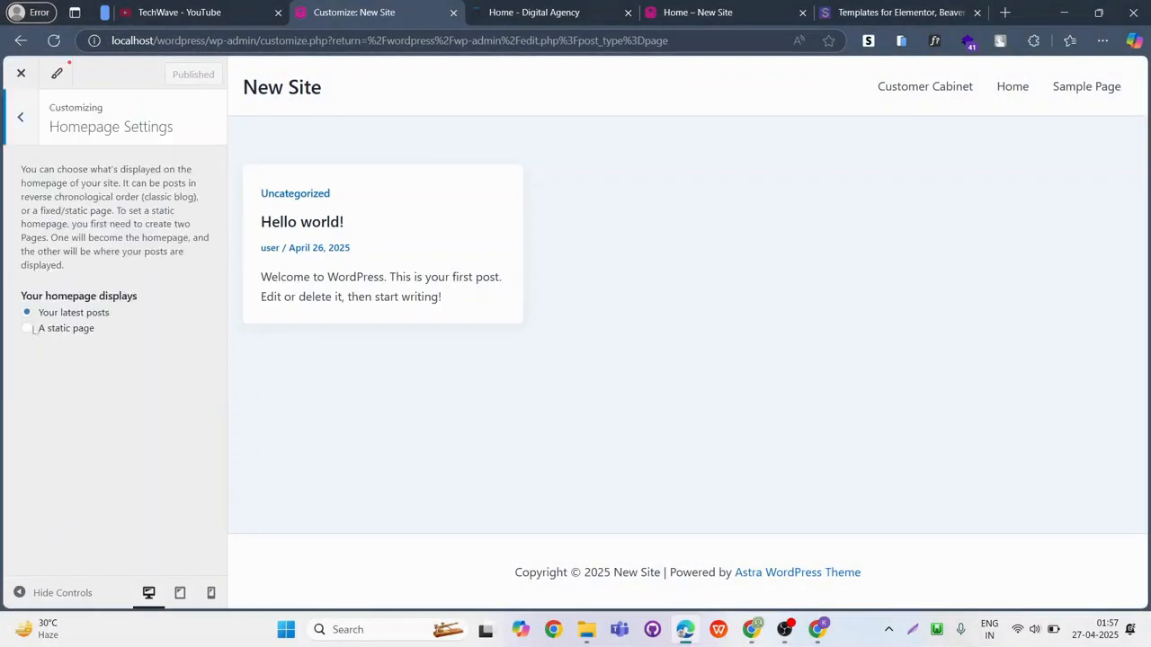
left_click(28, 330)
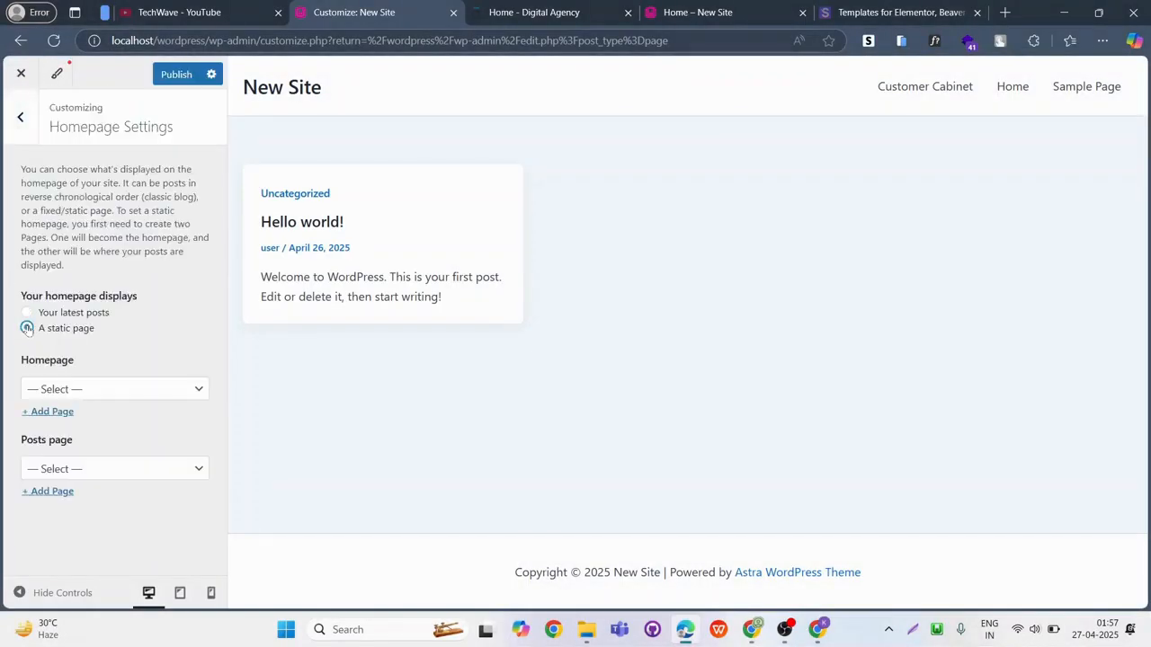
left_click(169, 389)
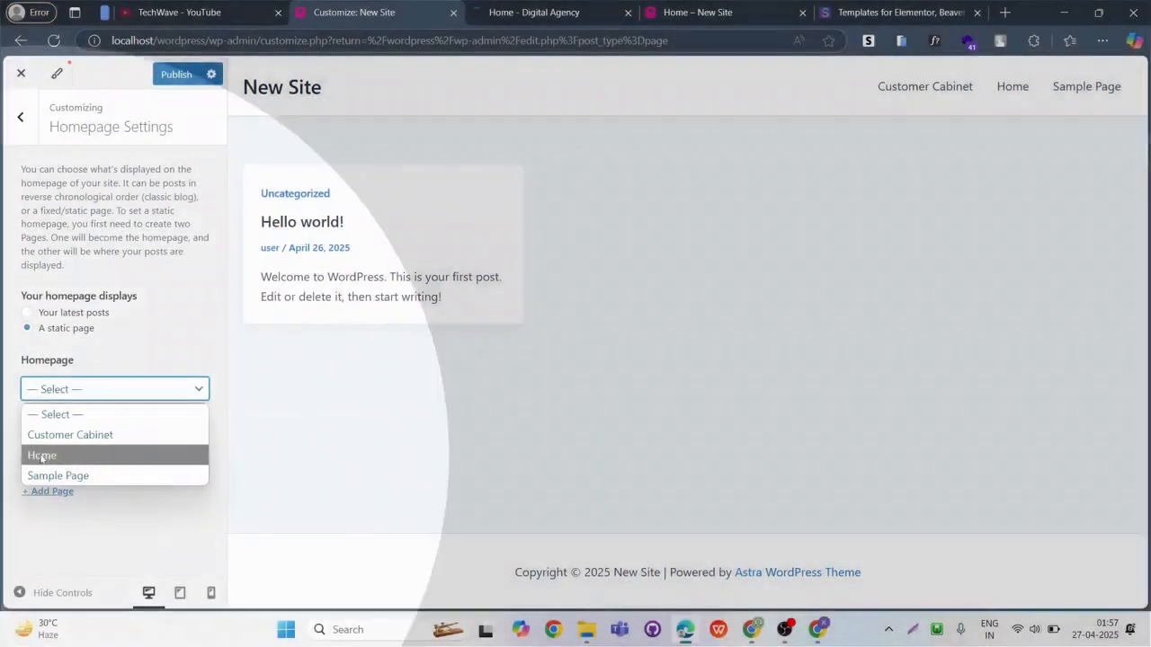
left_click(41, 455)
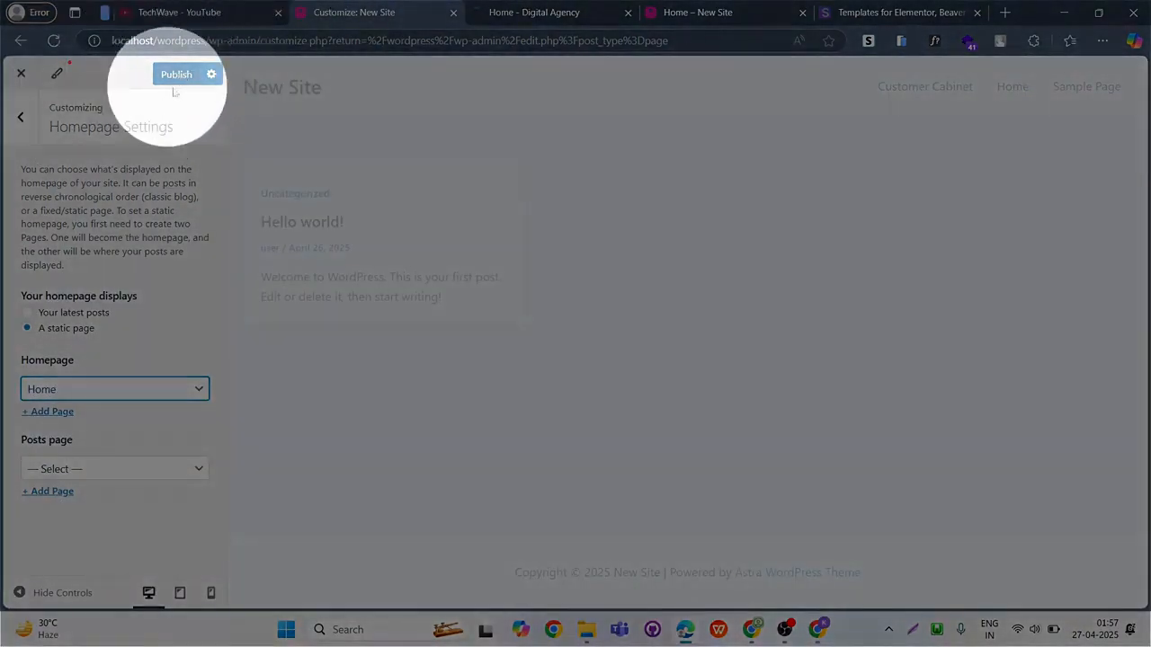
left_click(175, 77)
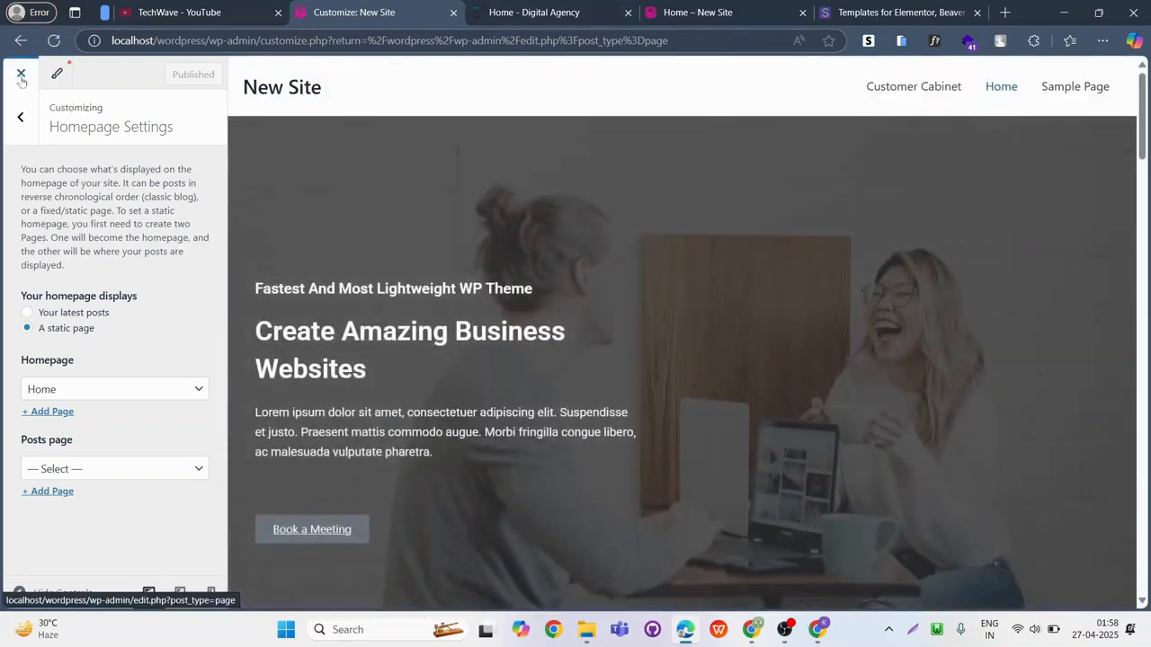
Close the Customizer, visit the live site, and review the homepage as far as the leadership section before returning to its start.
left_click(21, 77)
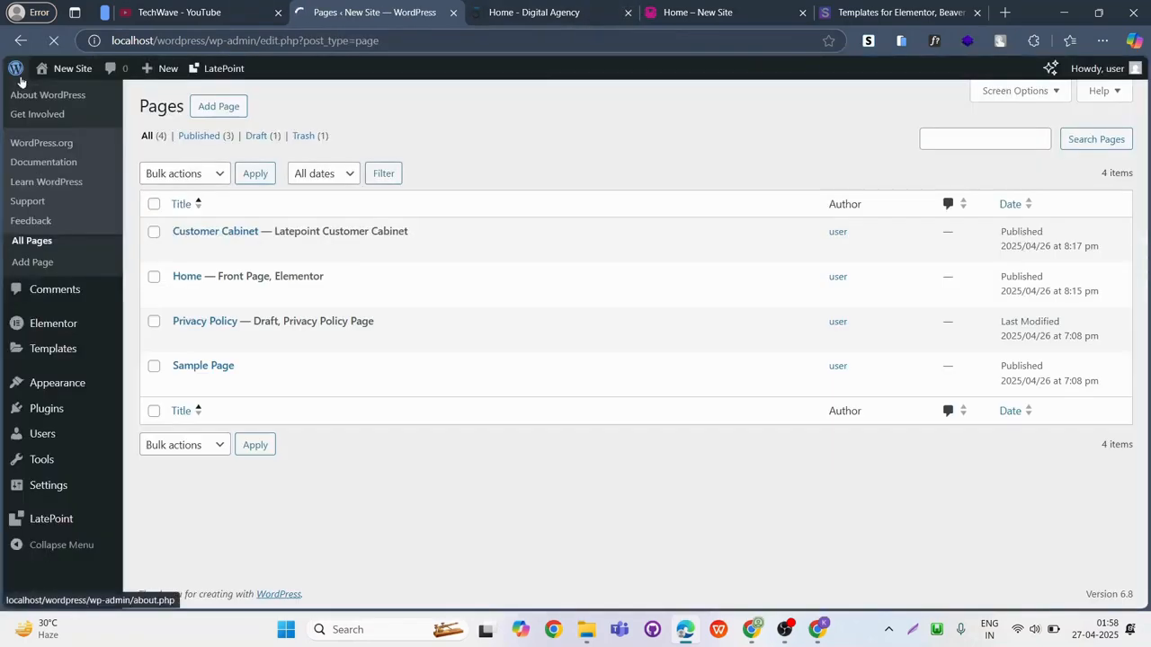
mouse_move(63, 71)
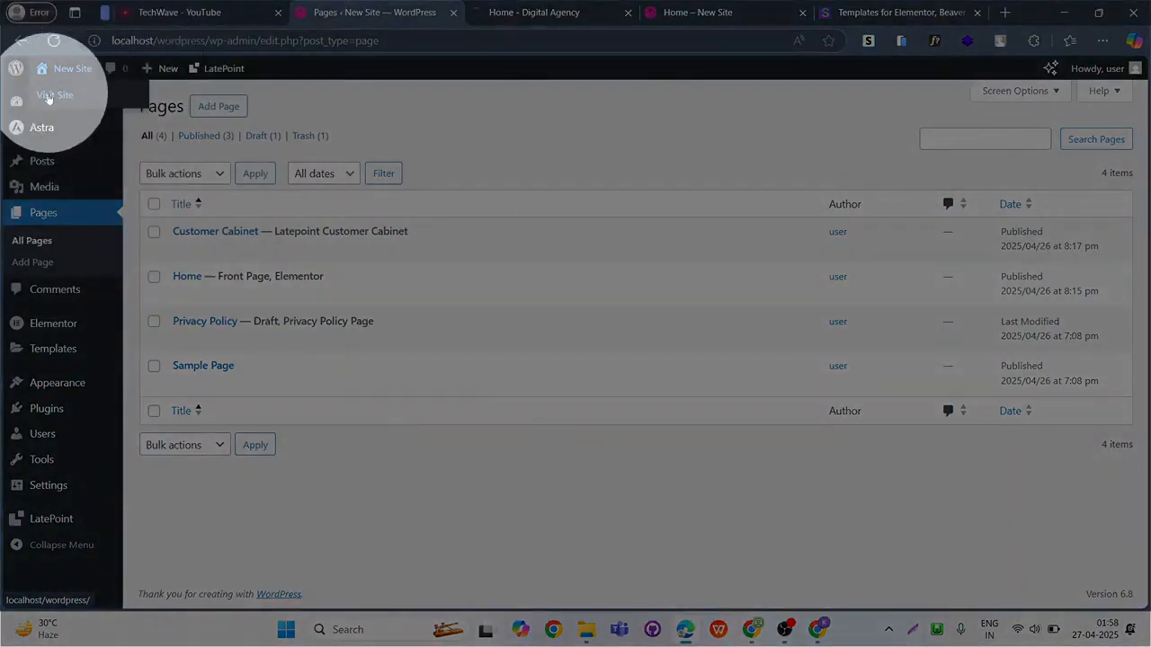
left_click(52, 96)
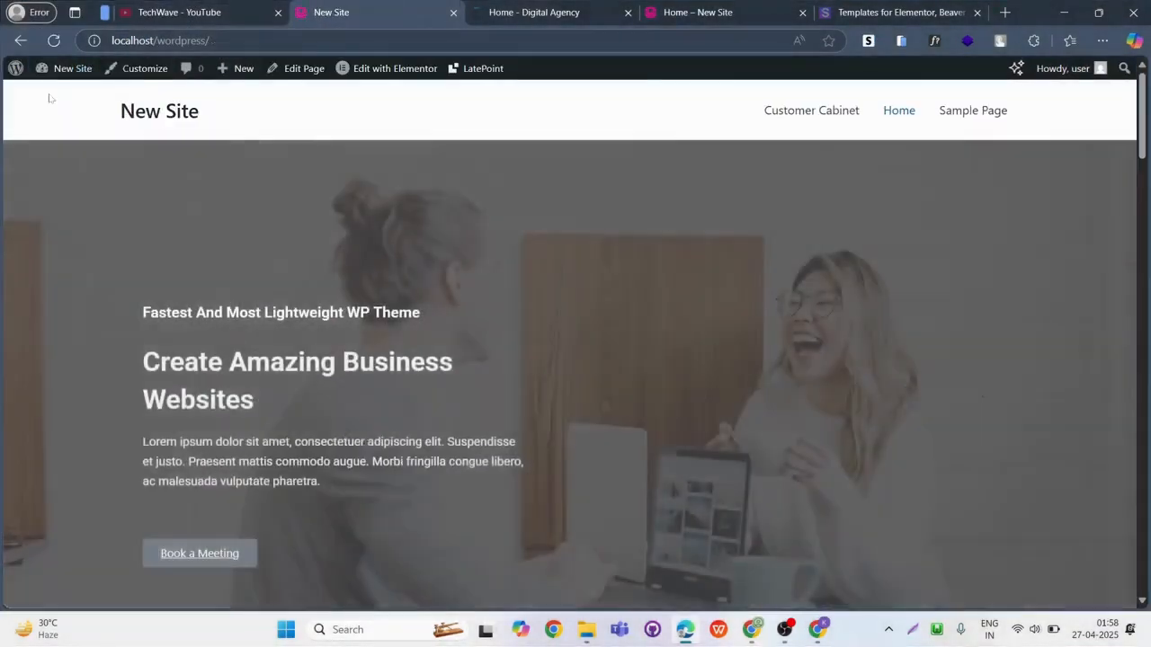
scroll(374, 358, "down", 5)
scroll(374, 358, "down", 15)
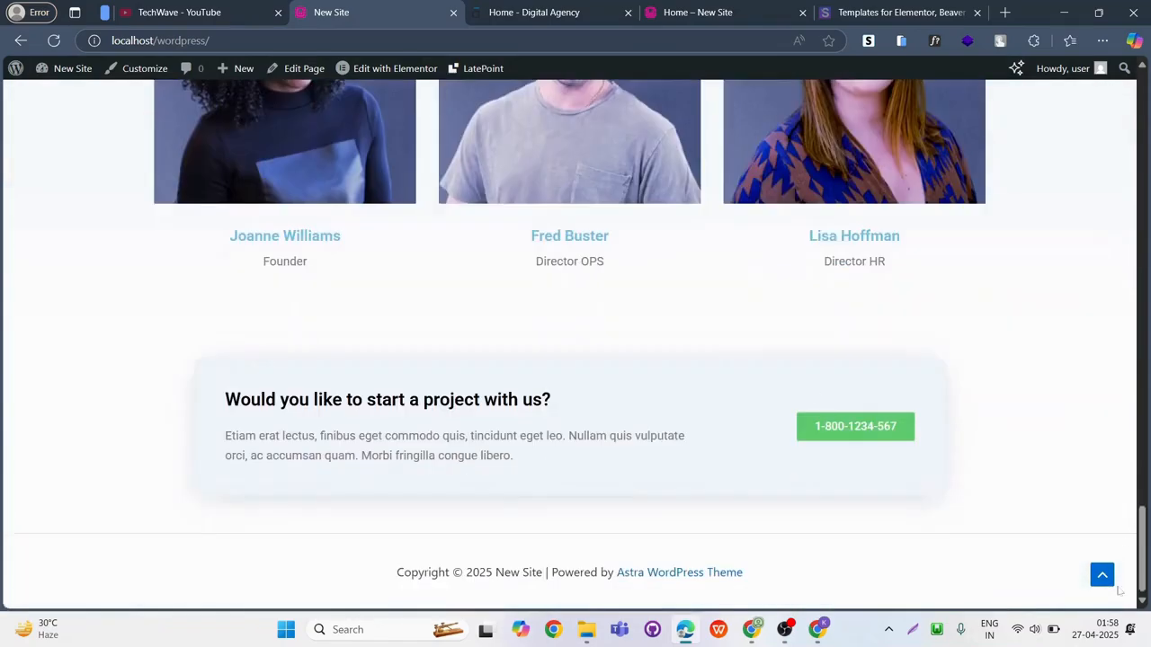
left_click(1102, 575)
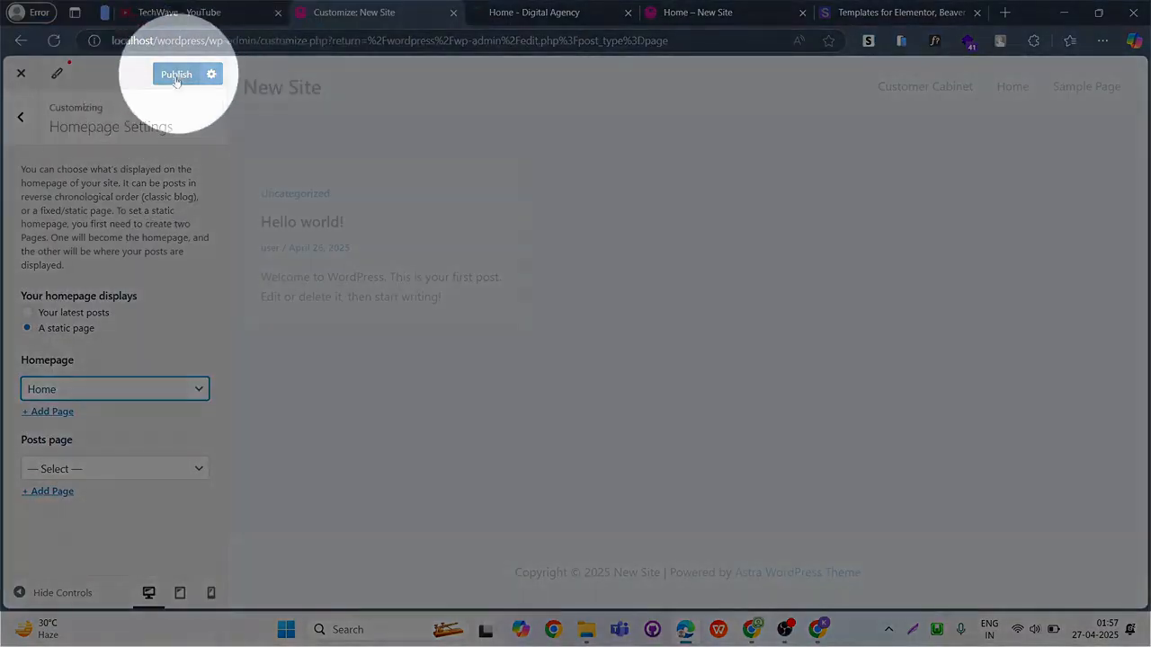
Publish the homepage settings with Home as the static page and close the Customizer.
left_click(177, 77)
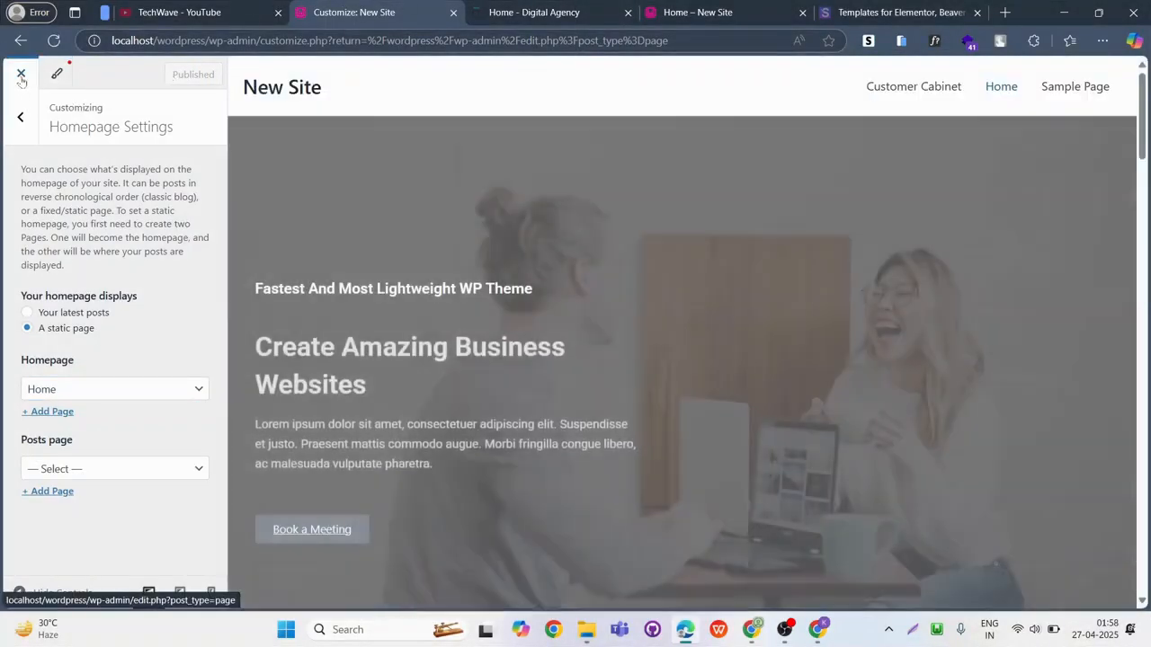
left_click(21, 75)
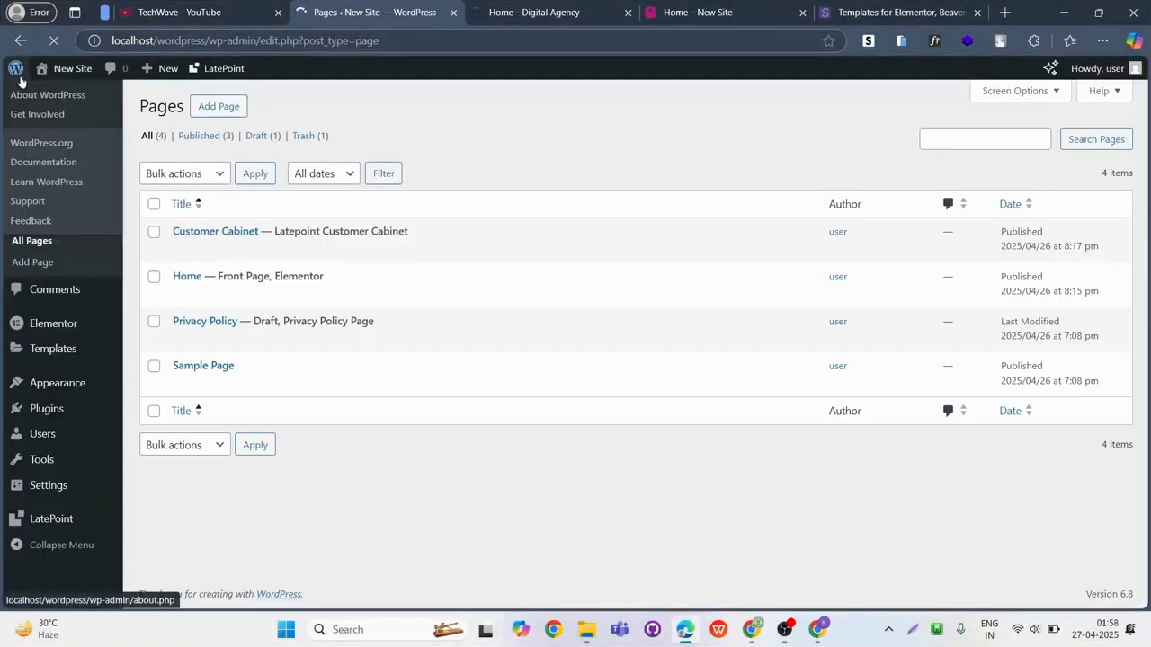
Visit the live site, check the homepage from the hero to the footer, and switch to the TechWave YouTube channel.
mouse_move(59, 70)
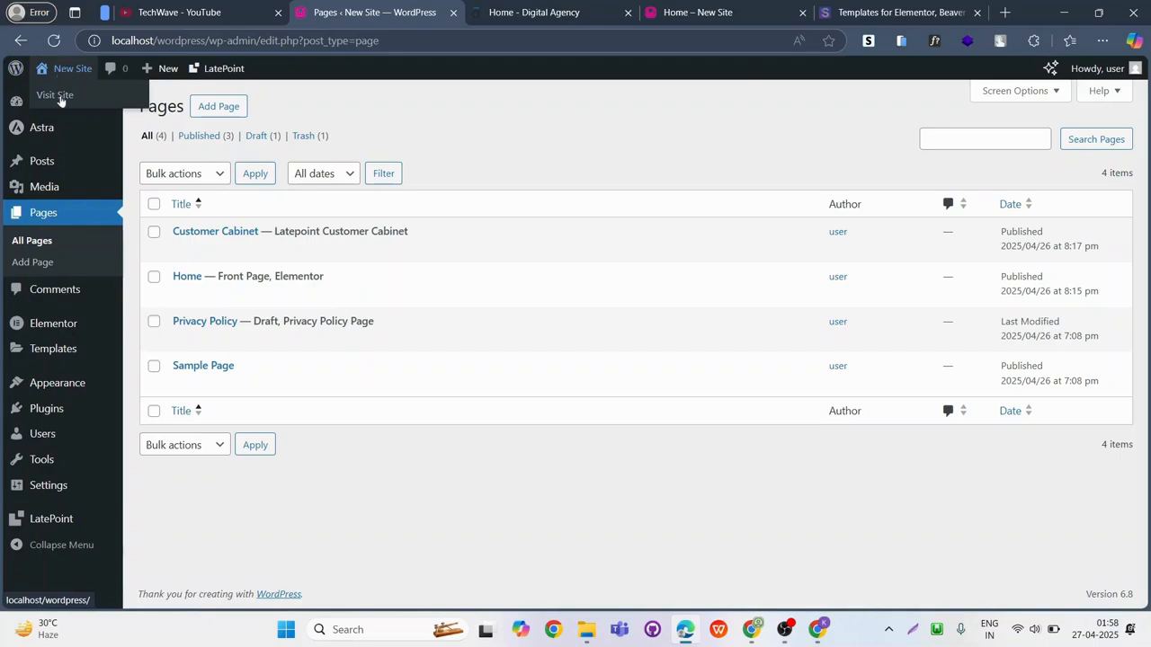
left_click(59, 98)
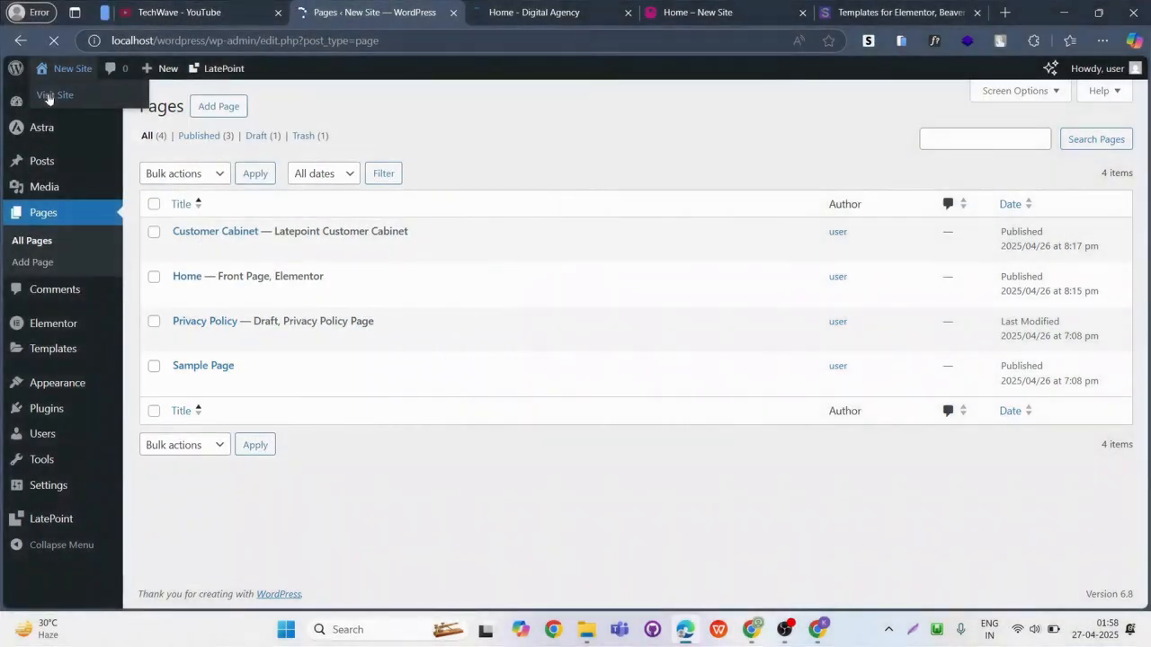
scroll(350, 379, "down", 7)
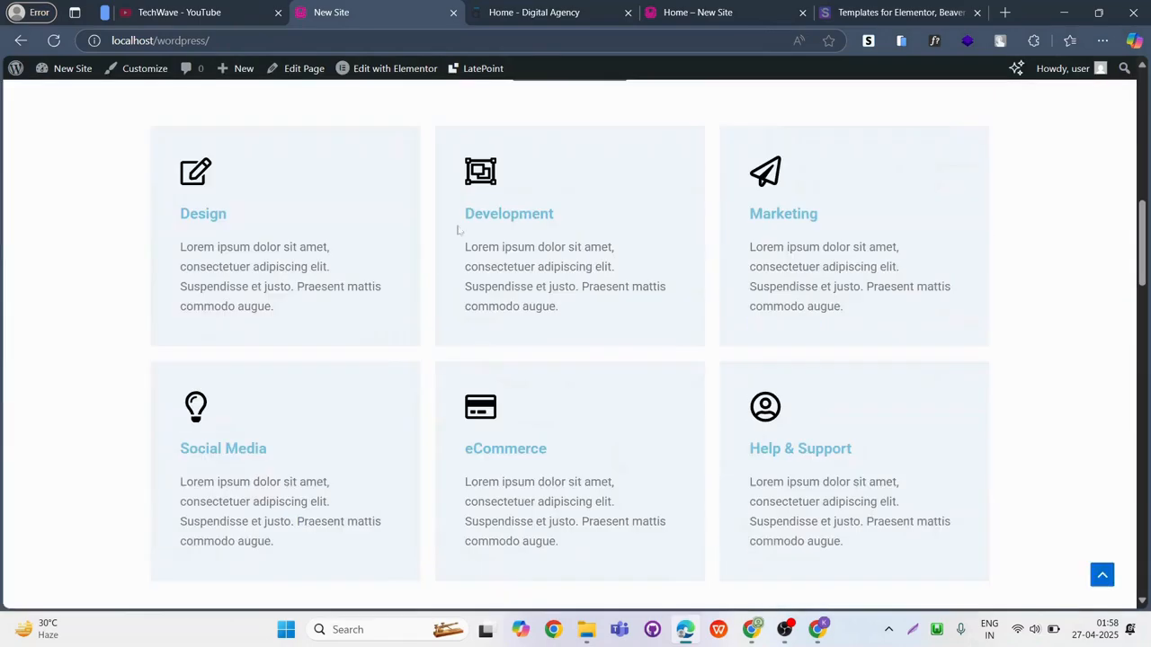
scroll(458, 230, "down", 10)
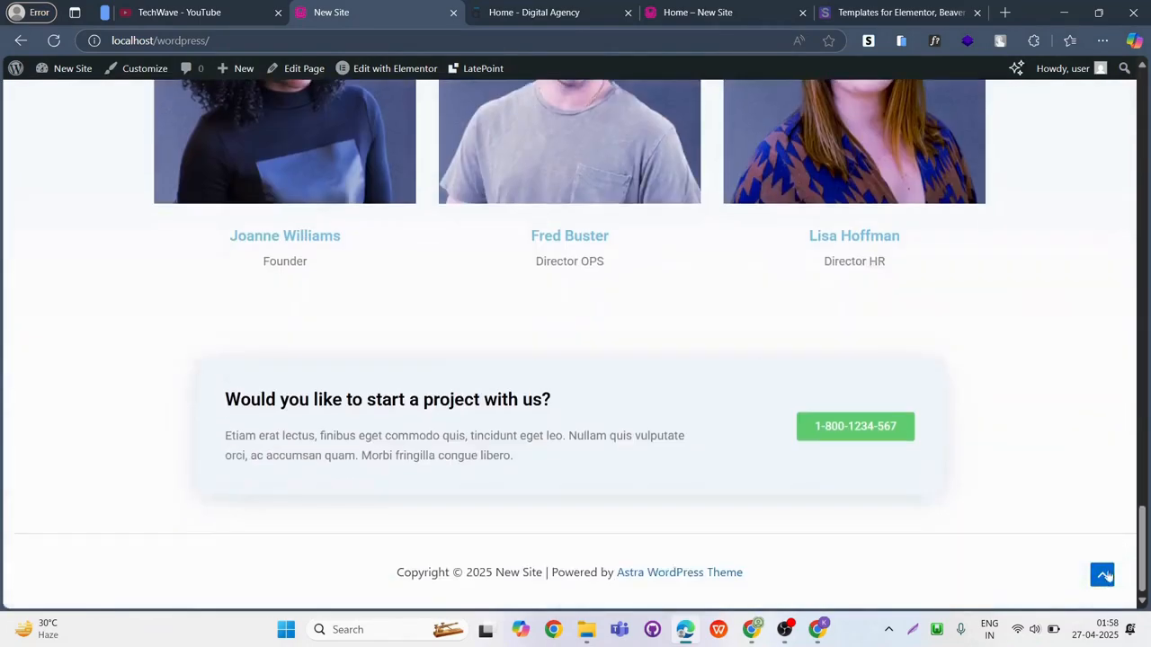
left_click(1104, 574)
left_click(205, 9)
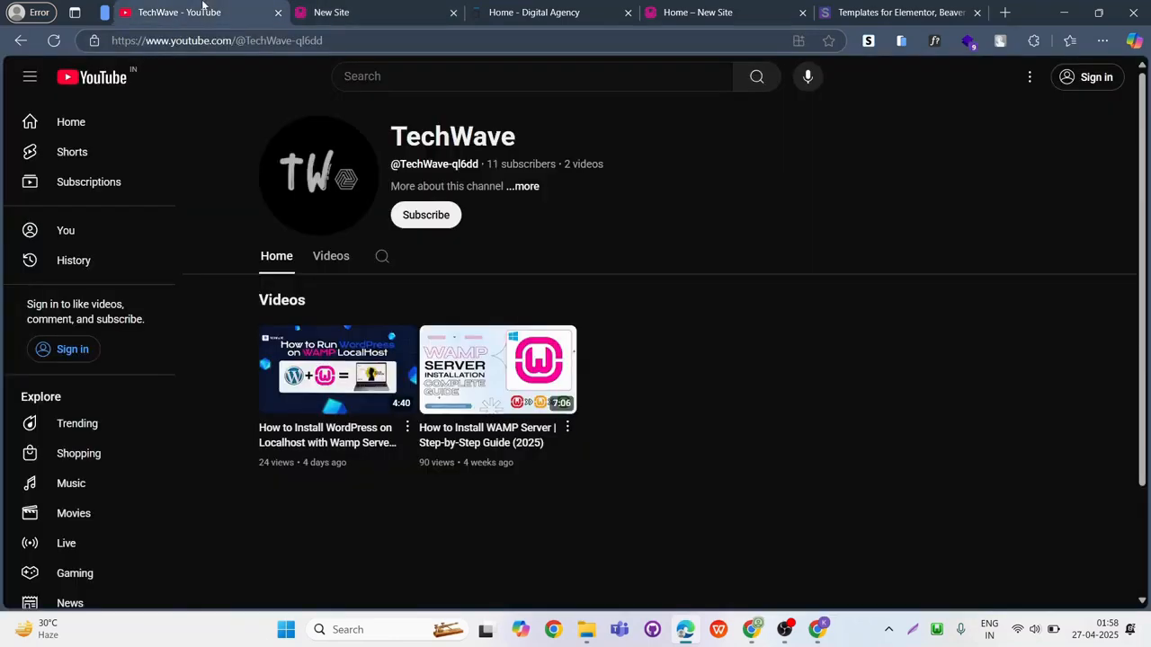